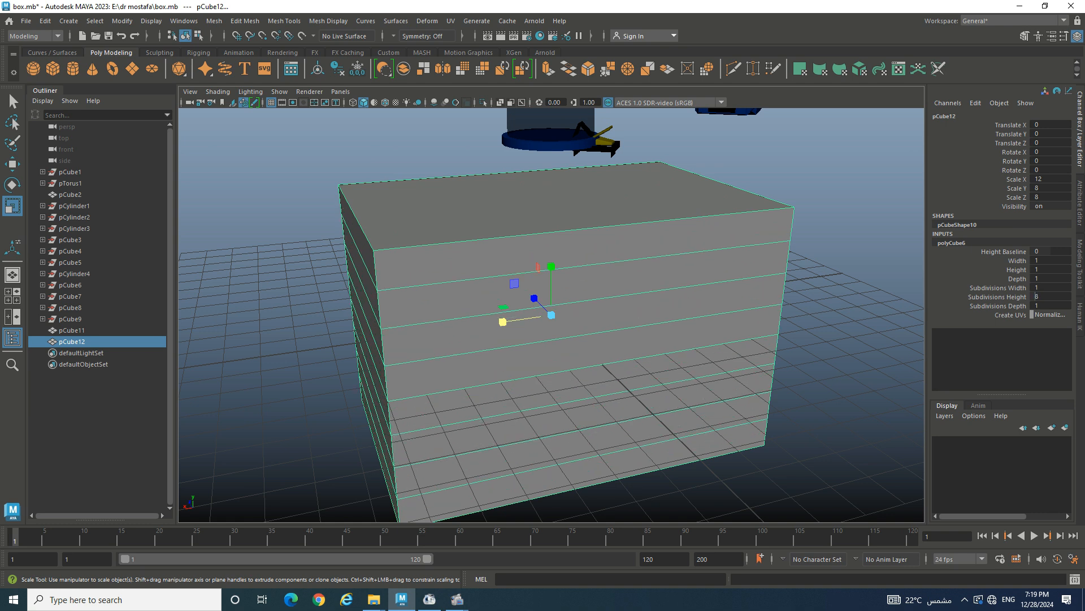
- In face mode, select the six front face rows of the chest
right_drag(599, 265, 614, 200)
right_drag(548, 265, 598, 295)
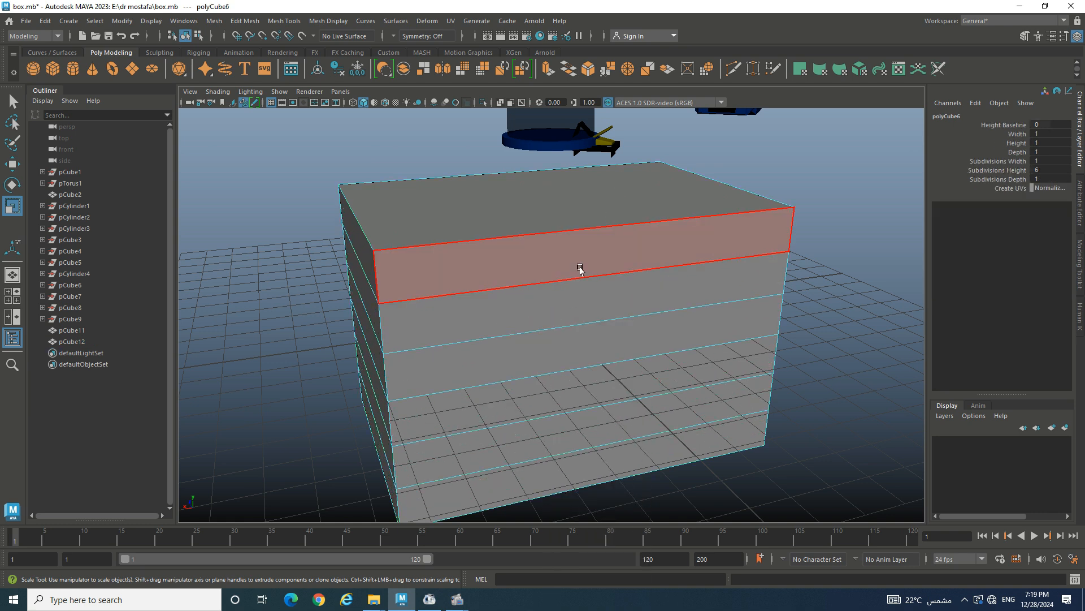
click(577, 267)
shift+click(678, 298)
shift+click(718, 309)
shift+click(758, 339)
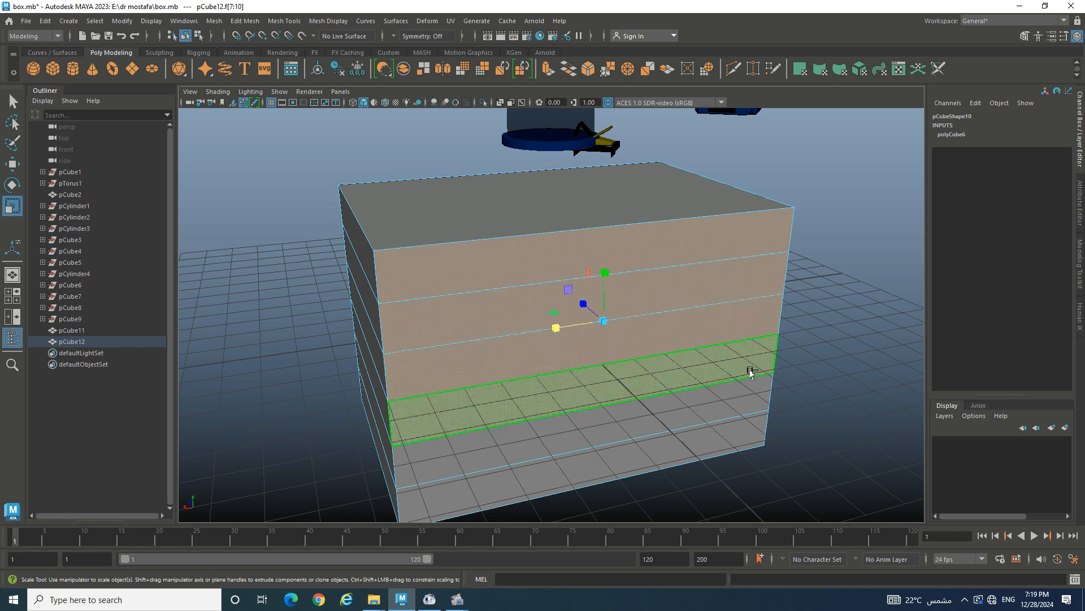
shift+click(751, 370)
shift+click(720, 436)
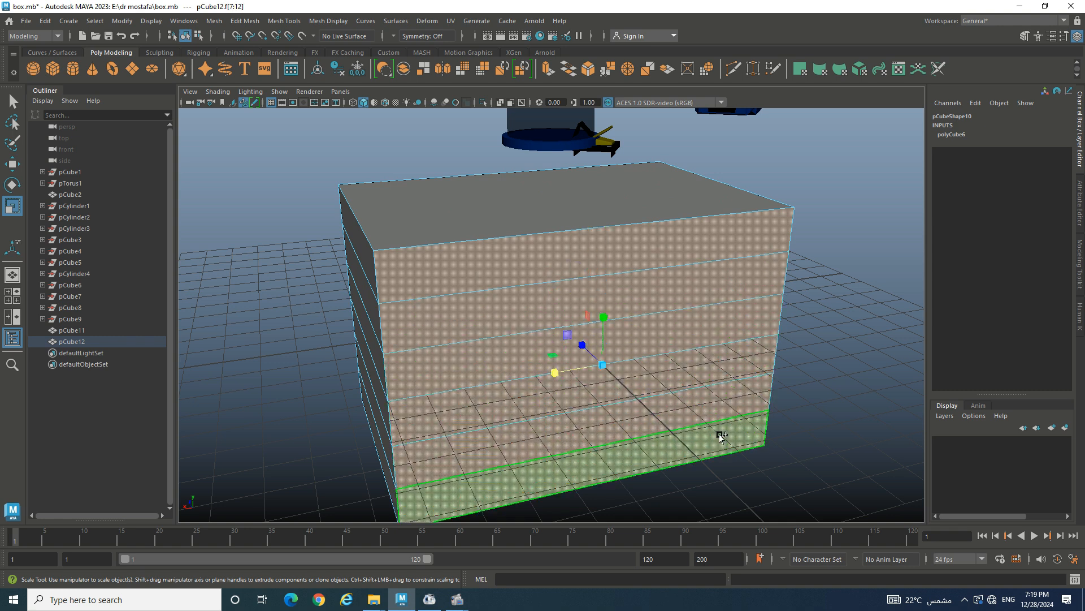
- Extrude the front rows with a 0.13 offset and push them out to 0.372 Local Translate Z
key(ctrl+e)
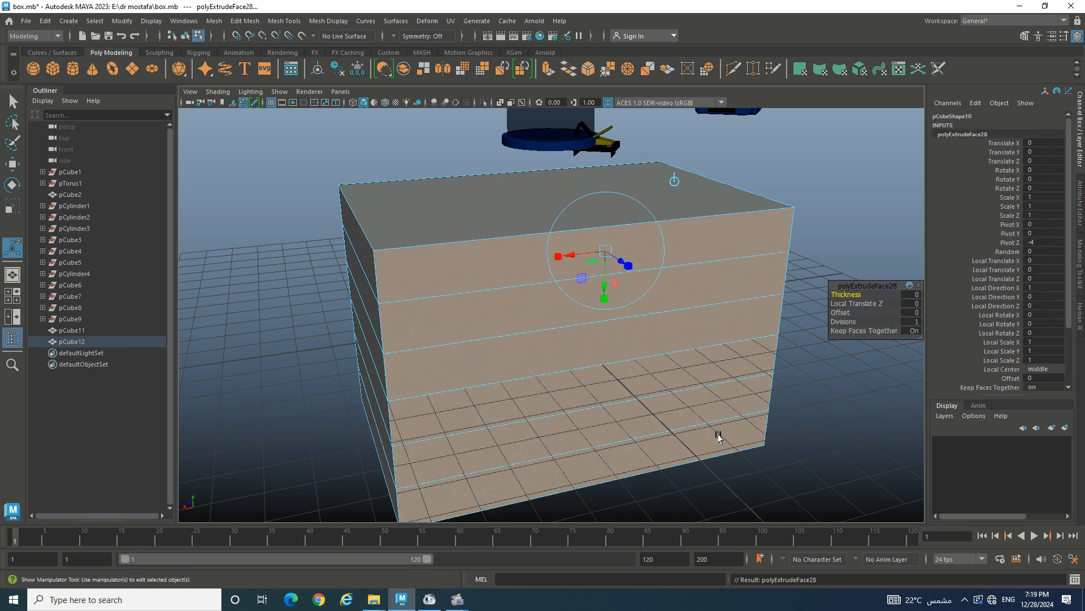
click(854, 311)
drag(855, 311, 850, 313)
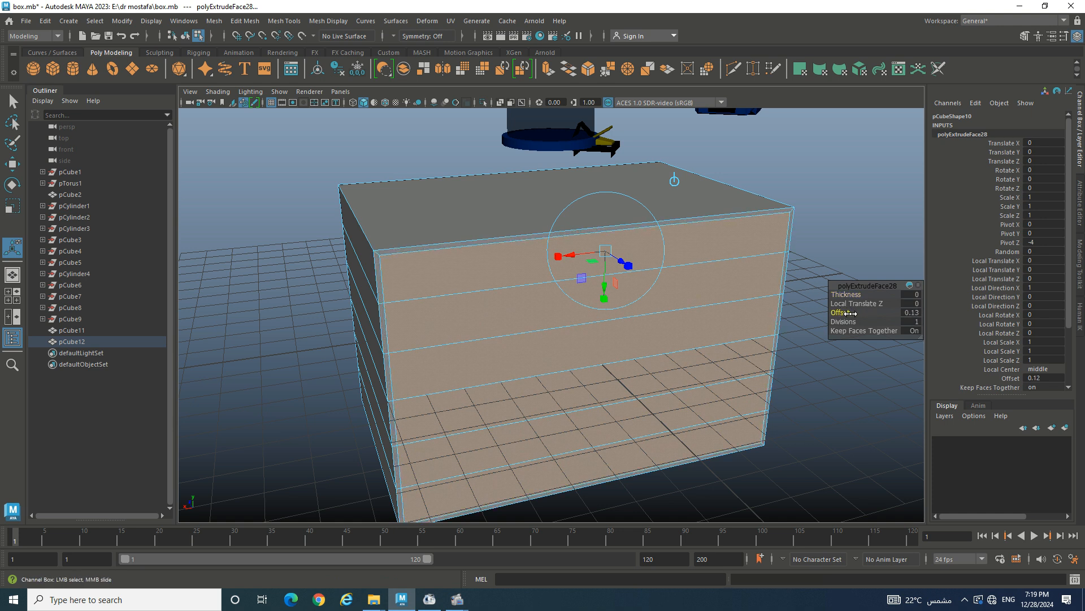
click(621, 262)
drag(621, 262, 629, 264)
key(ctrl+e)
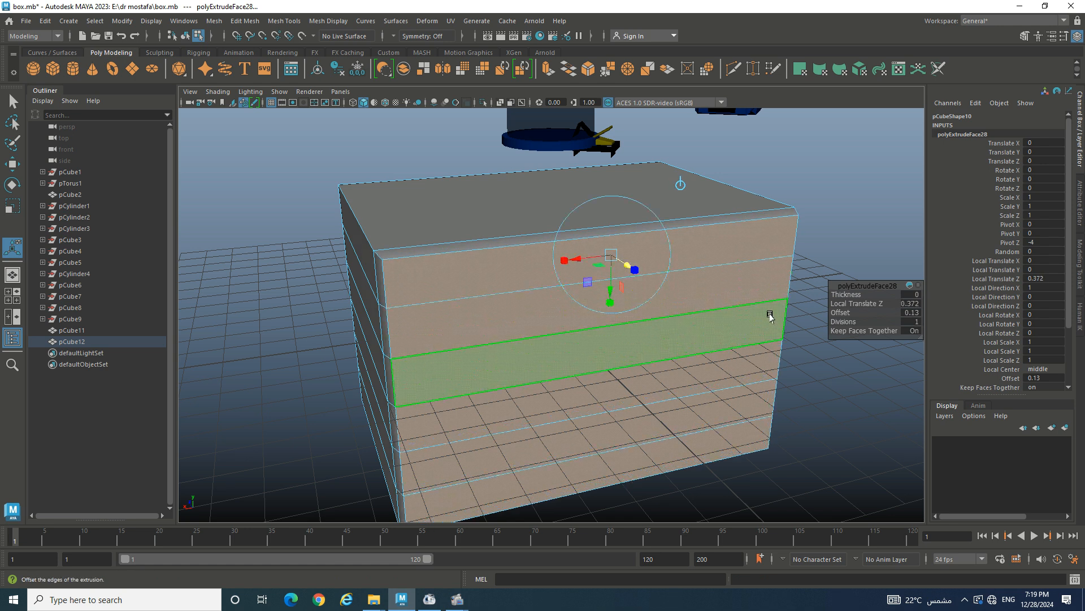
- Extrude rows separately with 0.09 thickness and offset, then push the side faces out 4.581
drag(875, 331, 866, 295)
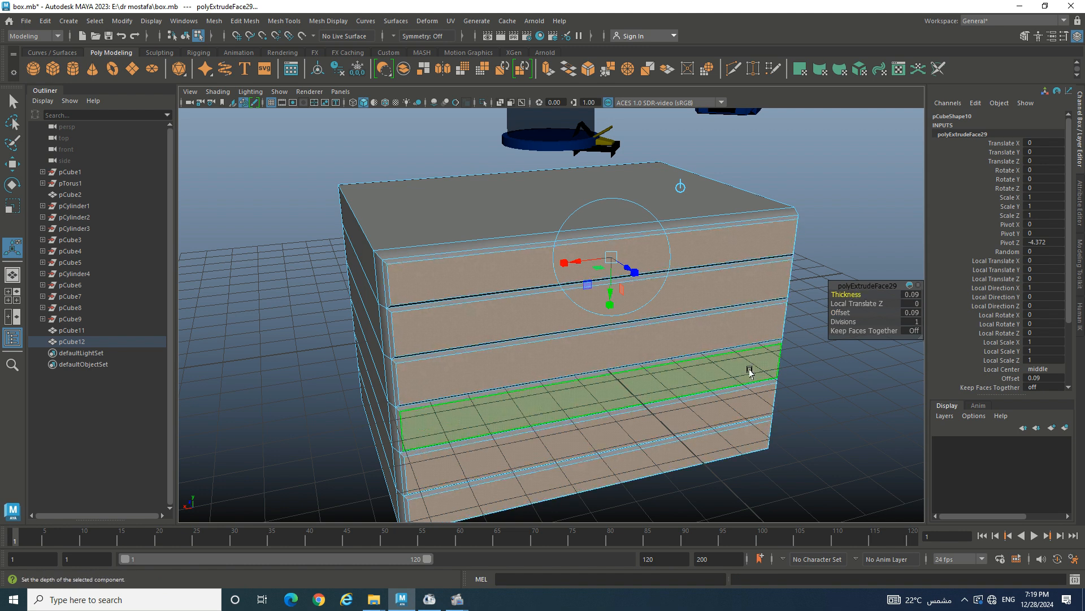
alt+drag(654, 416, 694, 421)
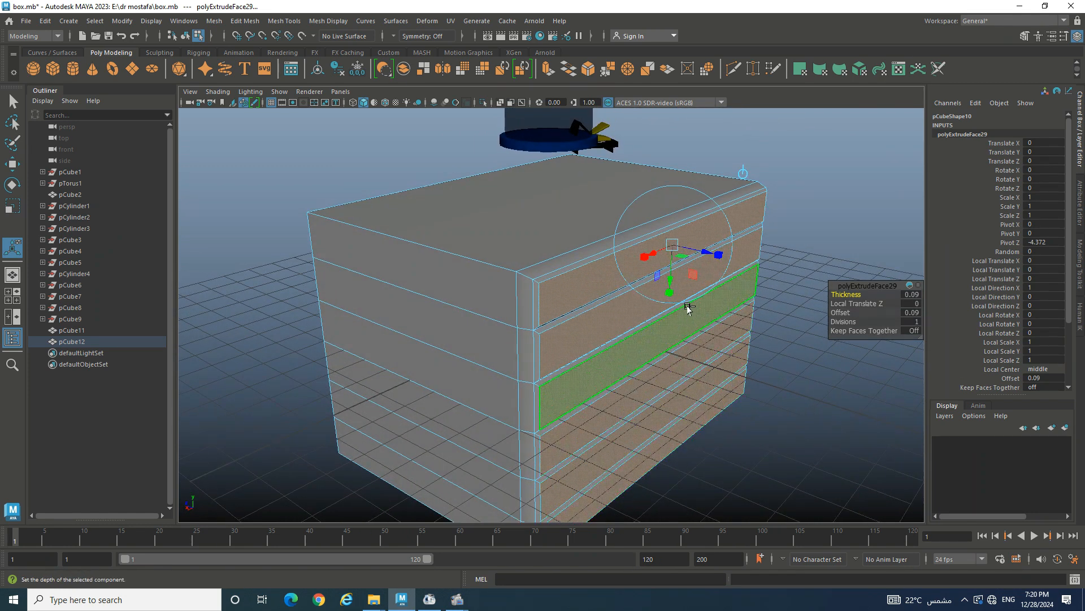
key(ctrl+e)
drag(701, 255, 874, 299)
- Undo the long push, extend the side rows about 3 units, then discard a trial extrusion and deselect
scroll(875, 300, down, 5)
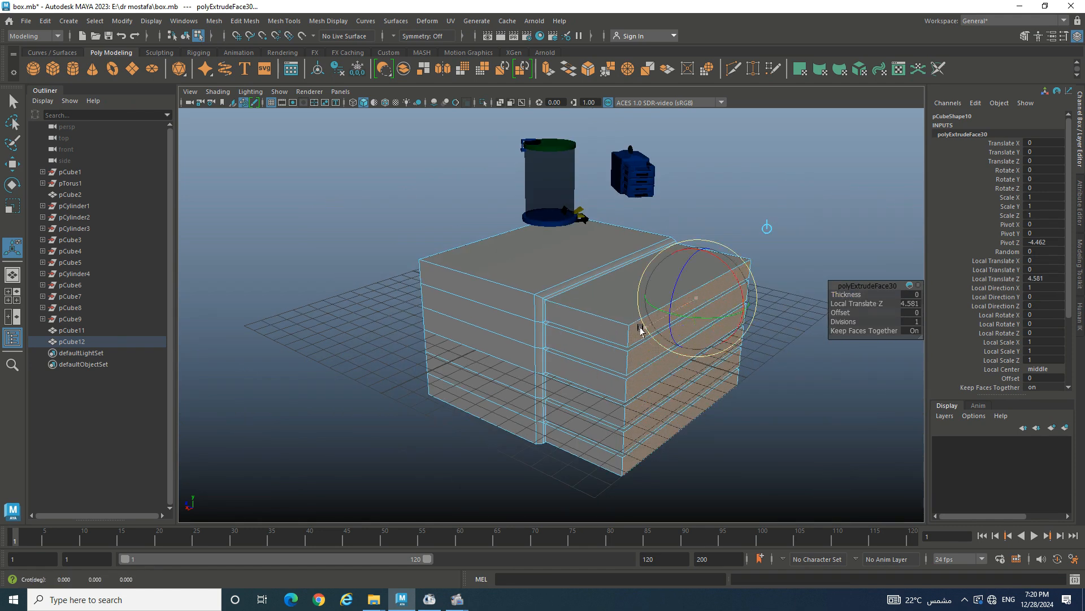
key(ctrl+z)
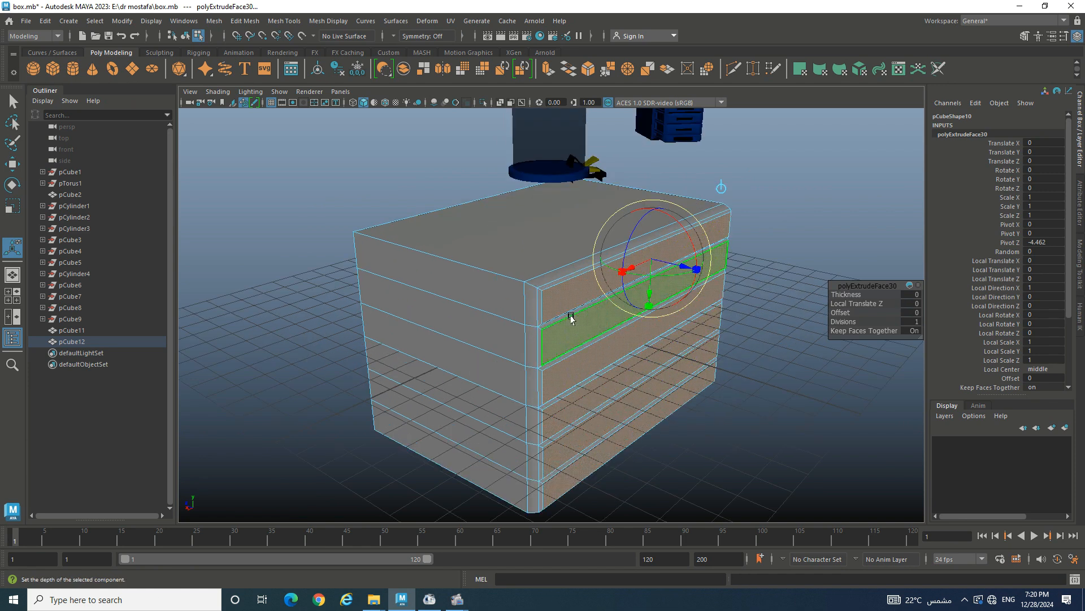
scroll(622, 340, up, 3)
drag(670, 267, 728, 325)
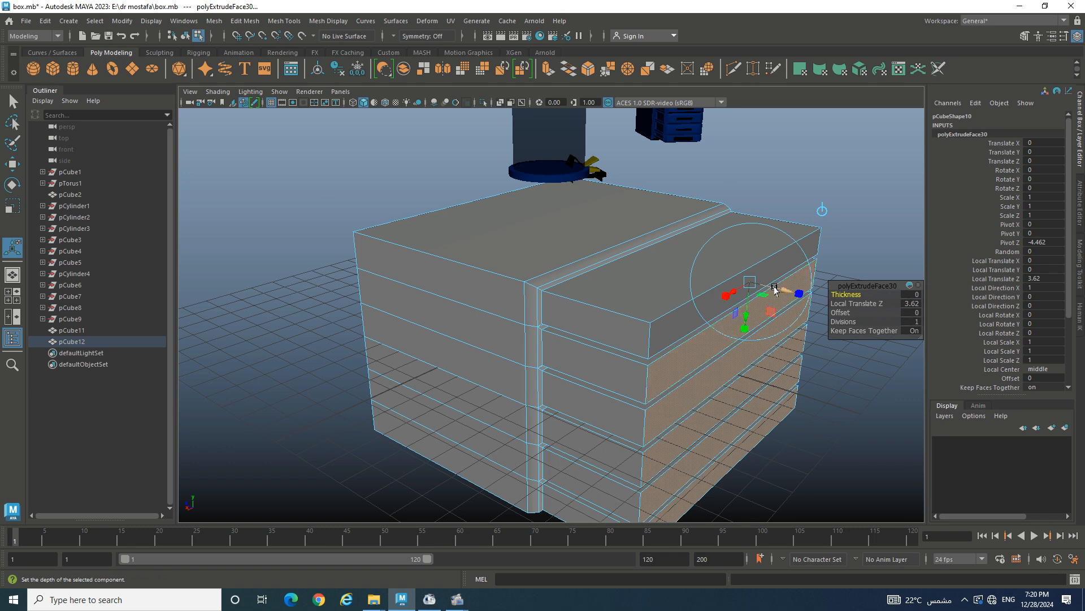
mouse_move(775, 289)
mouse_down()
mouse_move(790, 288)
mouse_move(756, 286)
mouse_move(788, 291)
mouse_up()
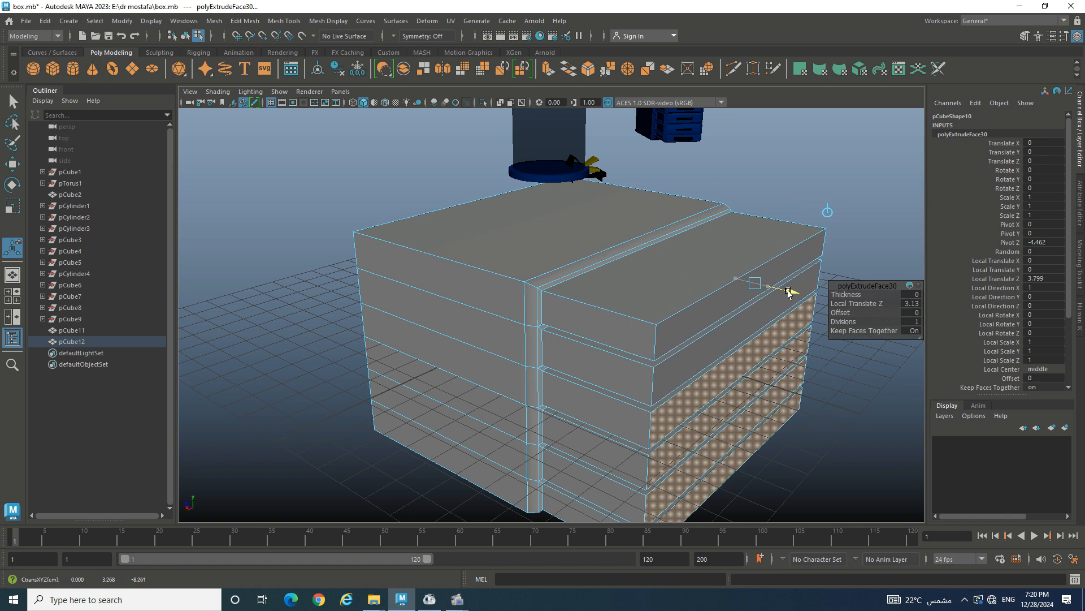
key(ctrl+e)
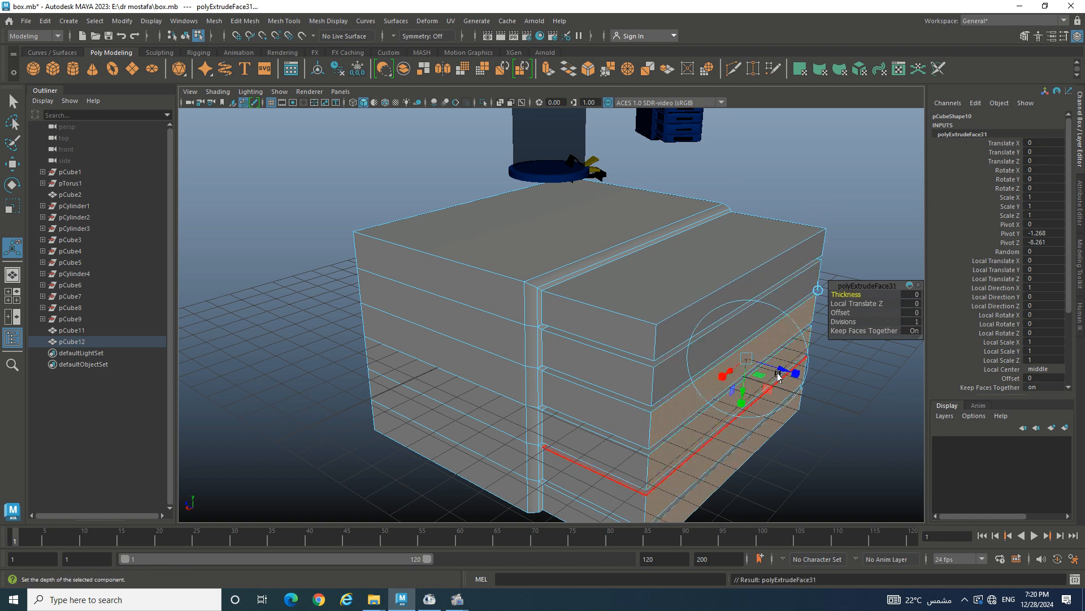
drag(778, 366, 876, 389)
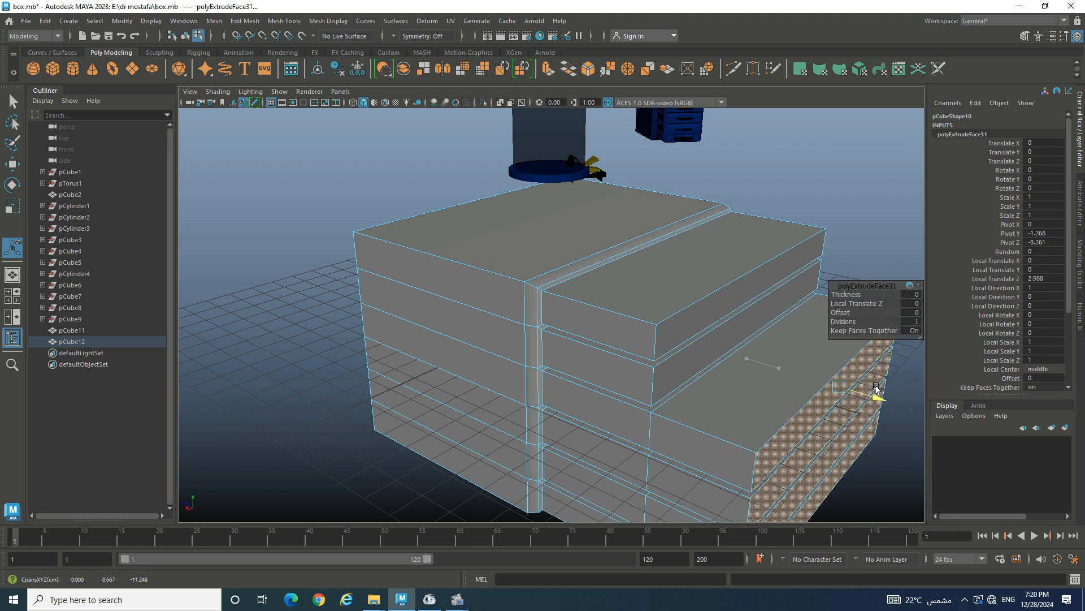
key(ctrl+z)
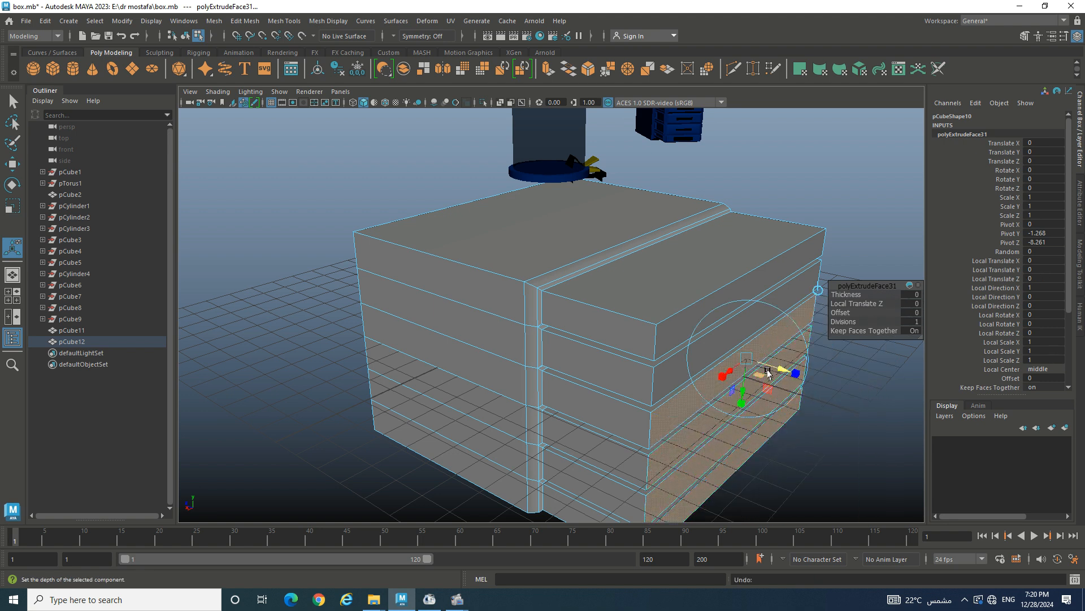
click(352, 368)
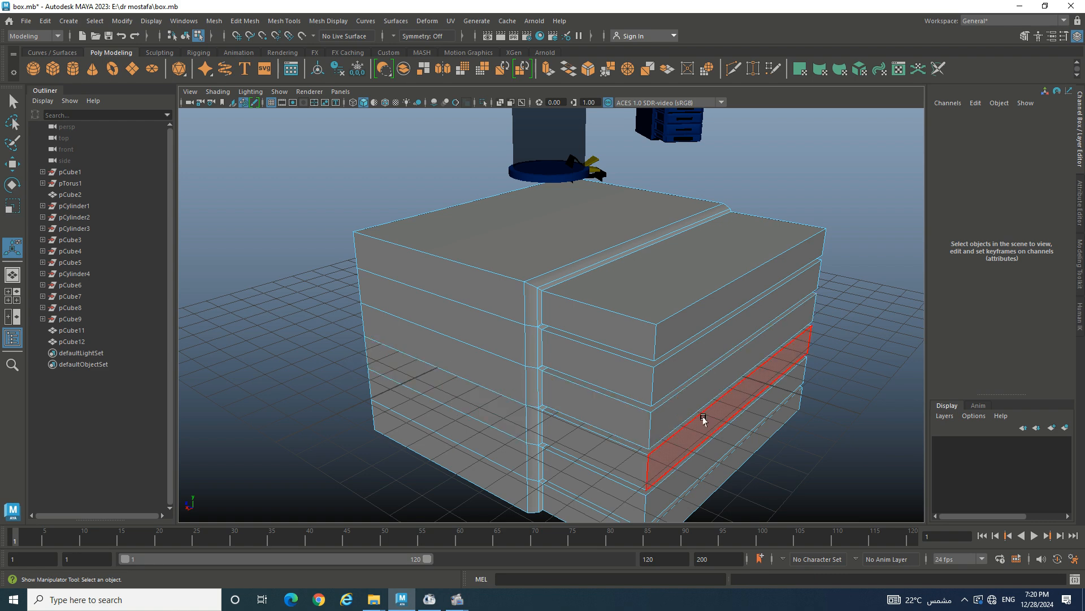
- With the Move tool, pull the top and second drawer fronts outward along Z
alt+drag(739, 424, 711, 417)
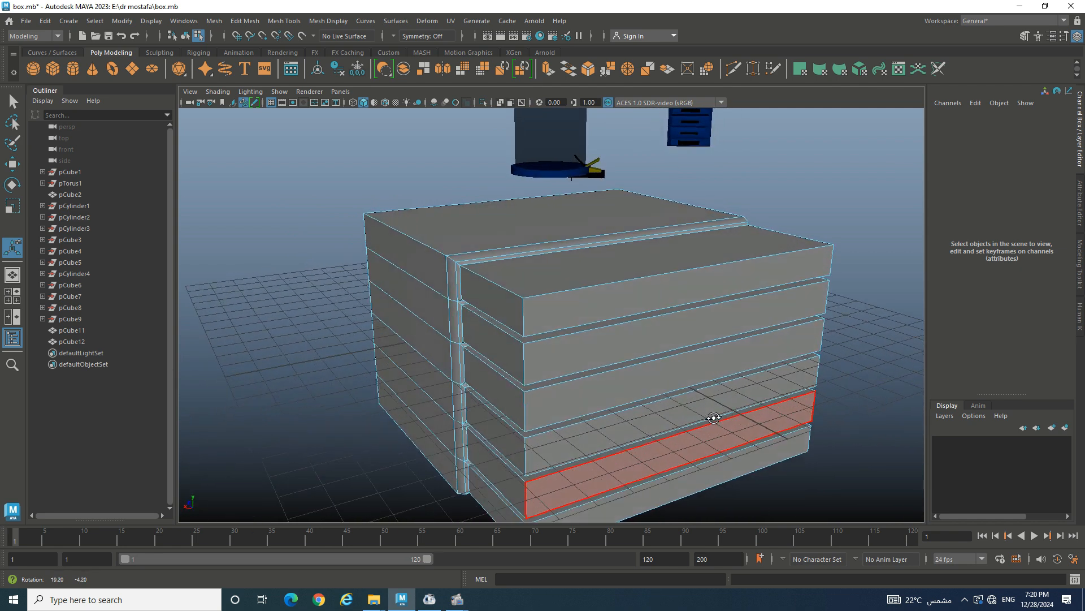
click(570, 319)
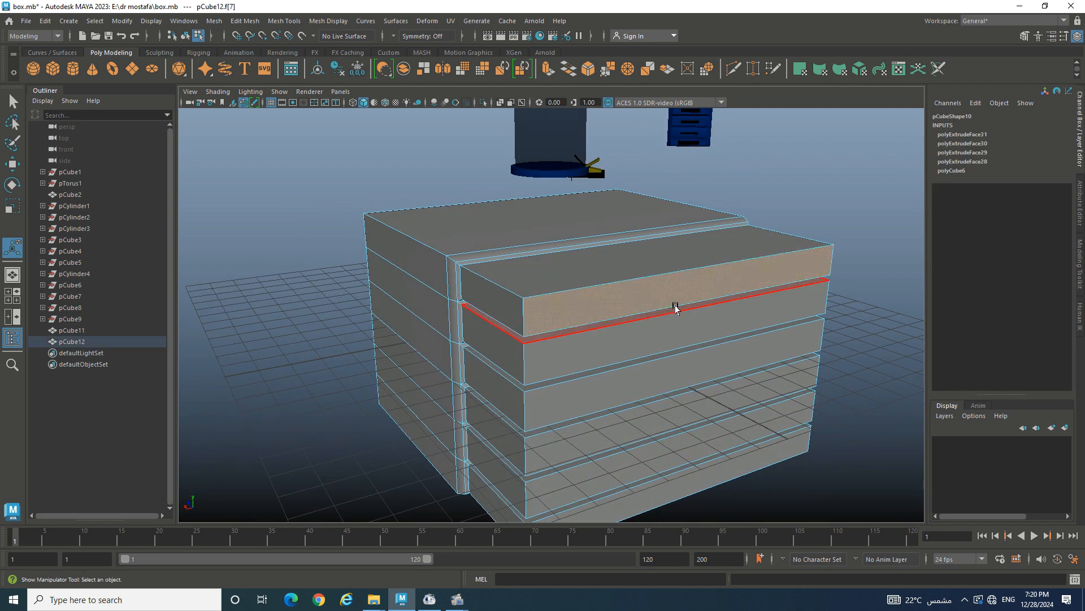
key(w)
mouse_move(667, 272)
mouse_down()
mouse_move(718, 295)
mouse_move(659, 273)
mouse_move(650, 283)
mouse_up()
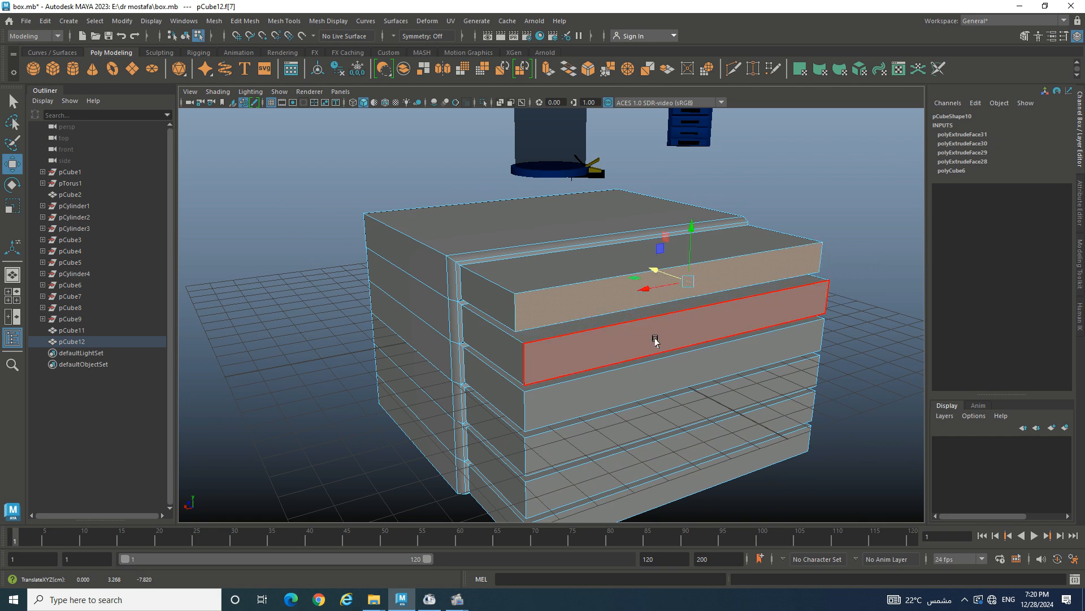
click(654, 337)
drag(668, 319, 729, 391)
- Try moving the third and fourth drawers, undo those moves, and return to the second drawer
click(662, 388)
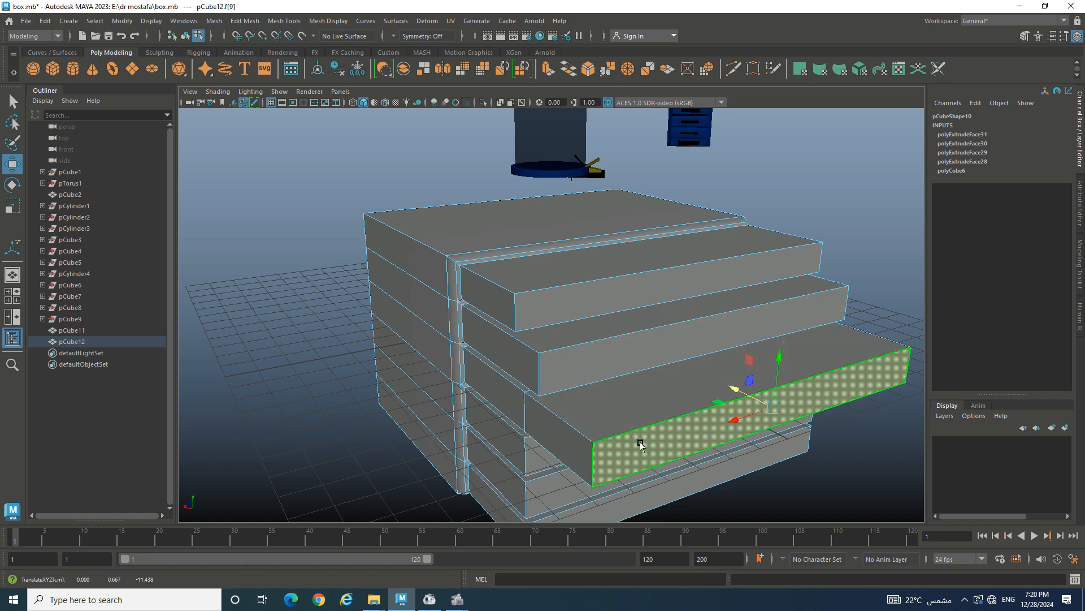
alt+drag(626, 465, 628, 450)
key(ctrl+z)
key(ctrl+z)
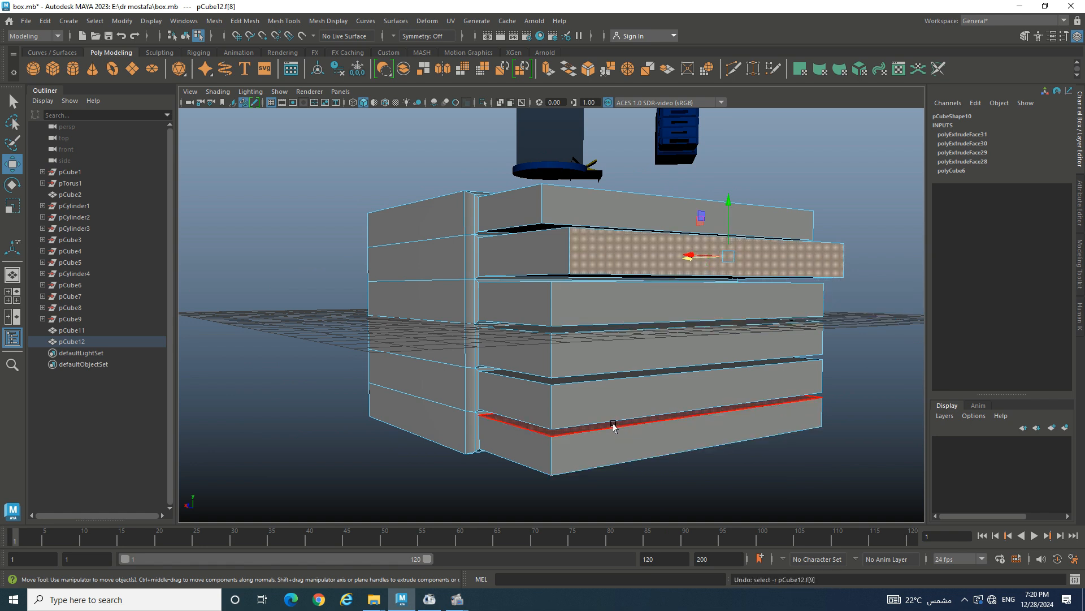
click(586, 349)
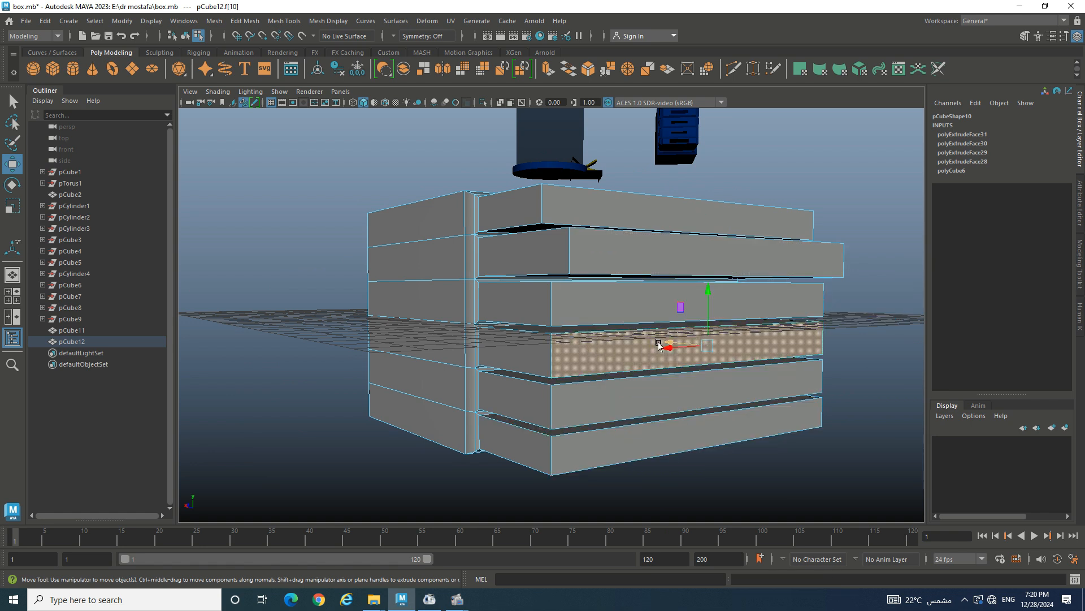
drag(662, 345, 746, 356)
key(ctrl+z)
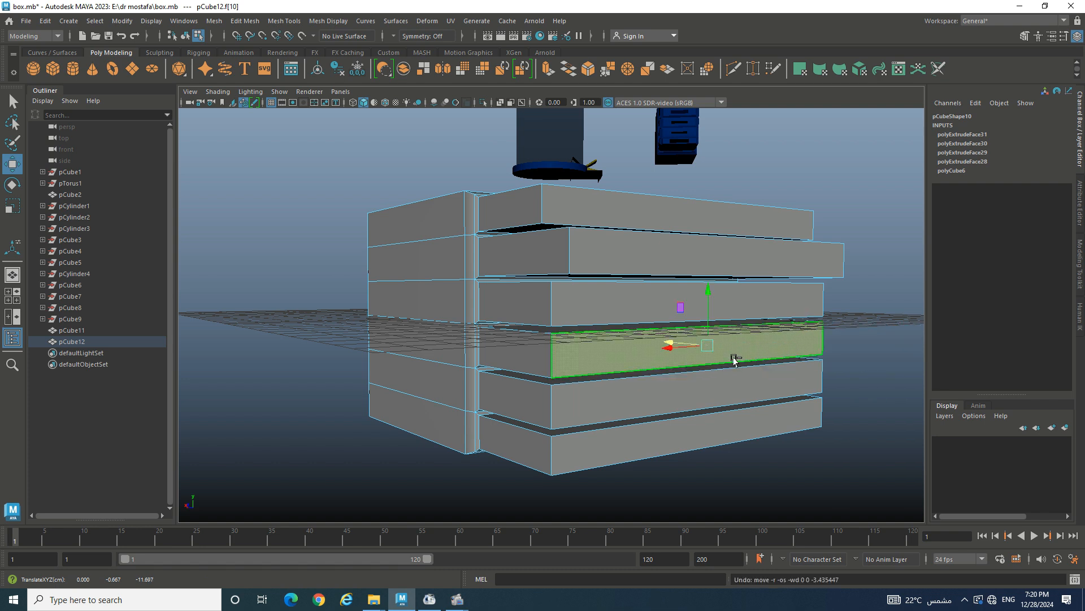
key(ctrl+z)
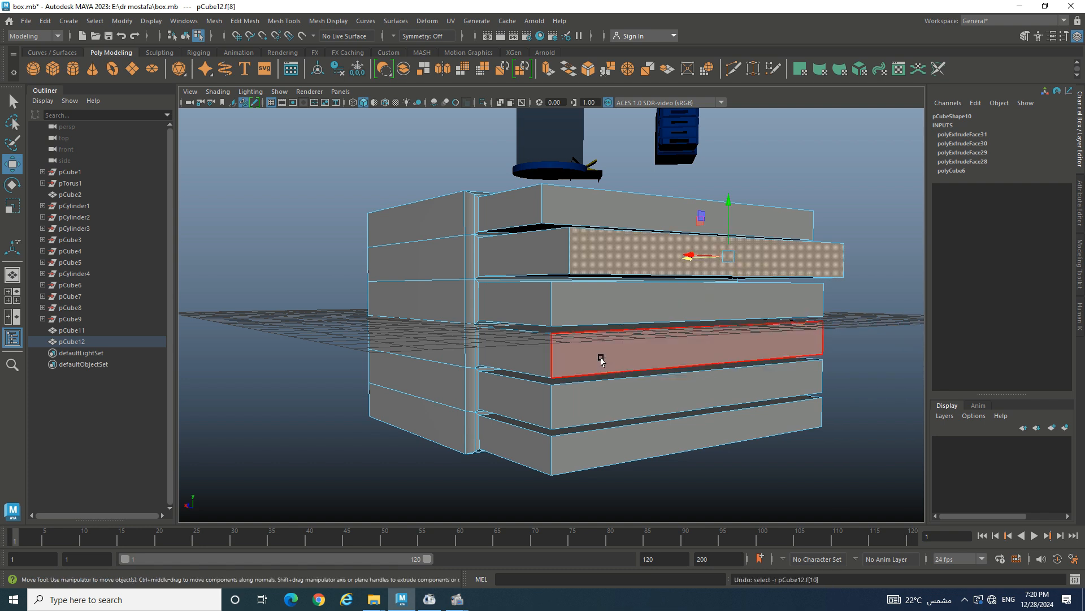
alt+drag(612, 364, 594, 376)
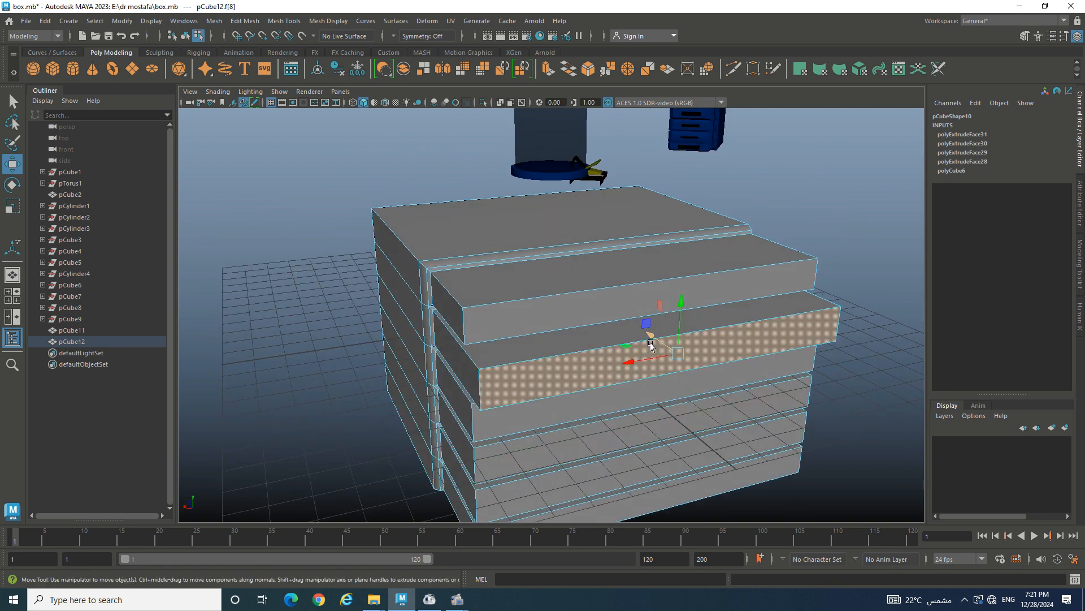
- Pull the second drawer further out, then inset the open drawer tops by 0.18 and sink them slightly
drag(651, 346, 697, 370)
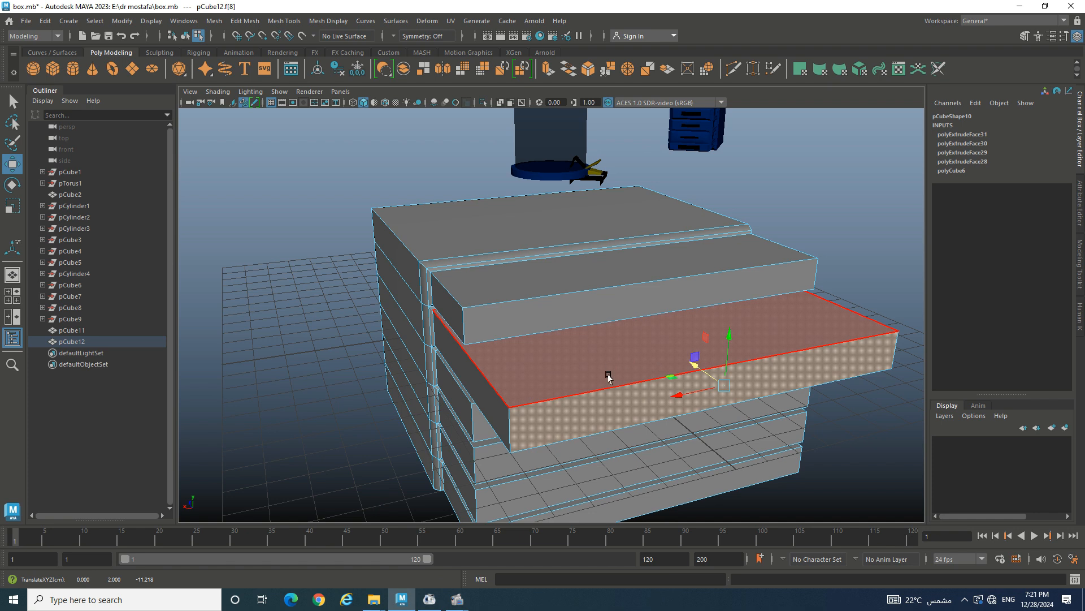
alt+drag(608, 378, 642, 399)
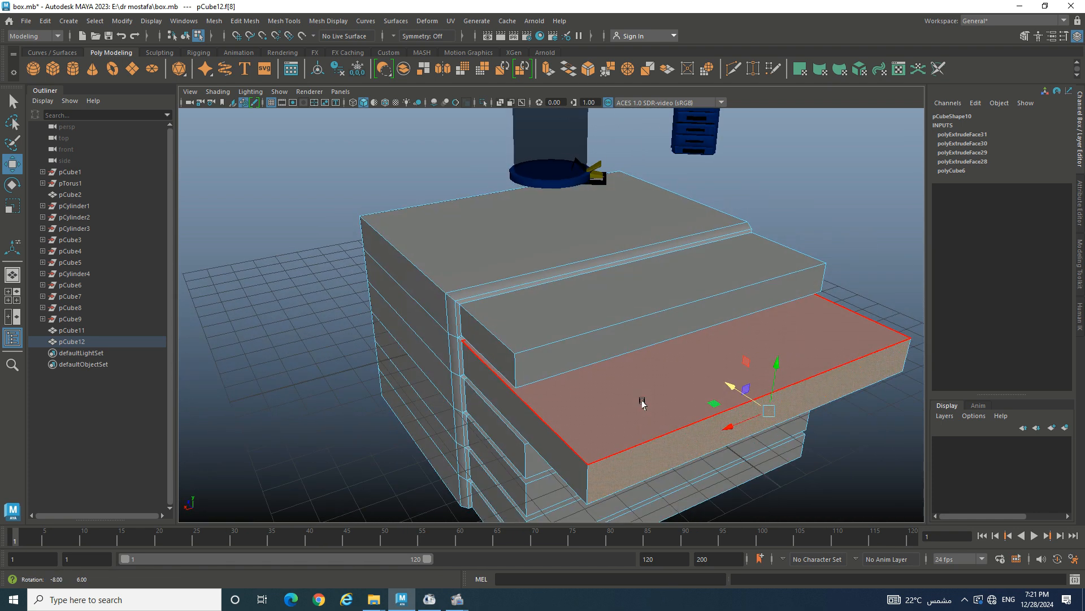
click(593, 315)
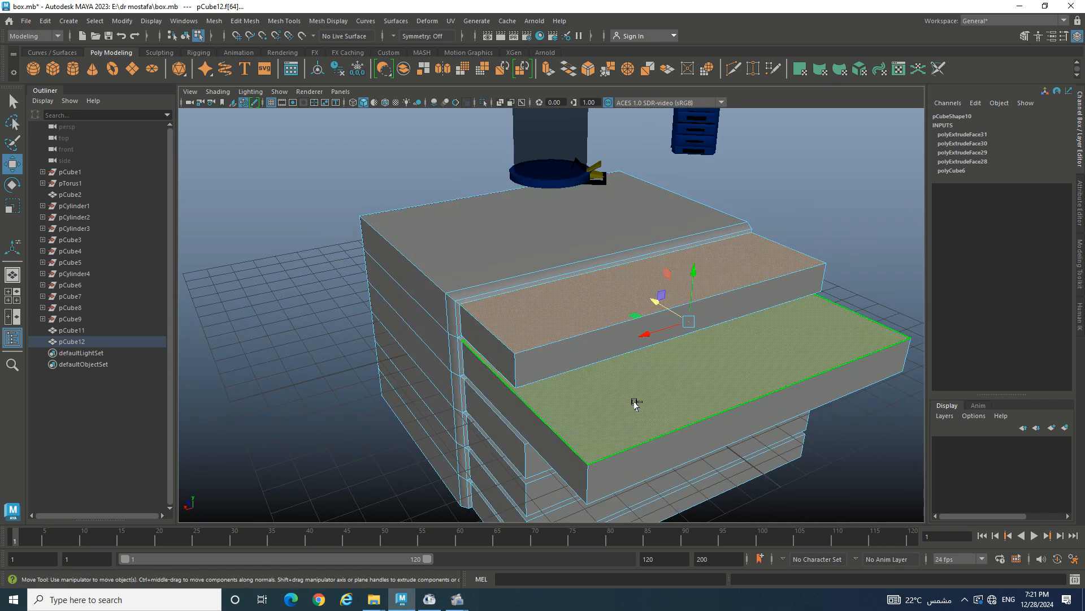
key(ctrl+e)
drag(843, 314, 855, 314)
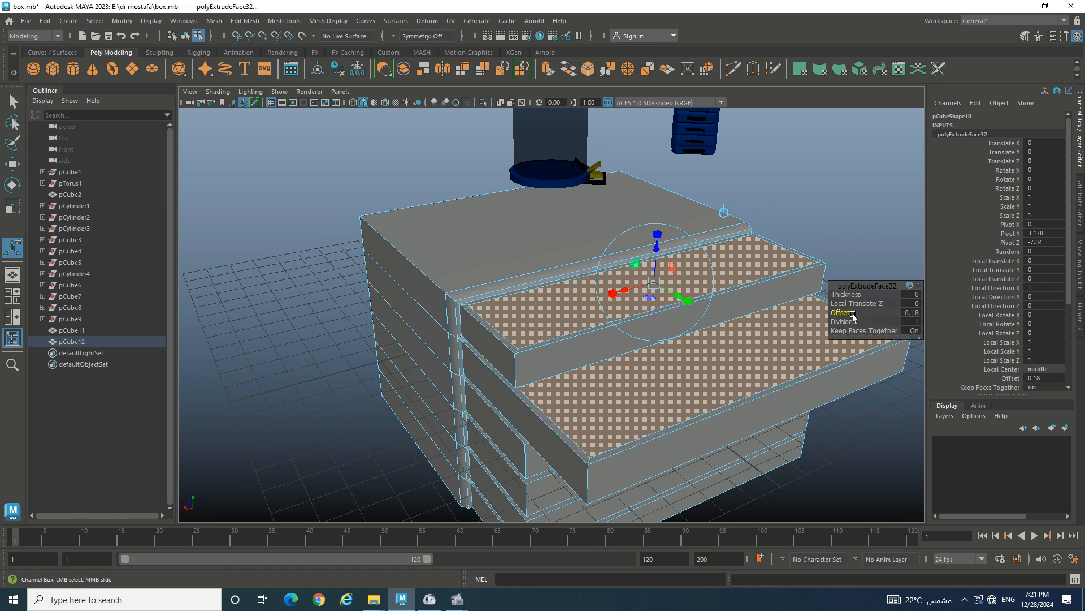
drag(656, 235, 665, 255)
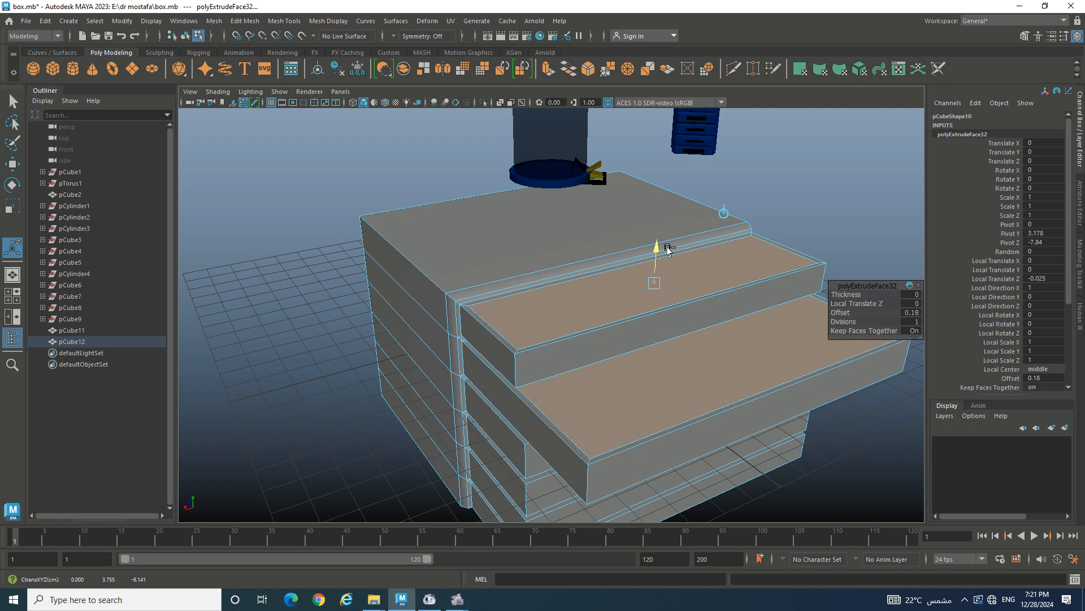
key(ctrl+e)
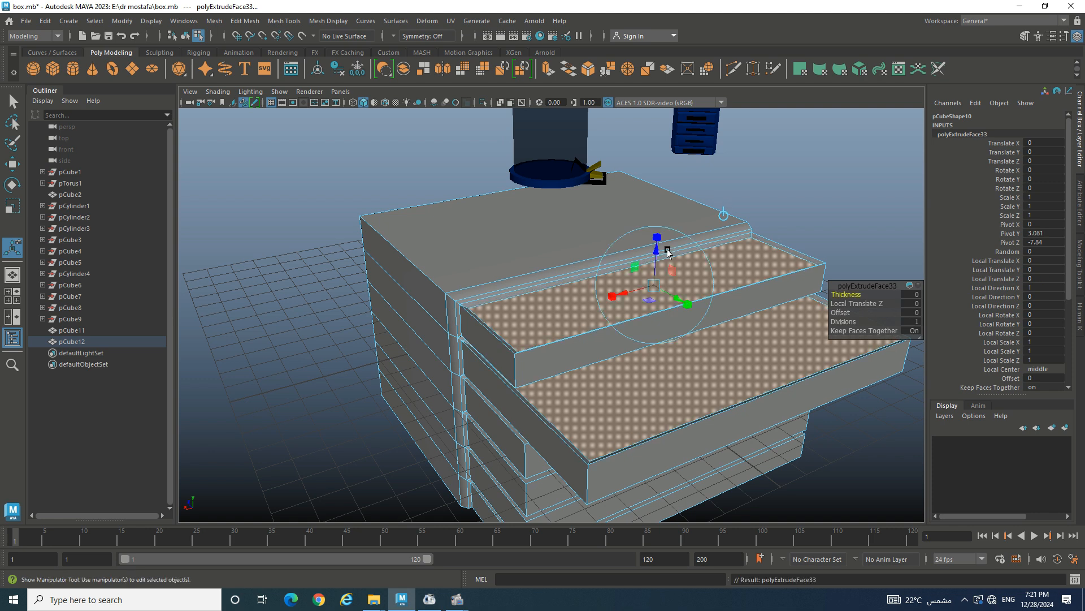
- Inset the open drawers' tops and sink them 0.789 deep into hollow trays
drag(834, 312, 841, 311)
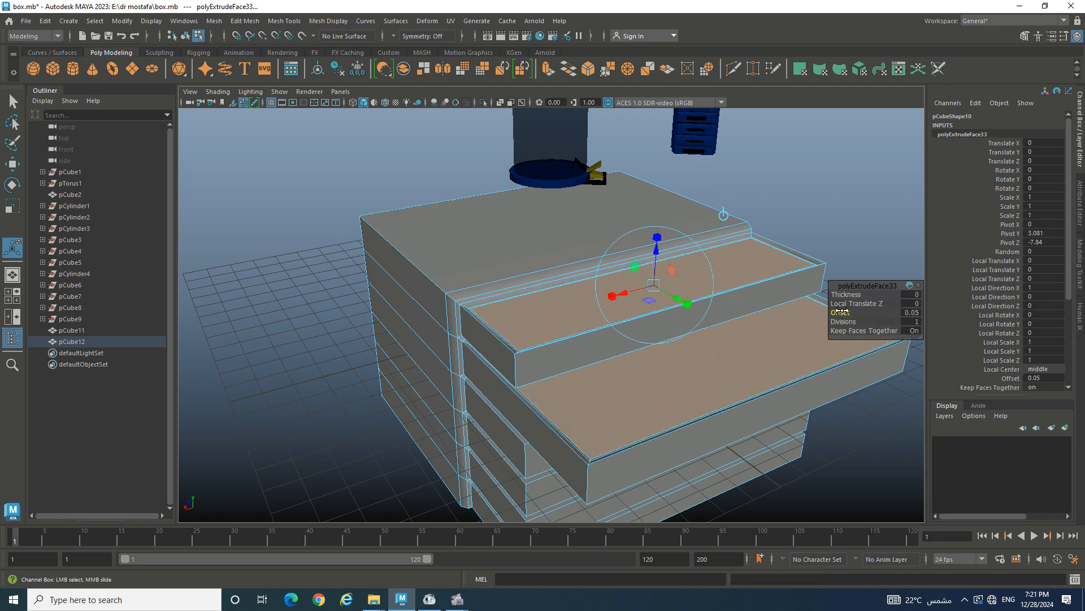
key(ctrl+e)
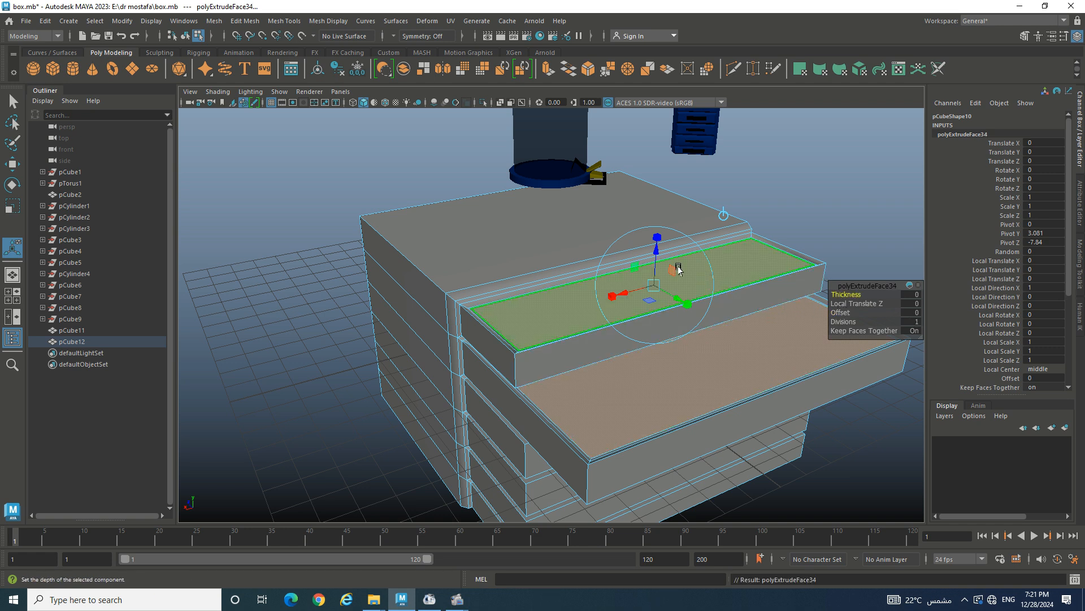
drag(655, 256, 667, 281)
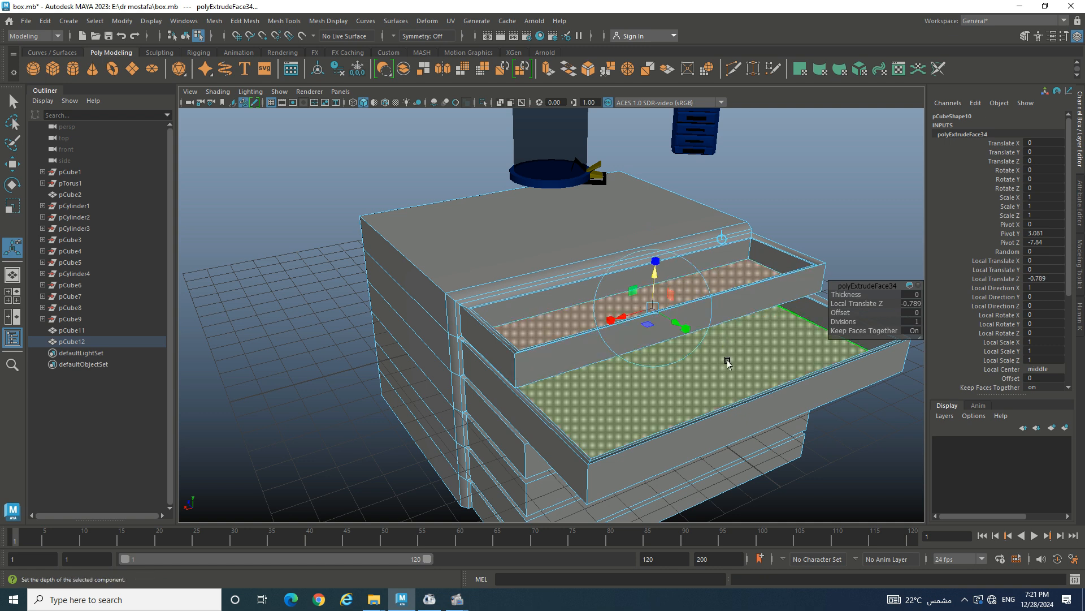
- Select both open drawer front faces and extrude them
click(560, 358)
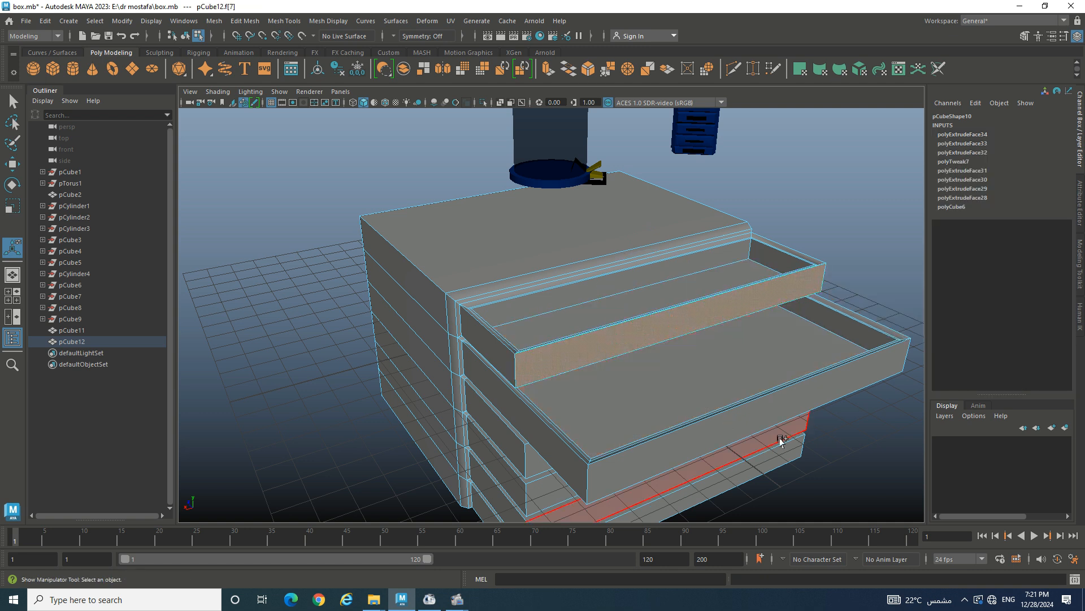
shift+click(732, 420)
key(alt+shift)
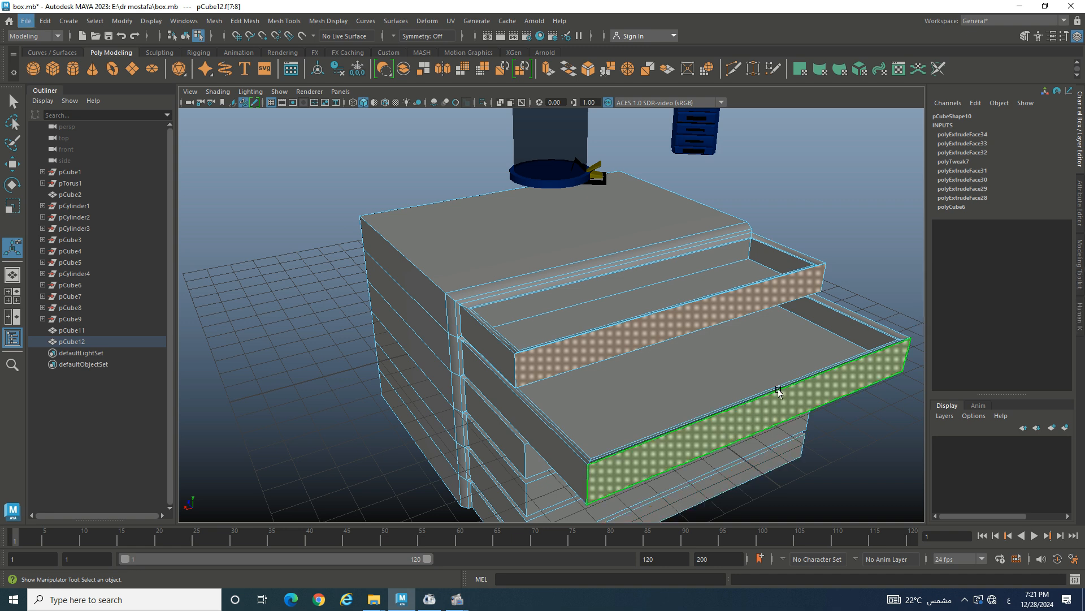
key(ctrl+e)
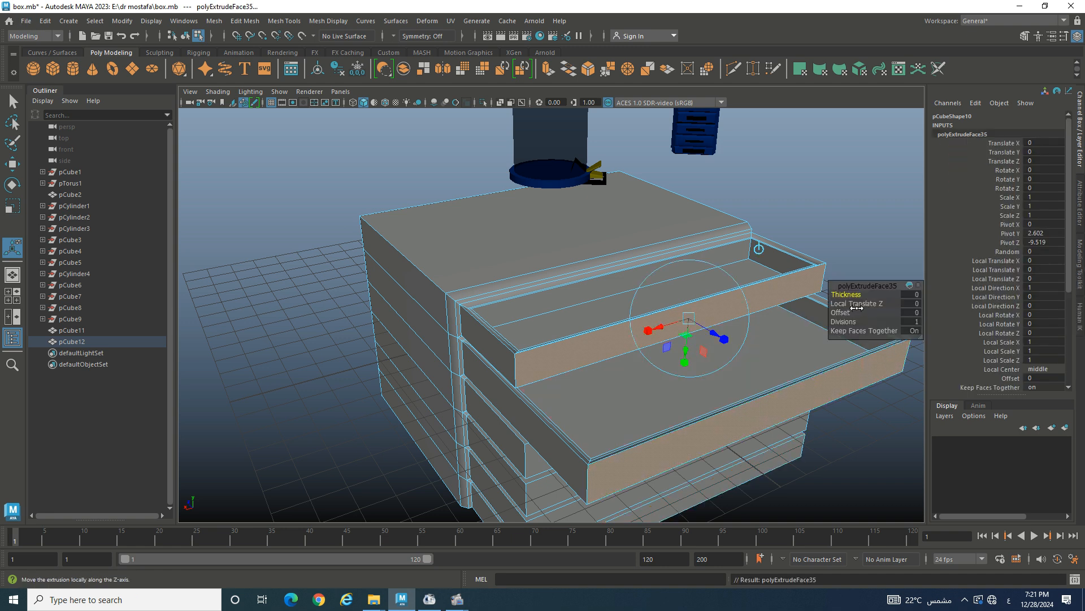
- Set the drawer-front extrusion to 0.08 offset and 0.11 thickness, then deselect and orbit
drag(842, 314, 865, 294)
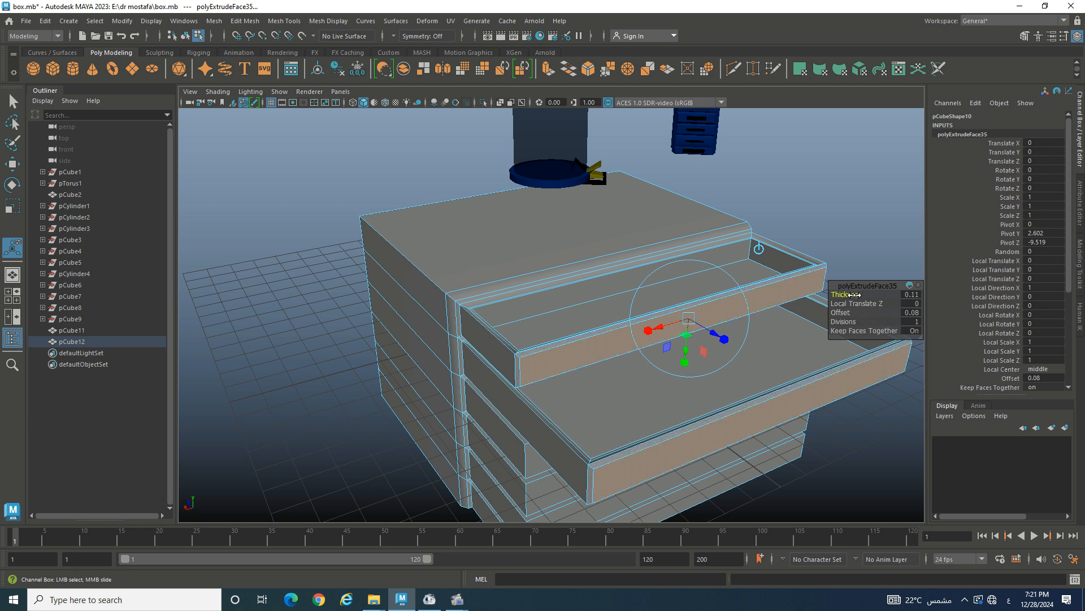
click(284, 364)
alt+drag(622, 403, 681, 390)
- Select the four thin lower drawer faces and isolate them in the viewport
click(719, 315)
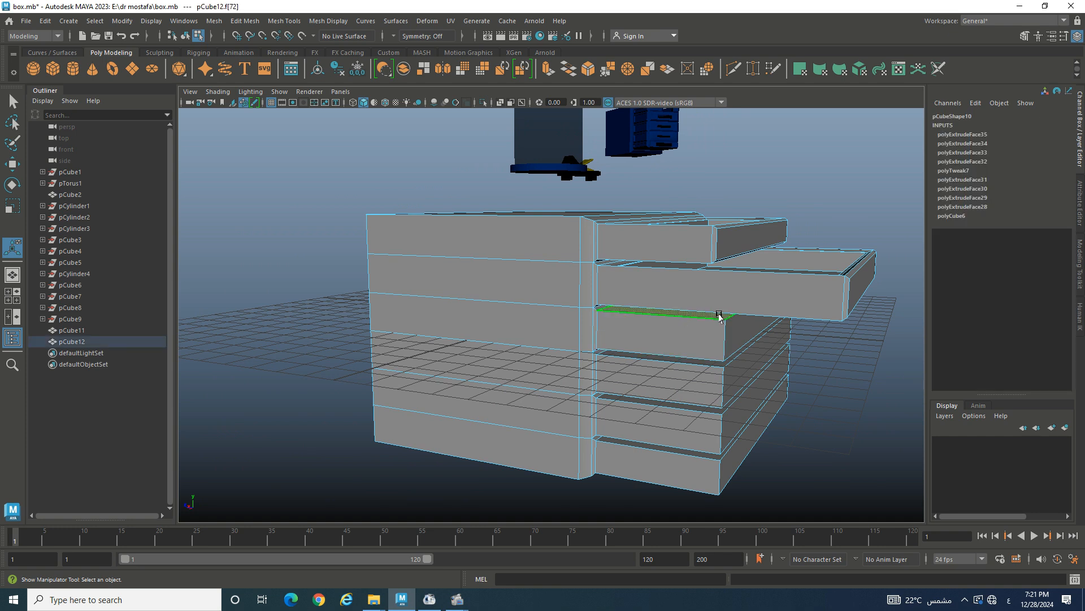
shift+click(681, 361)
shift+click(683, 406)
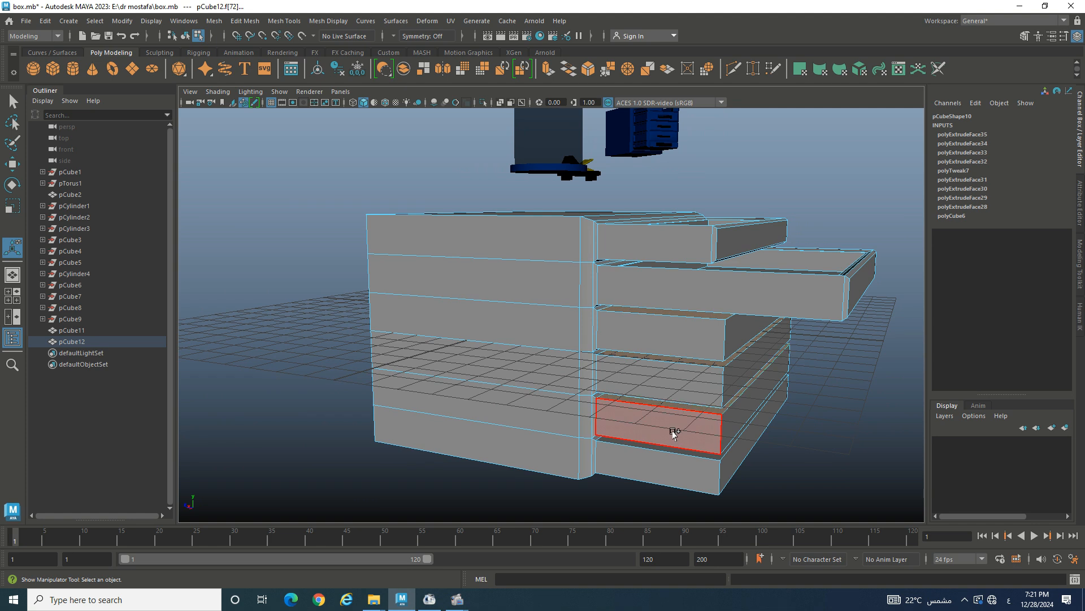
shift+click(671, 450)
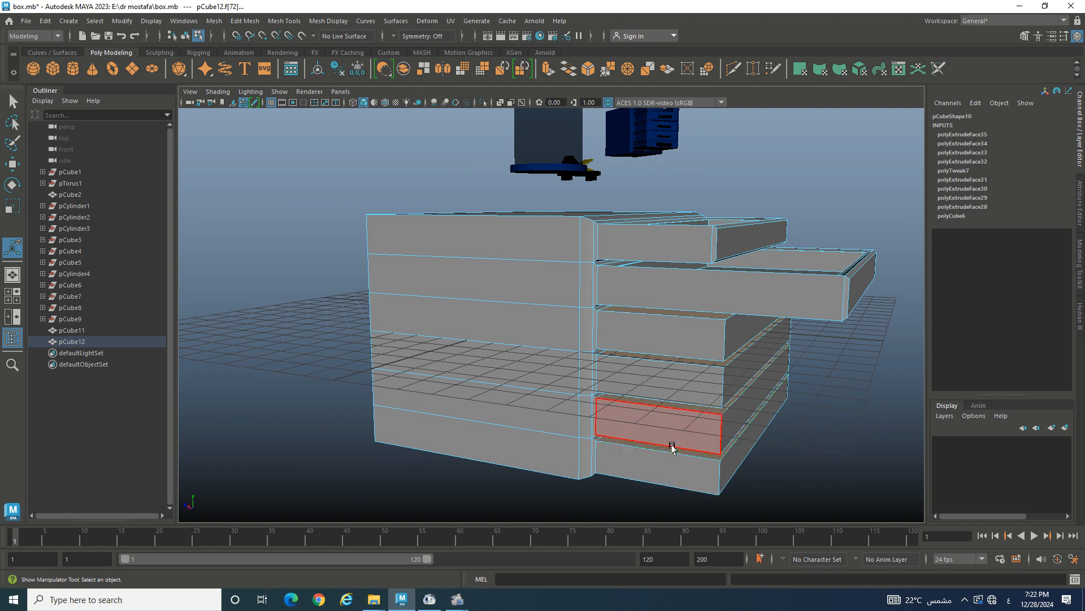
click(482, 103)
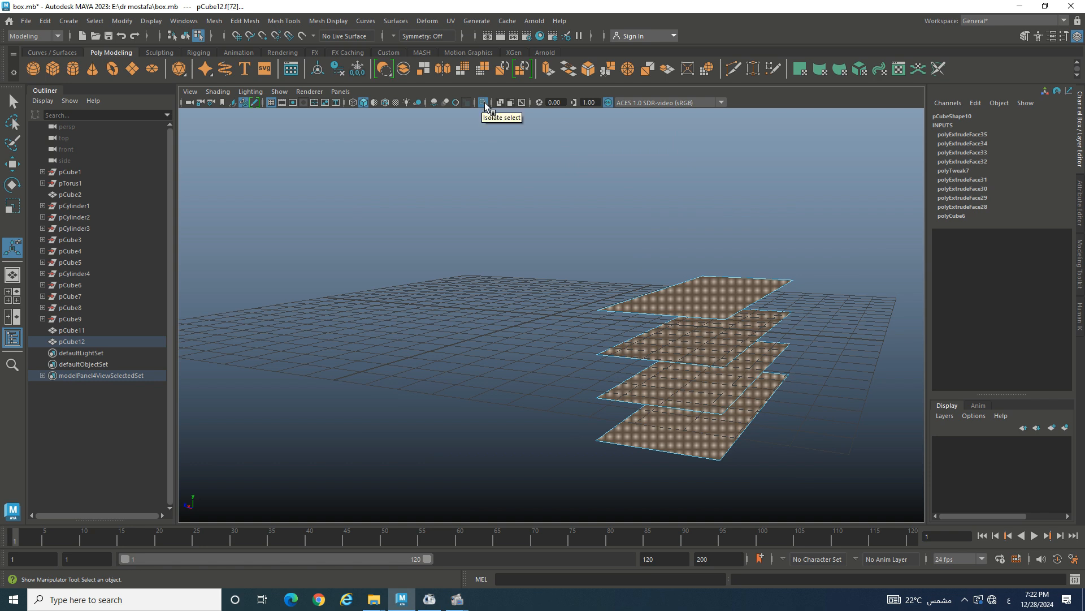
- Extrude the four isolated faces with a 0.16 inset and some thickness
alt+drag(754, 249, 678, 280)
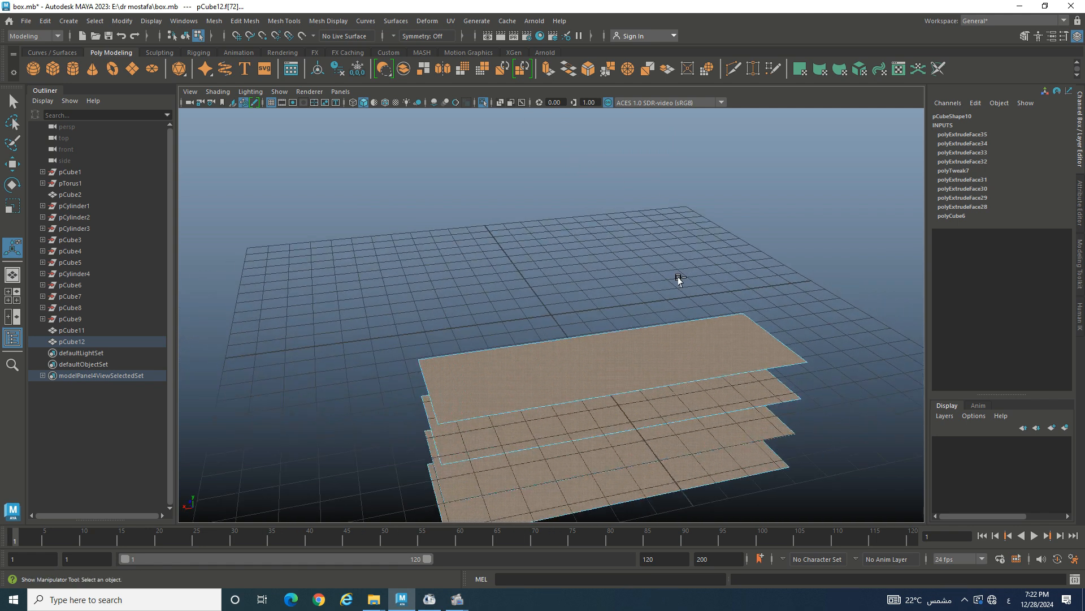
key(ctrl+e)
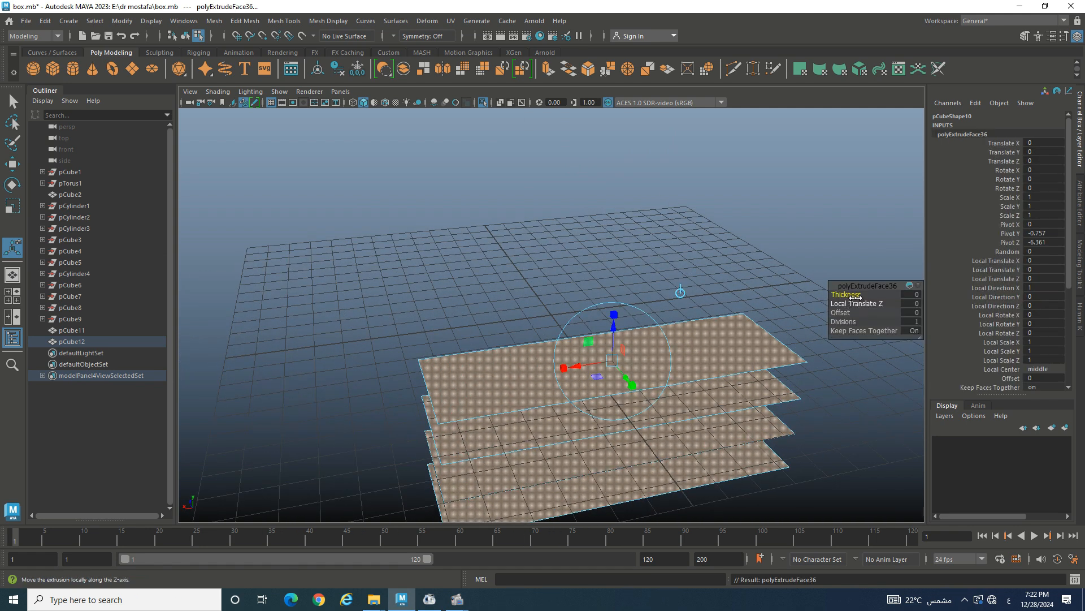
drag(848, 312, 854, 313)
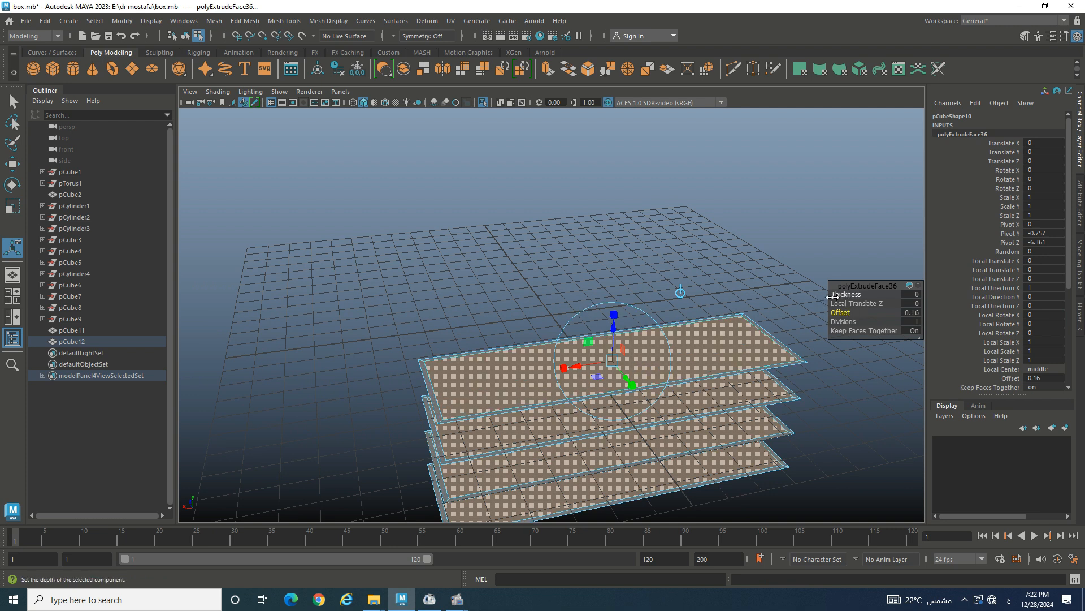
drag(846, 293, 843, 294)
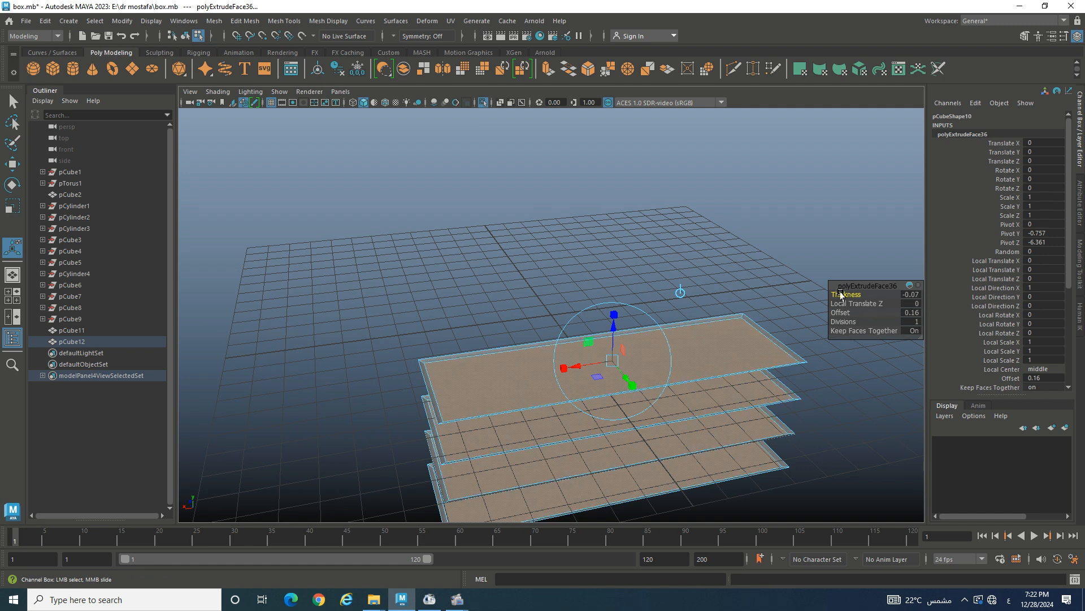
- Extrude twice more, insetting slightly, then recess the inner faces to -0.68 thickness
key(ctrl+e)
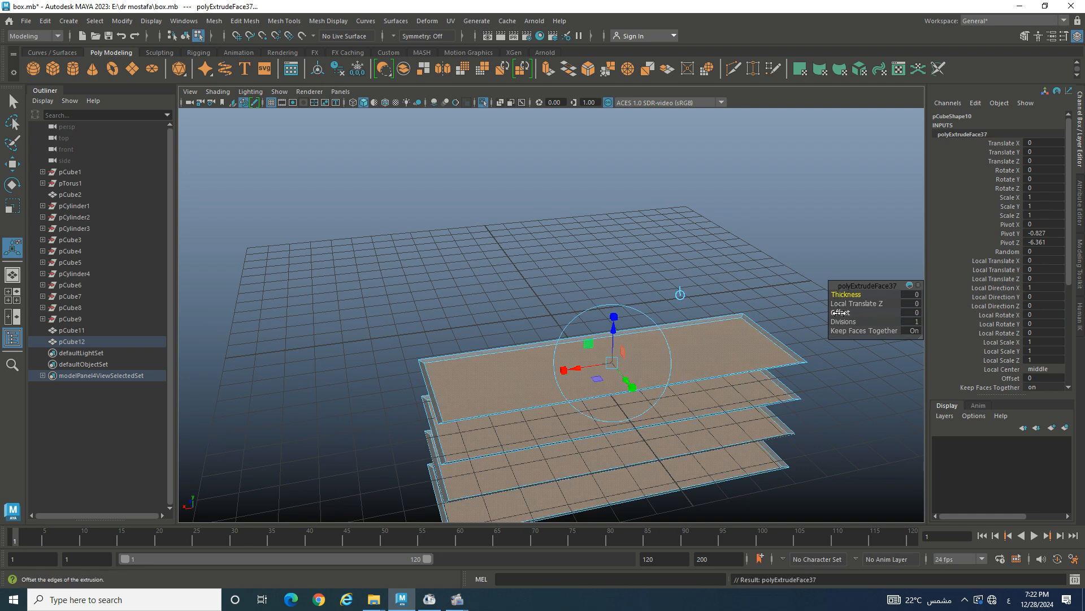
drag(842, 315, 848, 312)
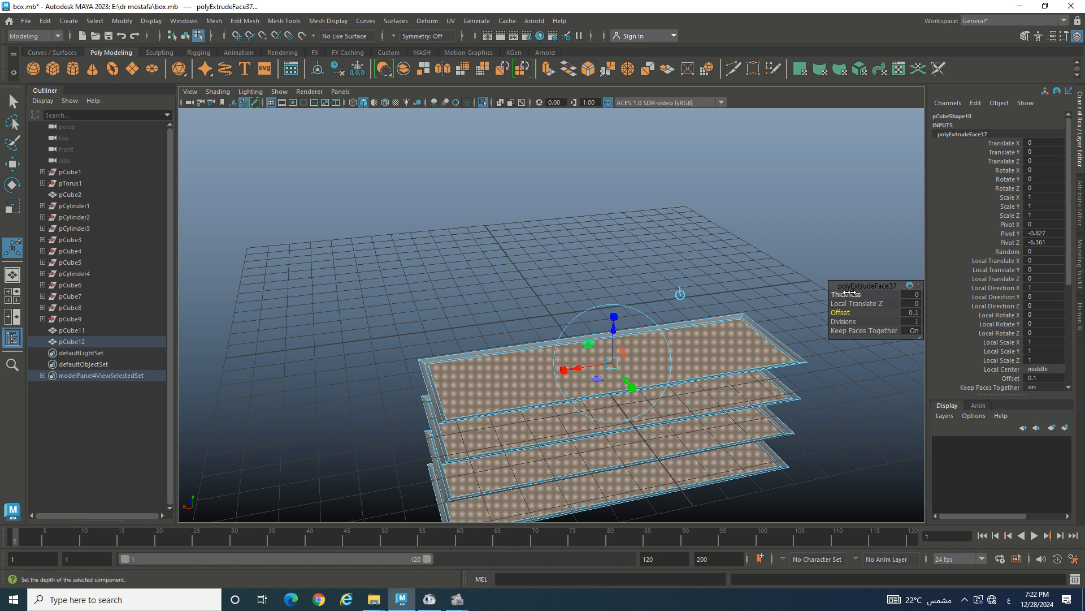
key(ctrl+e)
drag(847, 294, 807, 287)
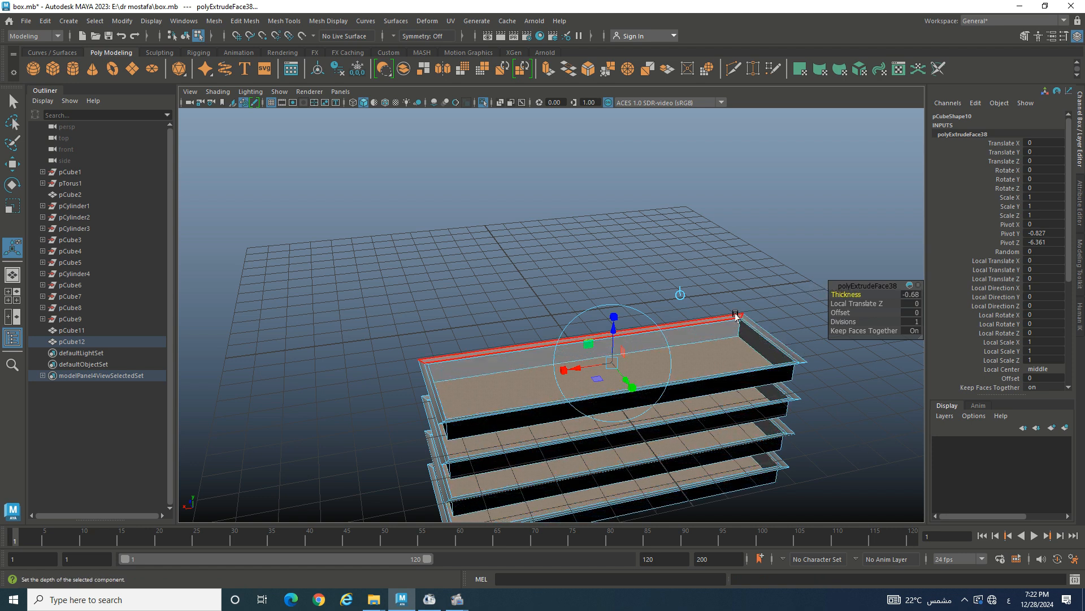
- Turn off Isolate Select to show the whole chest again and clear the selection
click(482, 102)
alt+drag(591, 284, 629, 262)
scroll(636, 299, up, 5)
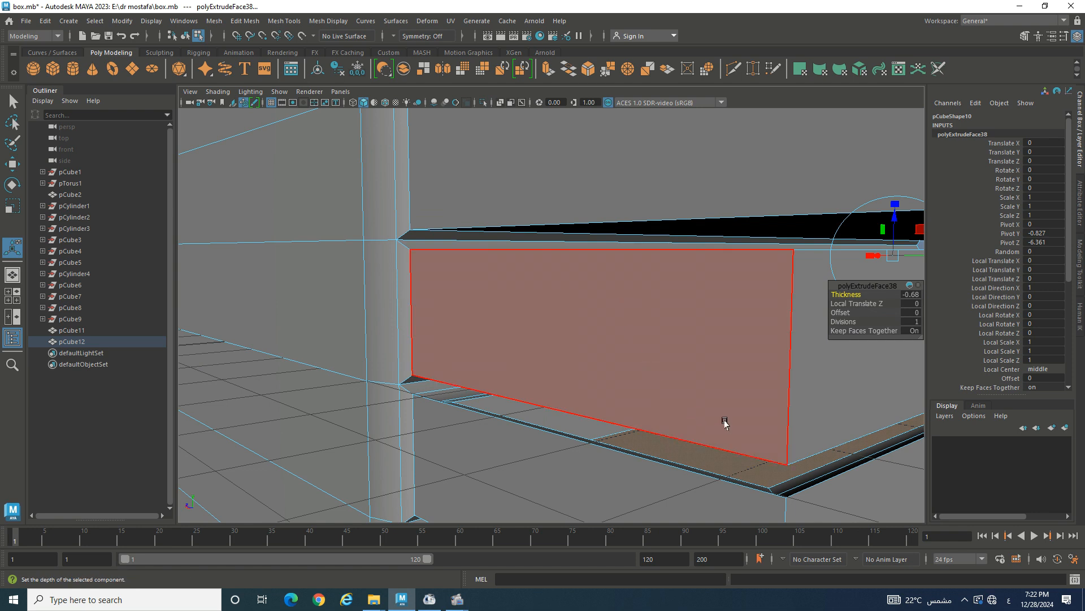
alt+drag(724, 423, 704, 418)
alt+drag(734, 424, 661, 341)
scroll(726, 408, down, 10)
click(778, 427)
scroll(729, 402, up, 5)
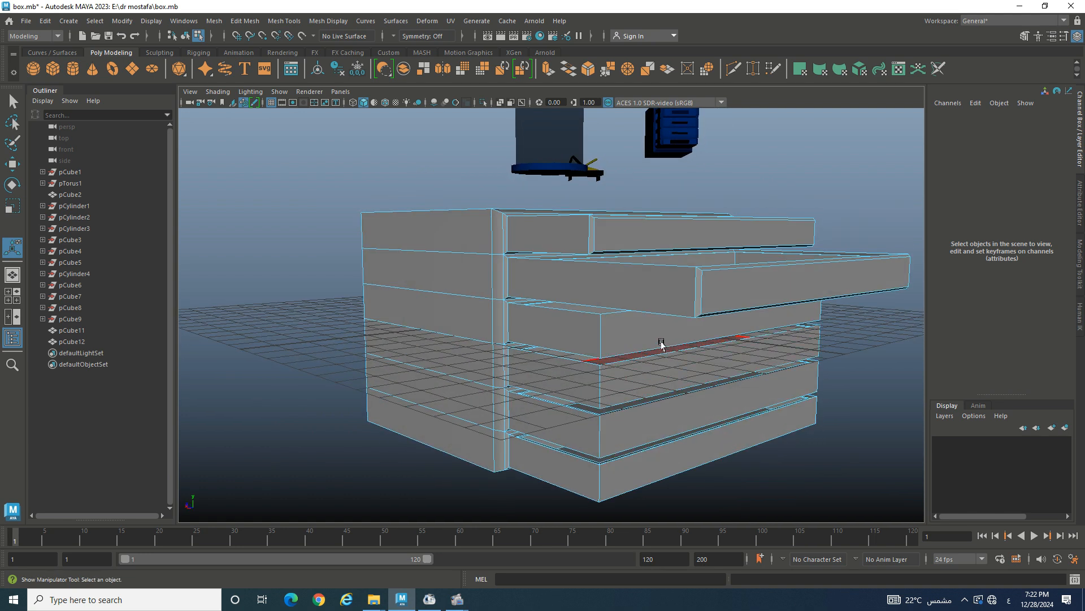
- Select the four closed drawer fronts and extrude them with a 0.1 inset
click(639, 335)
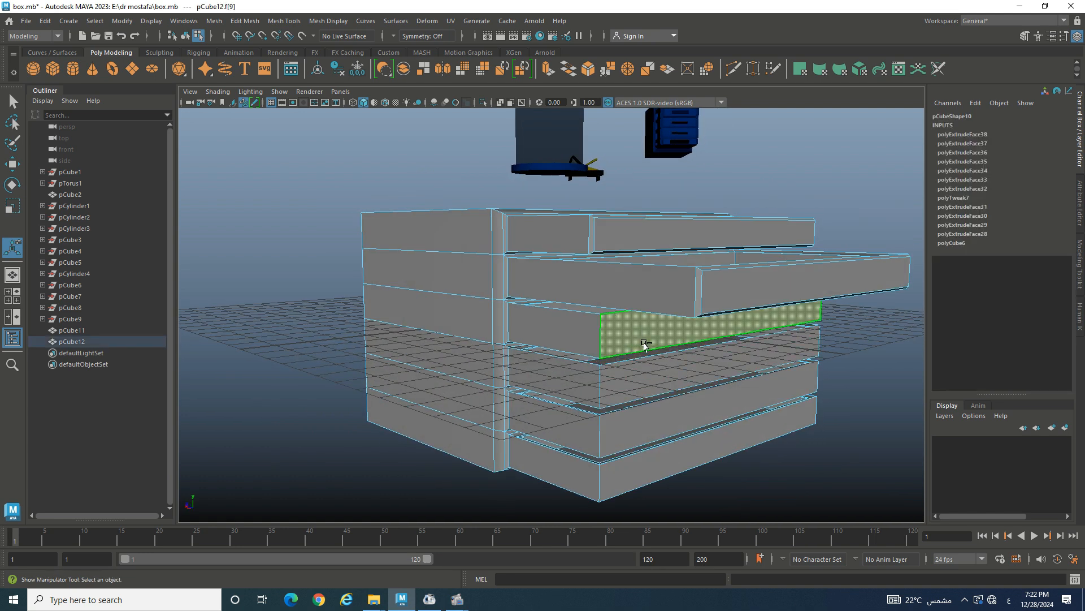
shift+click(674, 369)
shift+click(693, 421)
shift+click(708, 448)
key(ctrl+e)
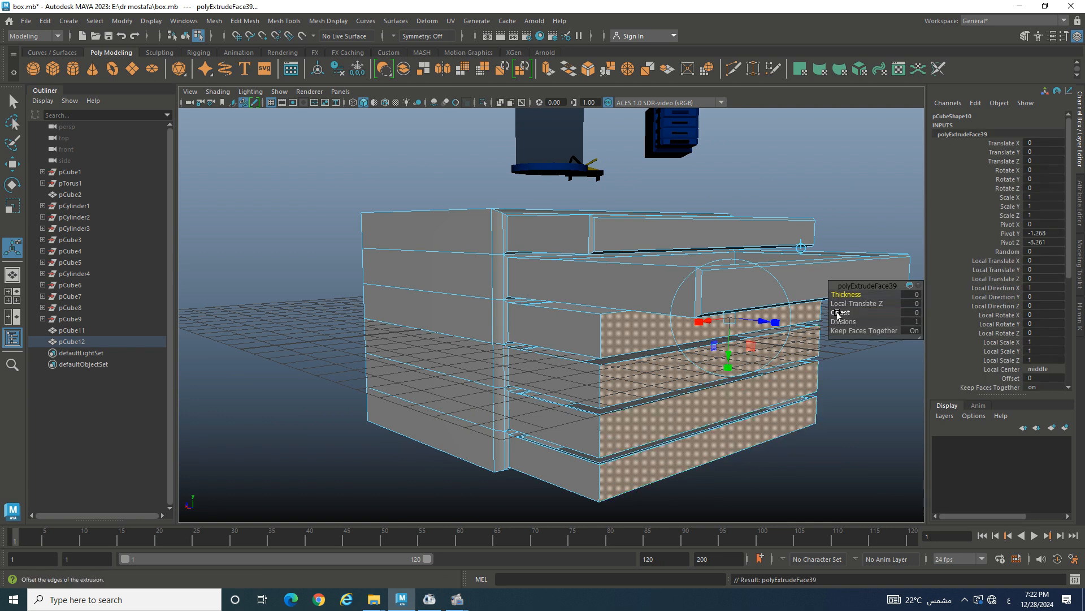
drag(840, 313, 860, 292)
- Extrude the fronts again with a 0.09 inset and raise the panels outward
key(ctrl+e)
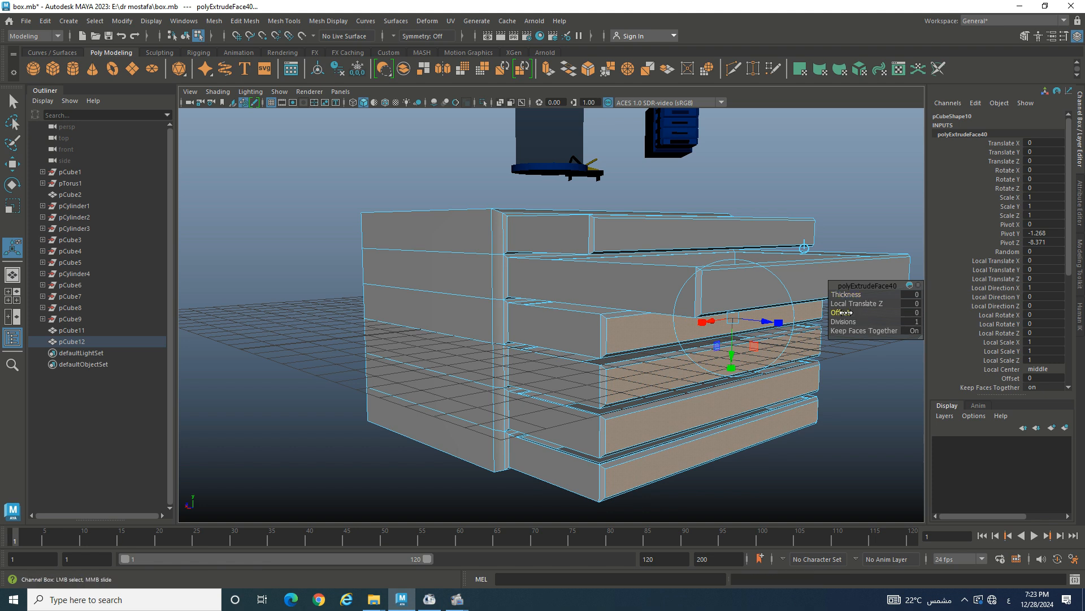
drag(842, 312, 851, 312)
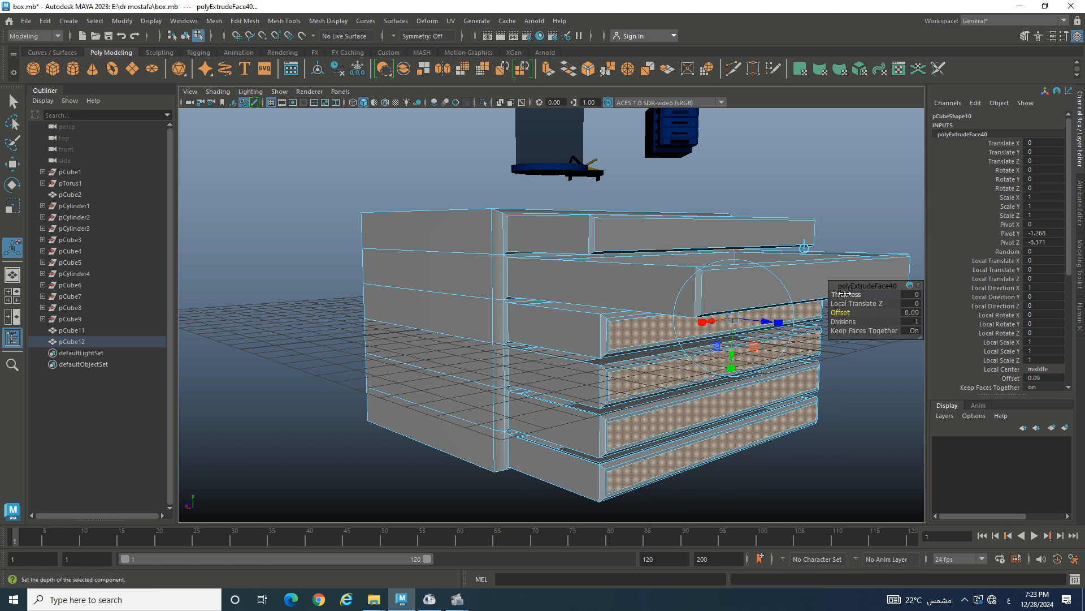
drag(847, 294, 851, 294)
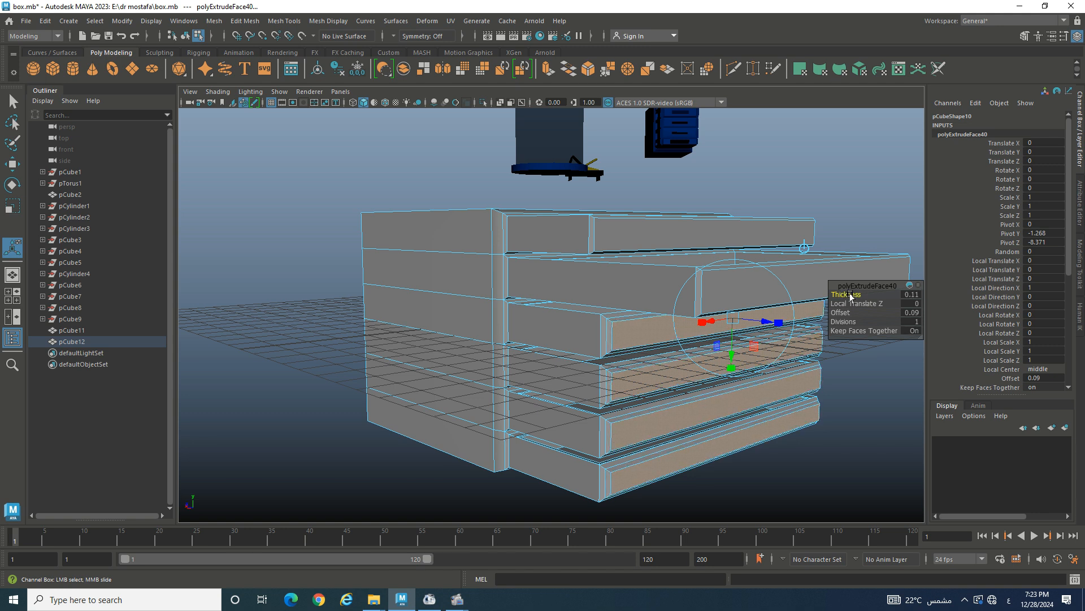
- Add a 0.12 inset extrusion, recess the inner panels to -0.12, and deselect
key(ctrl+e)
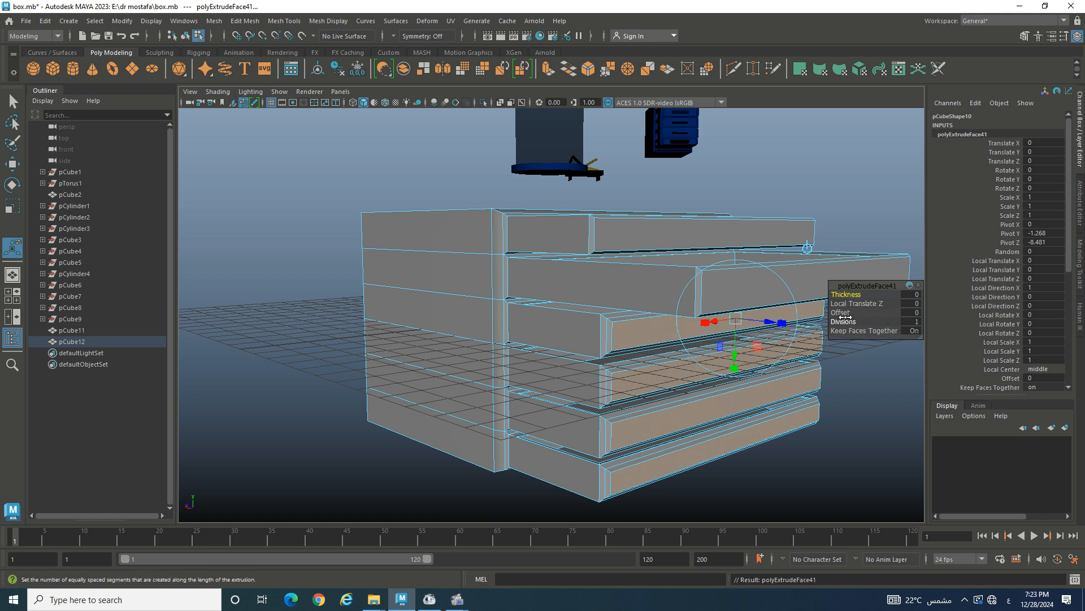
drag(842, 314, 854, 292)
key(ctrl+e)
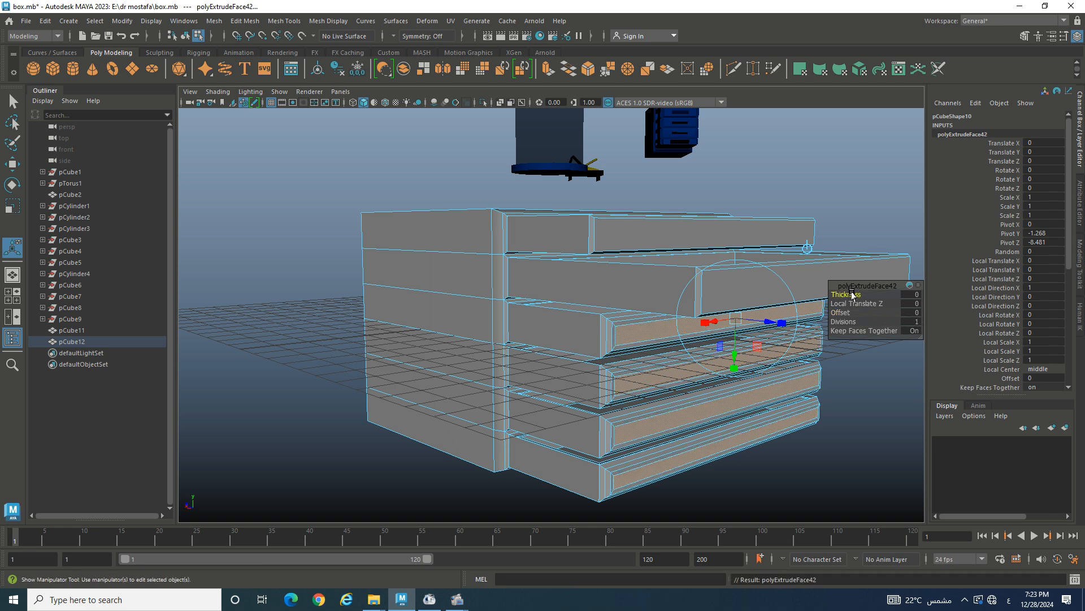
drag(847, 294, 845, 294)
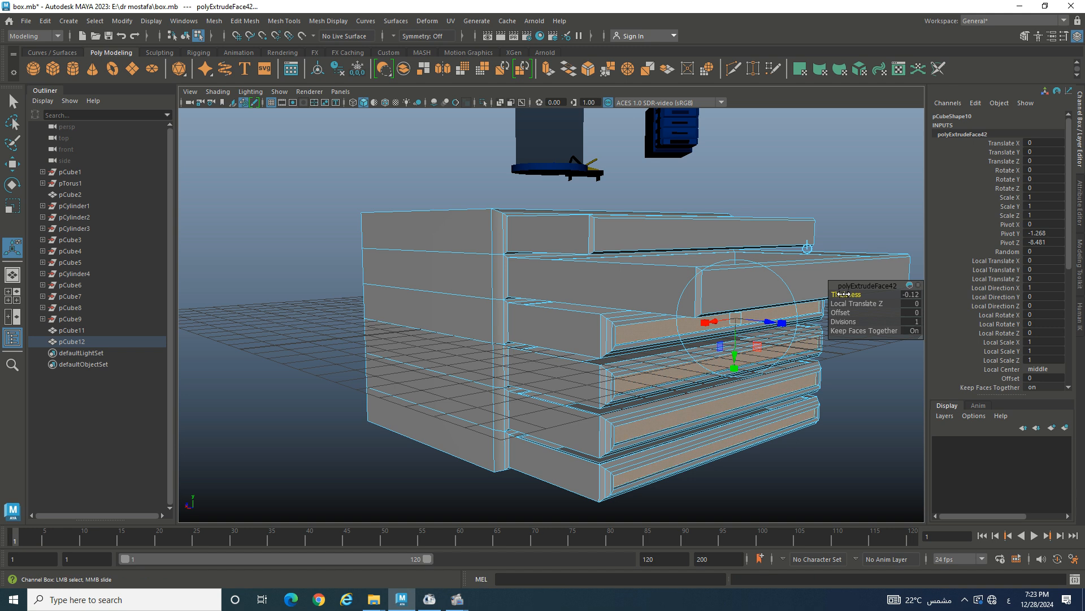
click(870, 419)
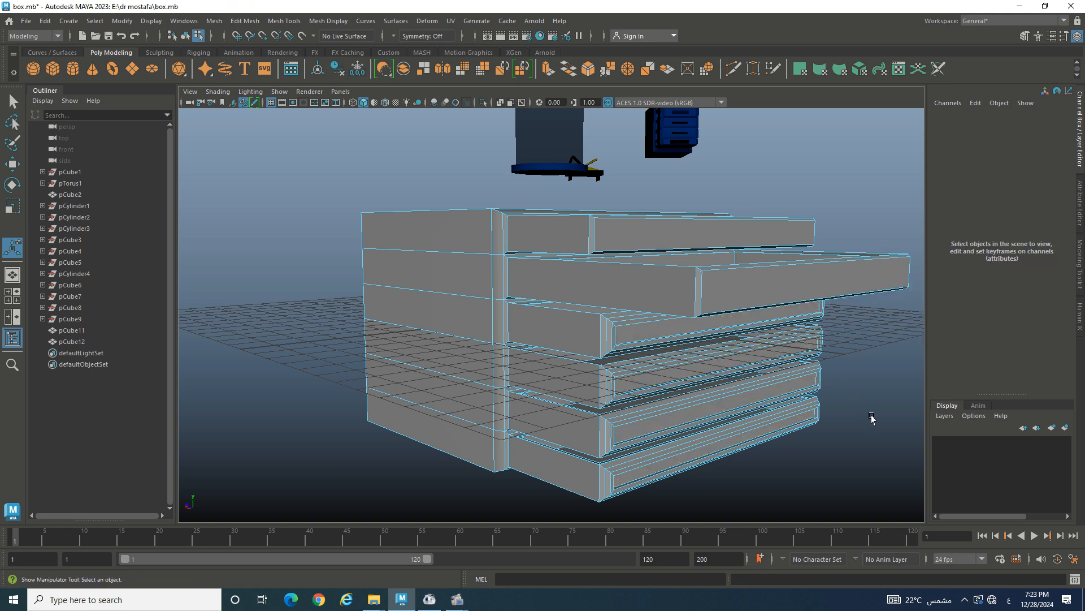
- Extrude the upper drawer's inner face and the lower drawer's front with a 0.08 inset
alt+drag(872, 418, 711, 418)
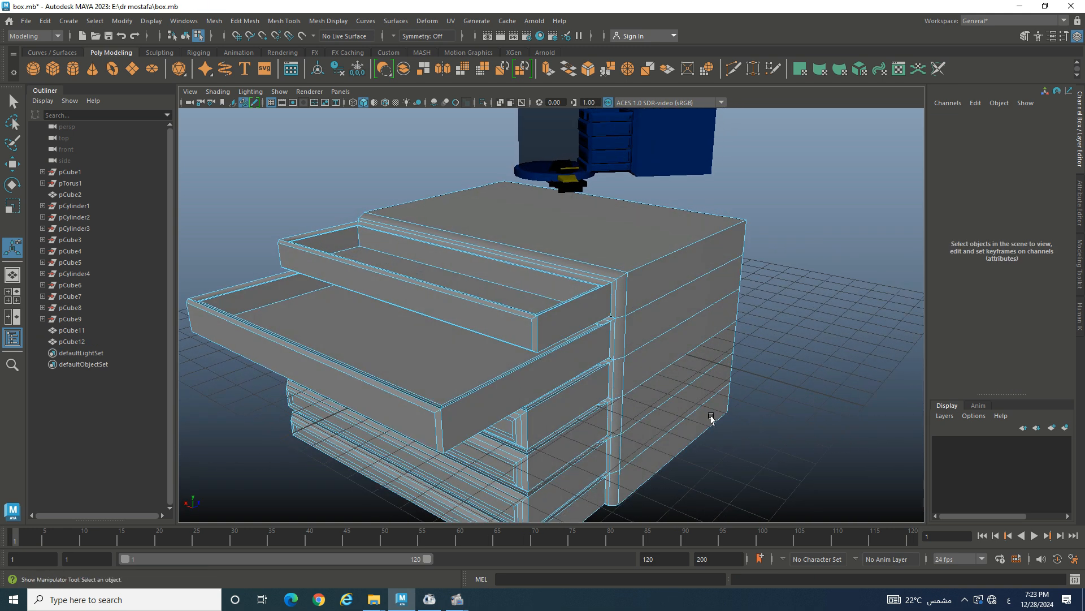
click(495, 334)
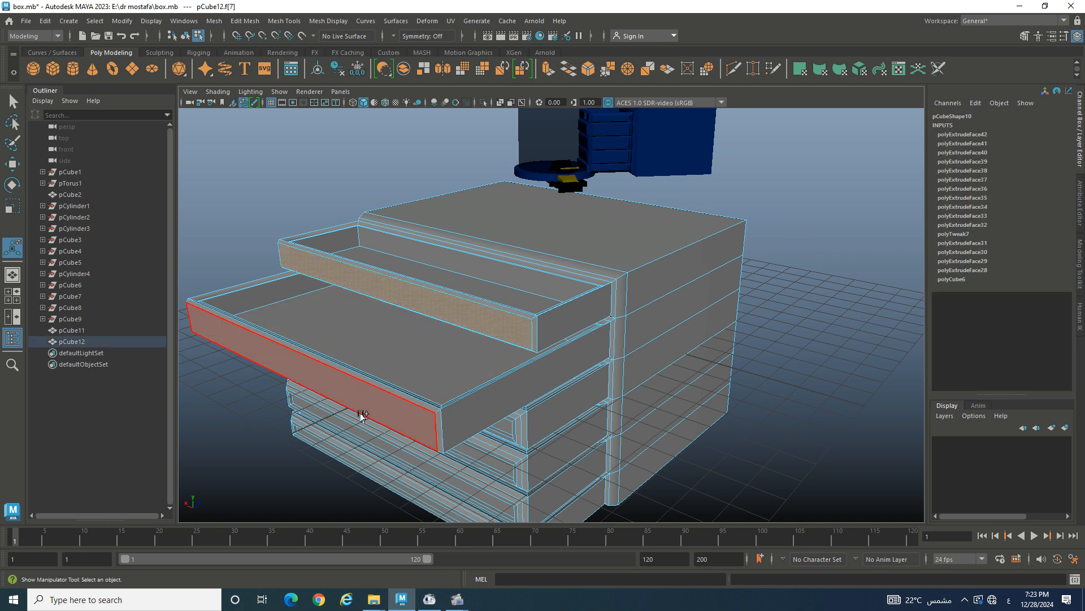
shift+click(386, 411)
key(ctrl+e)
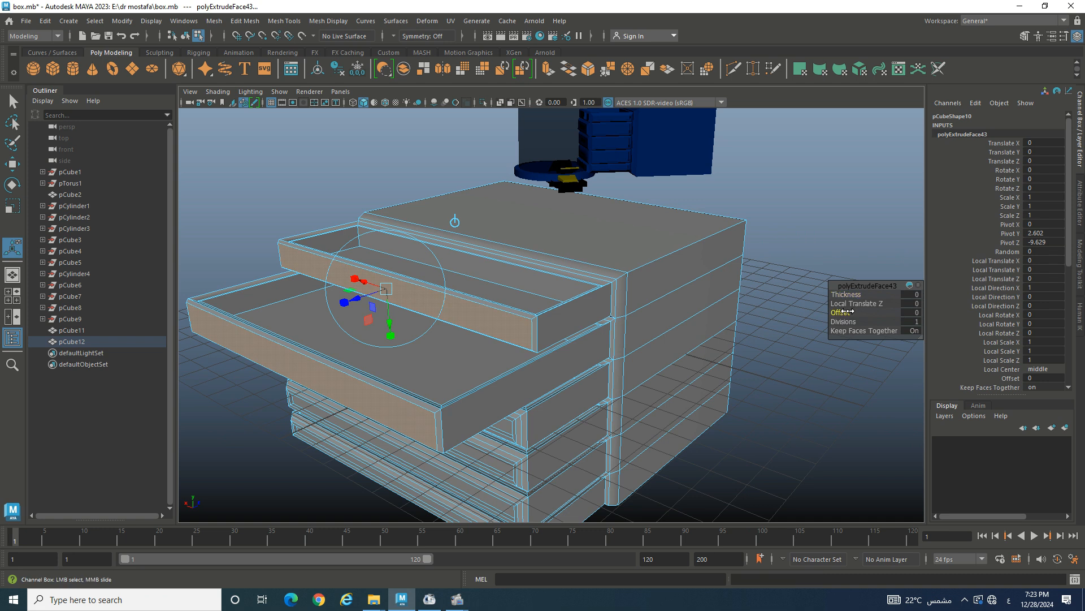
drag(849, 311, 853, 311)
- Extrude the two drawer faces again, recess the inner panels by -0.15, and deselect
key(ctrl+e)
drag(840, 294, 835, 291)
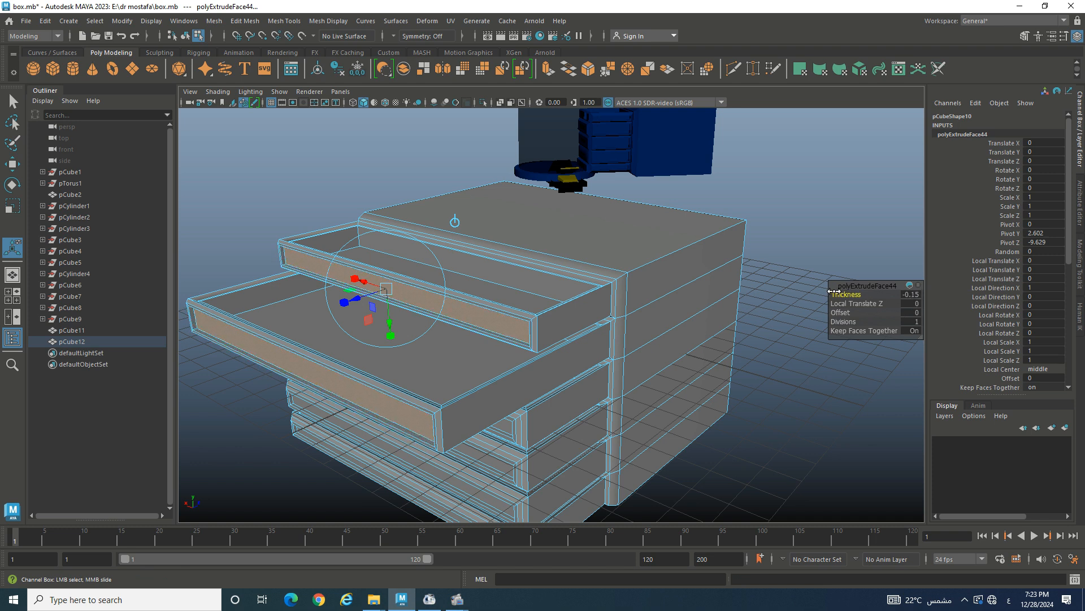
click(777, 415)
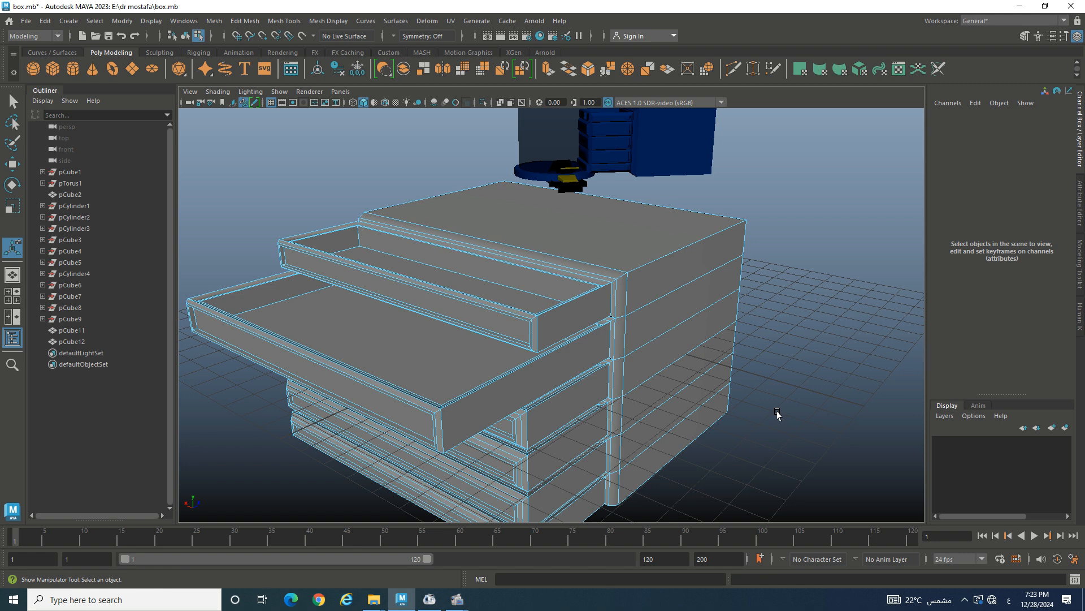
mouse_move(748, 435)
alt+mouse_down()
mouse_move(848, 424)
mouse_move(771, 411)
mouse_move(737, 439)
alt+mouse_up()
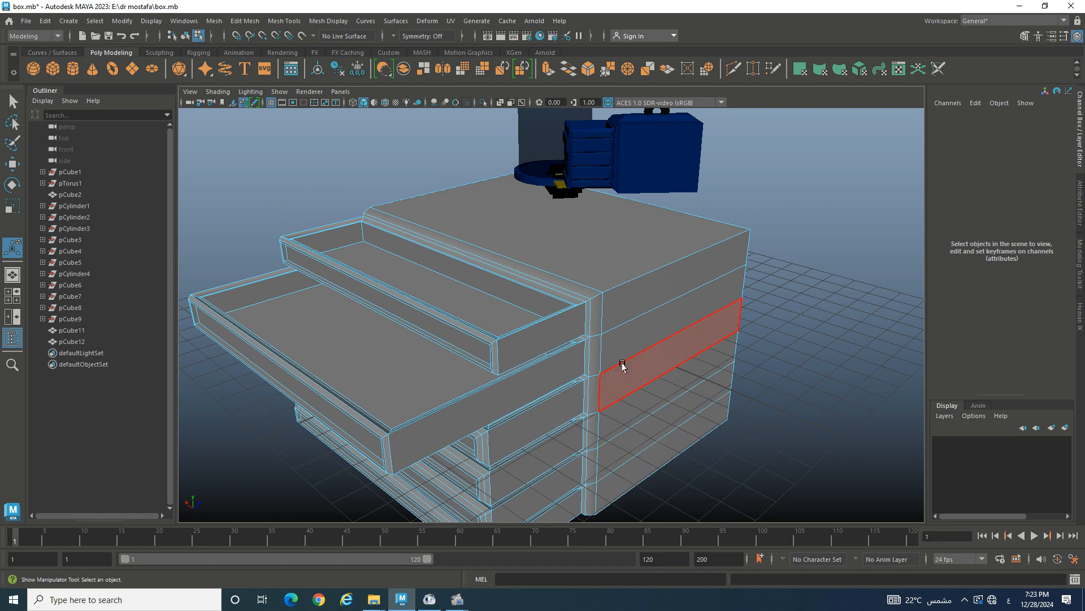
- Select the six stacked row faces on one side of the cabinet pCube12
click(616, 316)
shift+click(643, 329)
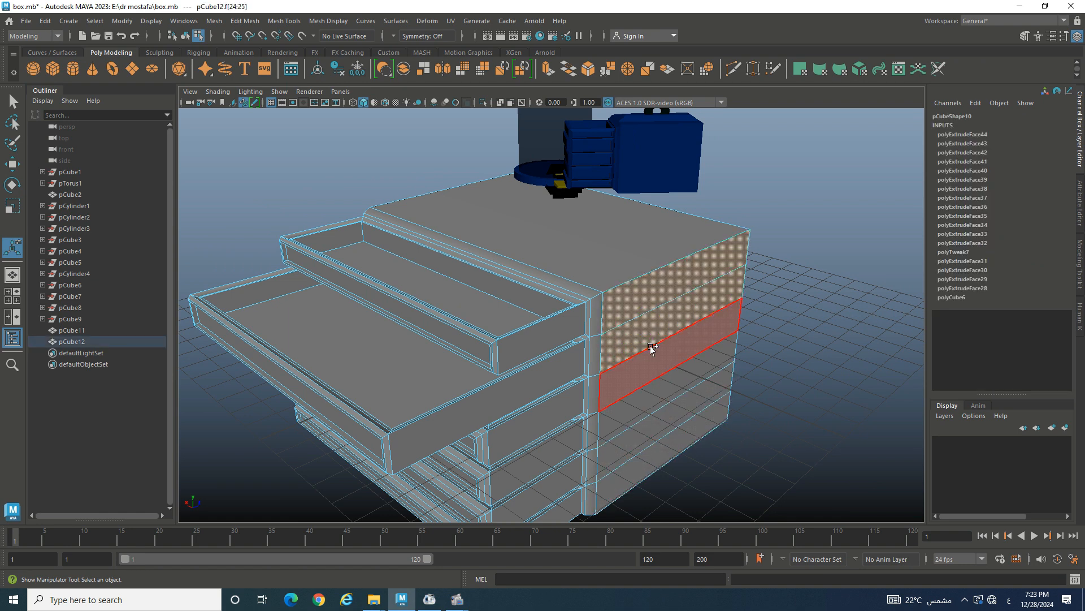
shift+click(654, 352)
shift+click(679, 384)
shift+click(683, 417)
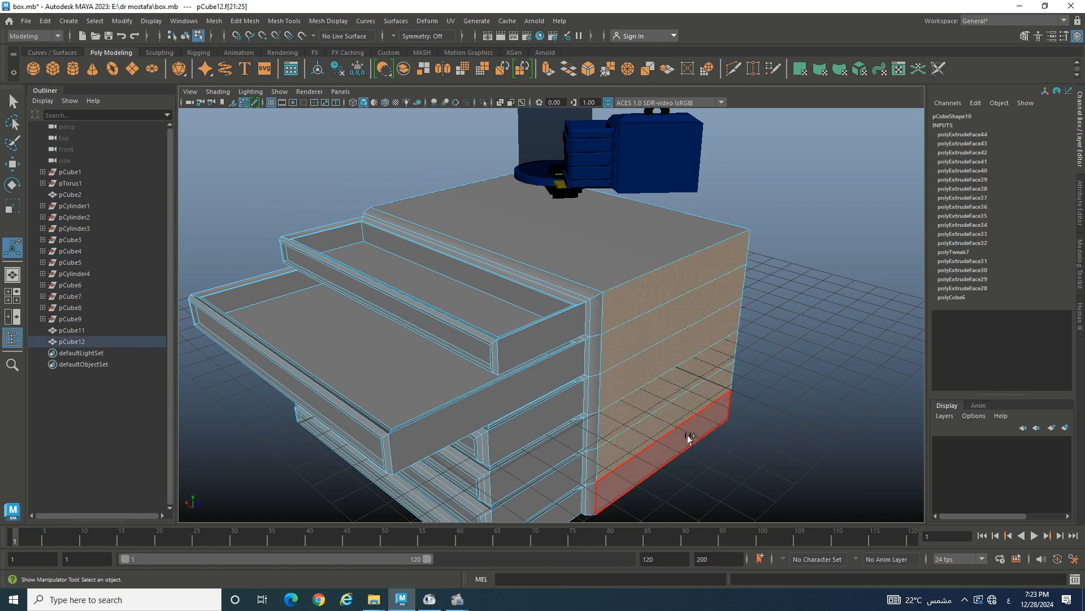
shift+click(691, 437)
- Add the six row faces on the cabinet's other side to the selection
alt+drag(558, 394, 706, 375)
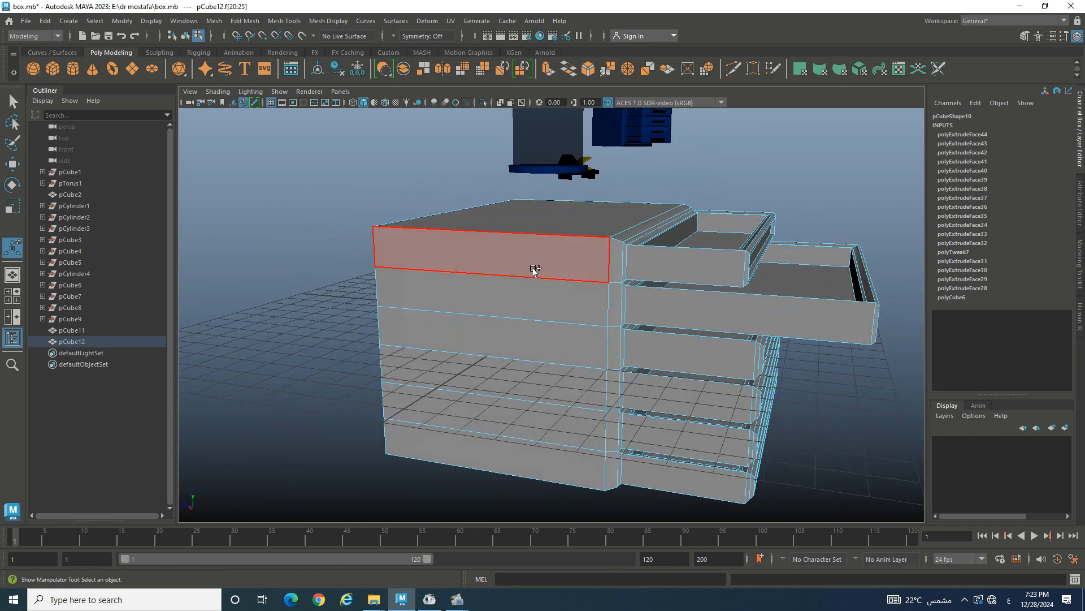
shift+click(530, 269)
shift+click(538, 288)
shift+click(544, 344)
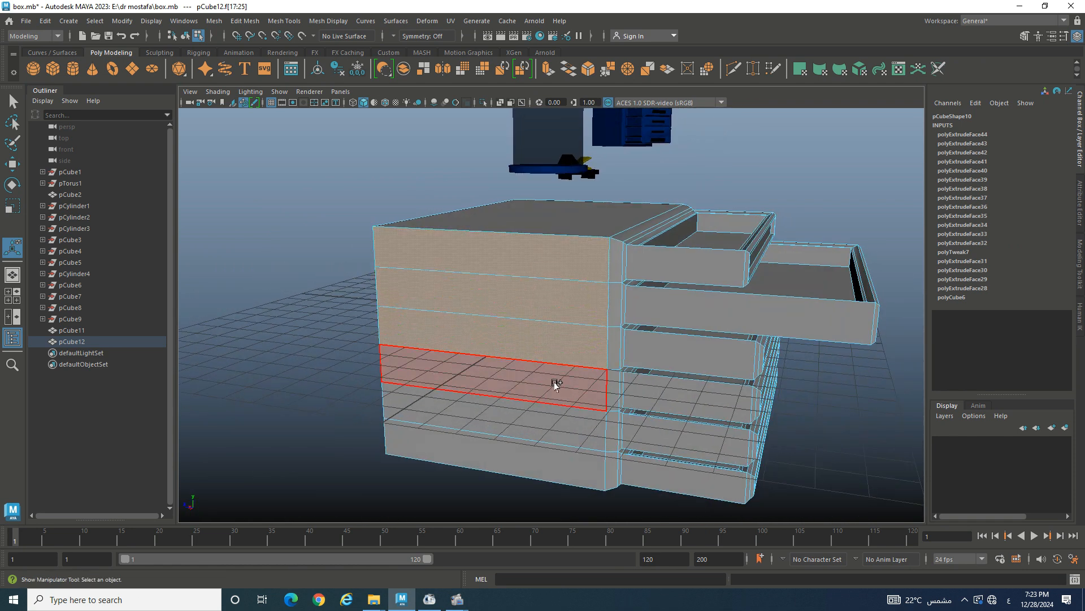
shift+click(556, 384)
shift+click(563, 421)
shift+click(565, 469)
key(alt+shift)
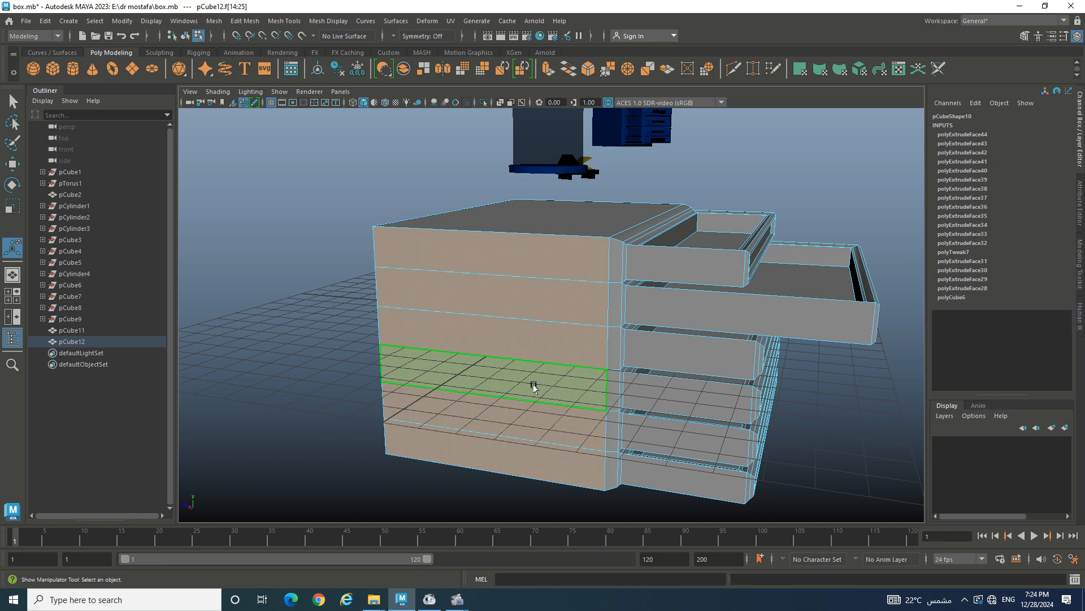
- Start a new extrusion, polyExtrudeFace45, on the selected side row faces
key(r)
alt+drag(562, 356, 520, 373)
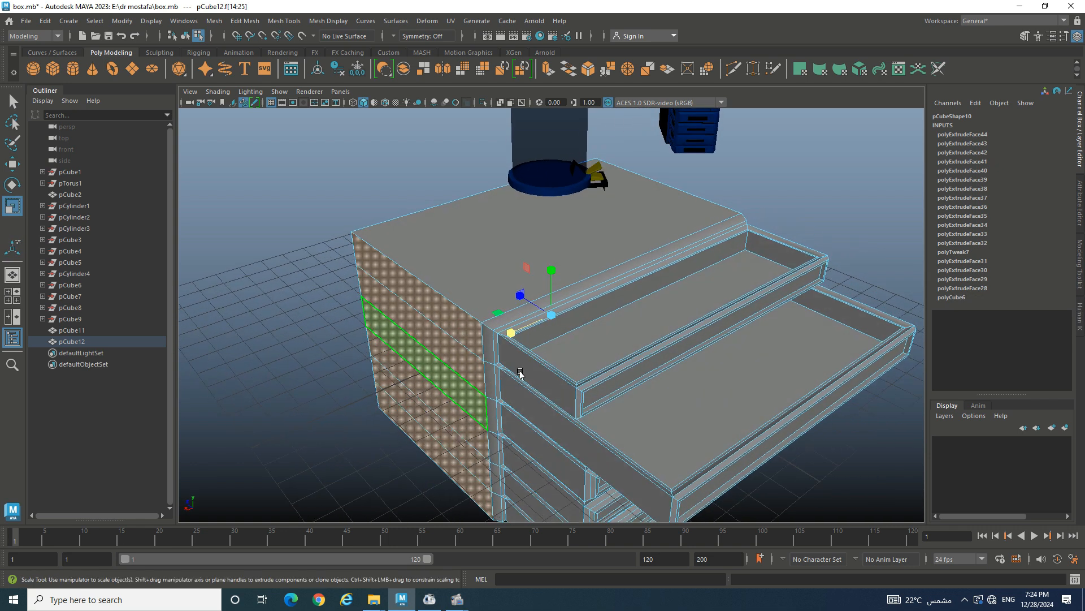
click(551, 317)
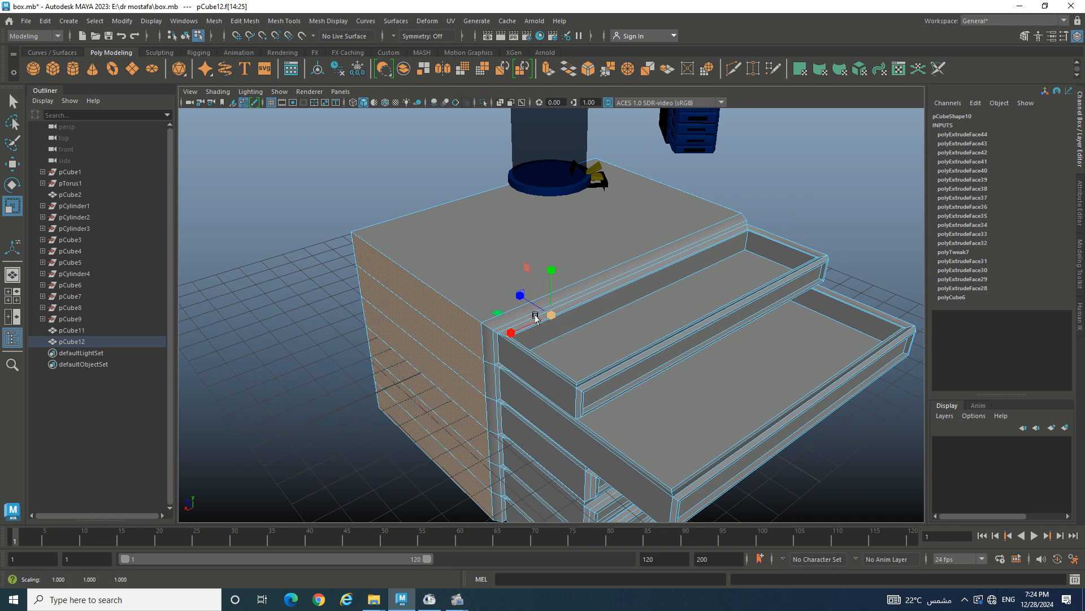
click(526, 321)
drag(510, 335, 502, 334)
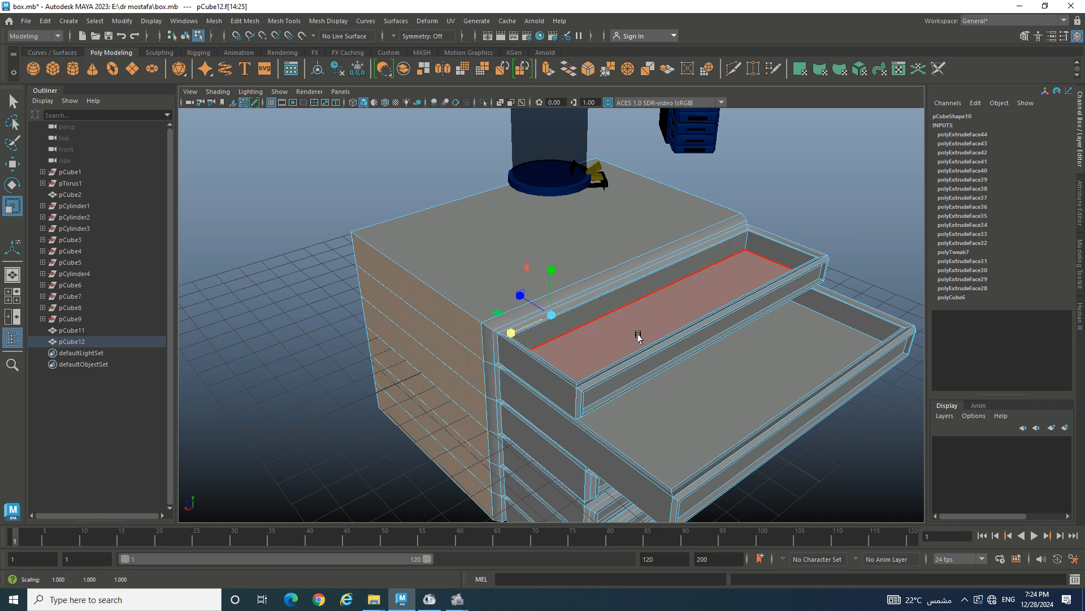
alt+drag(638, 337, 577, 343)
alt+drag(693, 348, 616, 337)
key(ctrl+e)
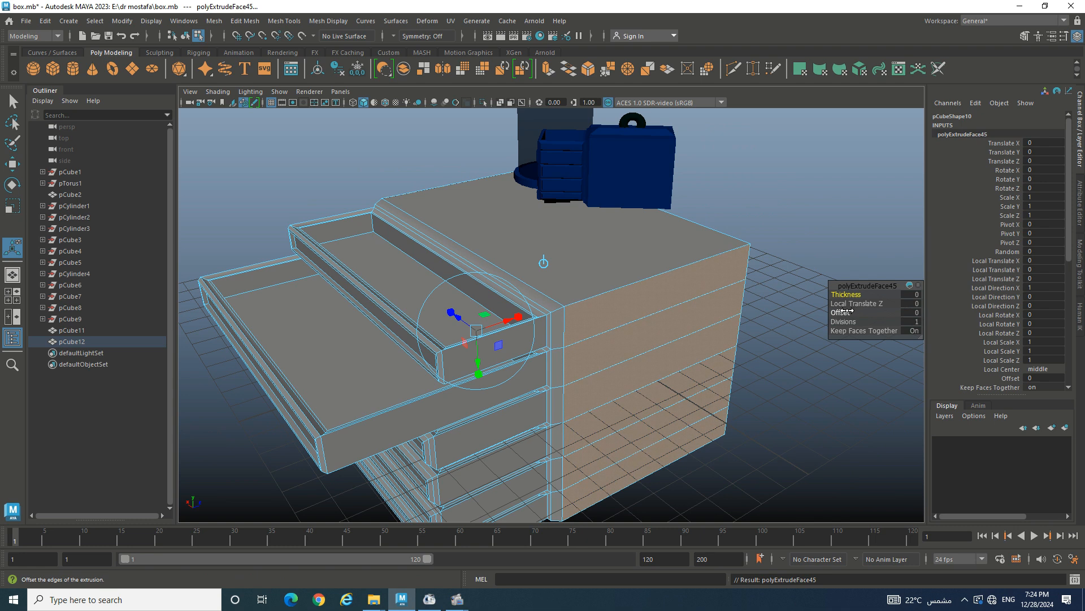
- Inset the side rows by offset 0.27, then extrude again with offset 0.08 and thickness -0.23
drag(846, 311, 863, 312)
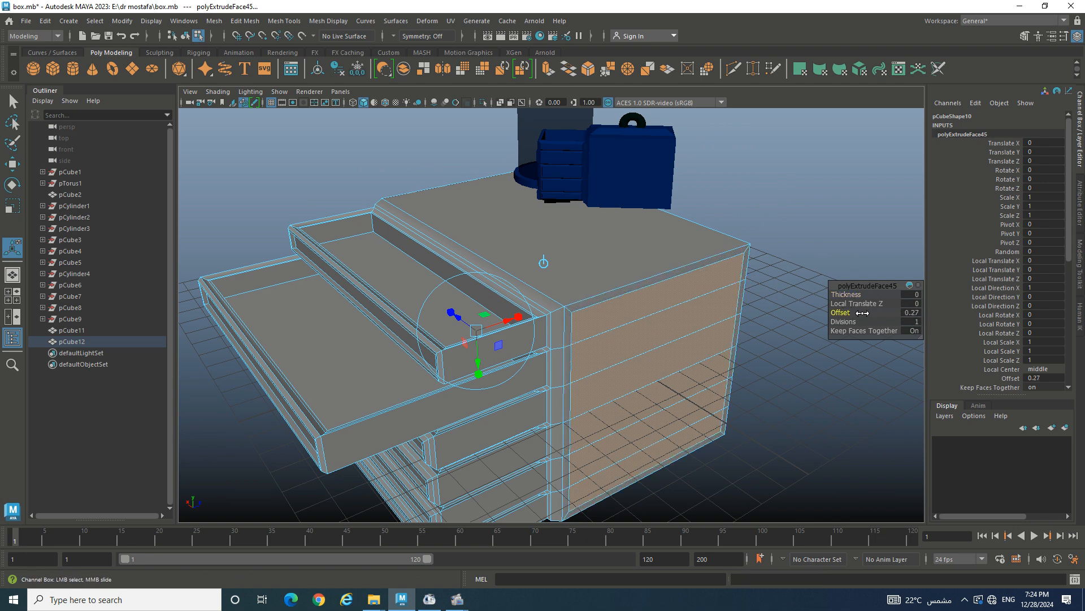
key(ctrl+e)
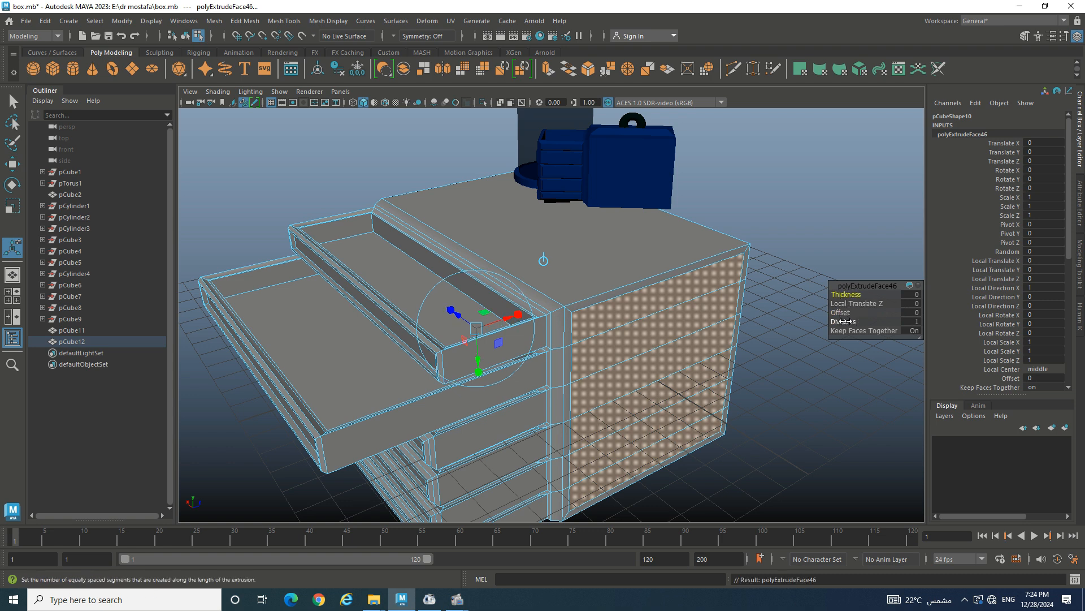
drag(846, 310, 851, 310)
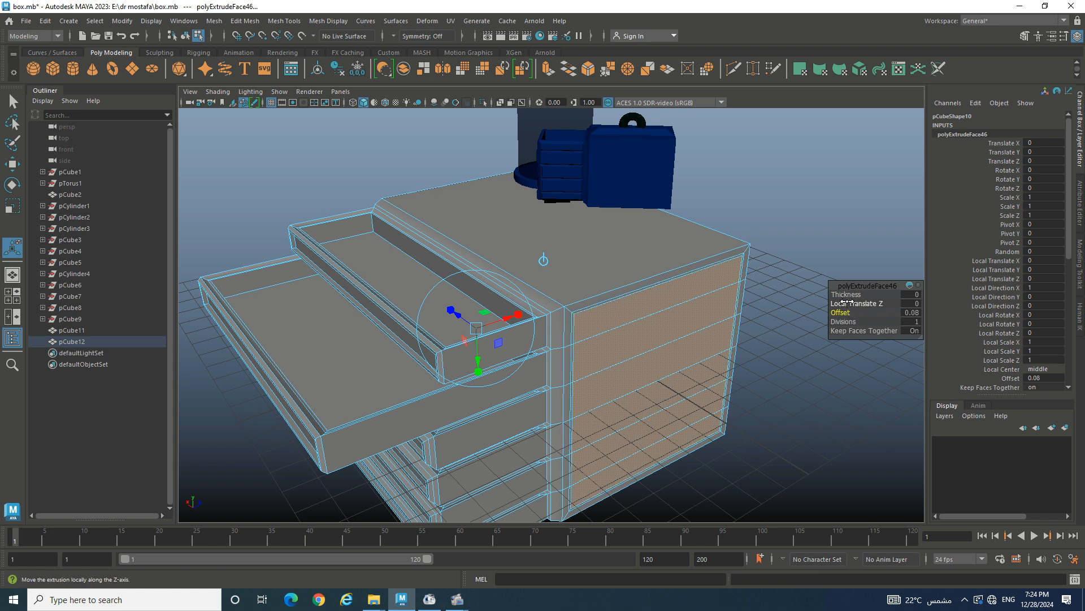
click(842, 294)
mouse_move(842, 295)
mouse_down()
mouse_move(822, 293)
mouse_move(835, 292)
mouse_up()
click(773, 266)
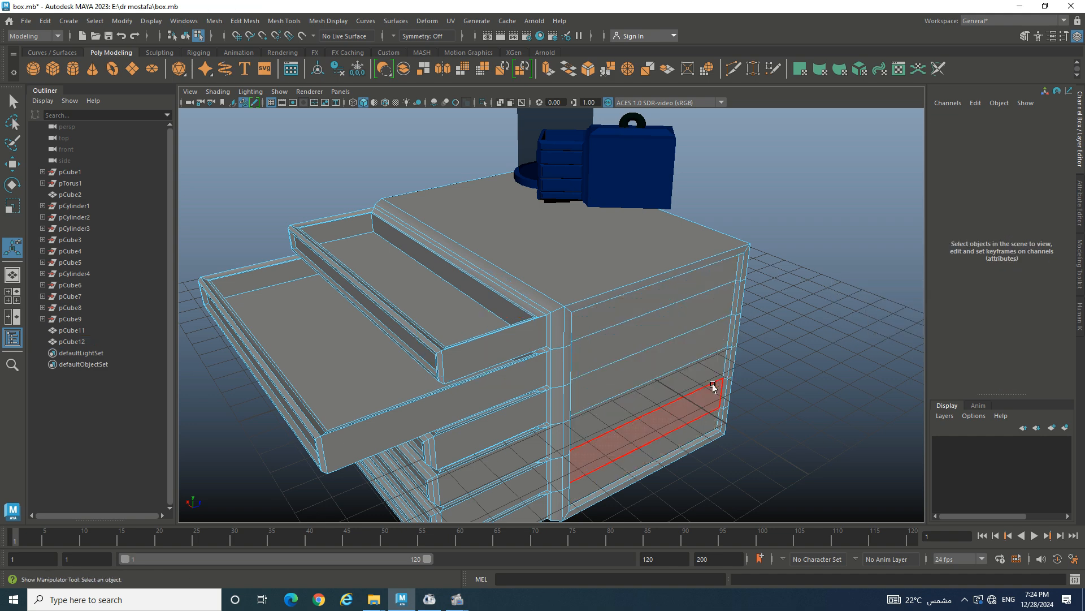
- Frame the drawer cabinet pCube12 and bring up its Assign New Material options
alt+drag(714, 383, 745, 407)
alt+right_drag(745, 407, 656, 382)
scroll(656, 382, up, 5)
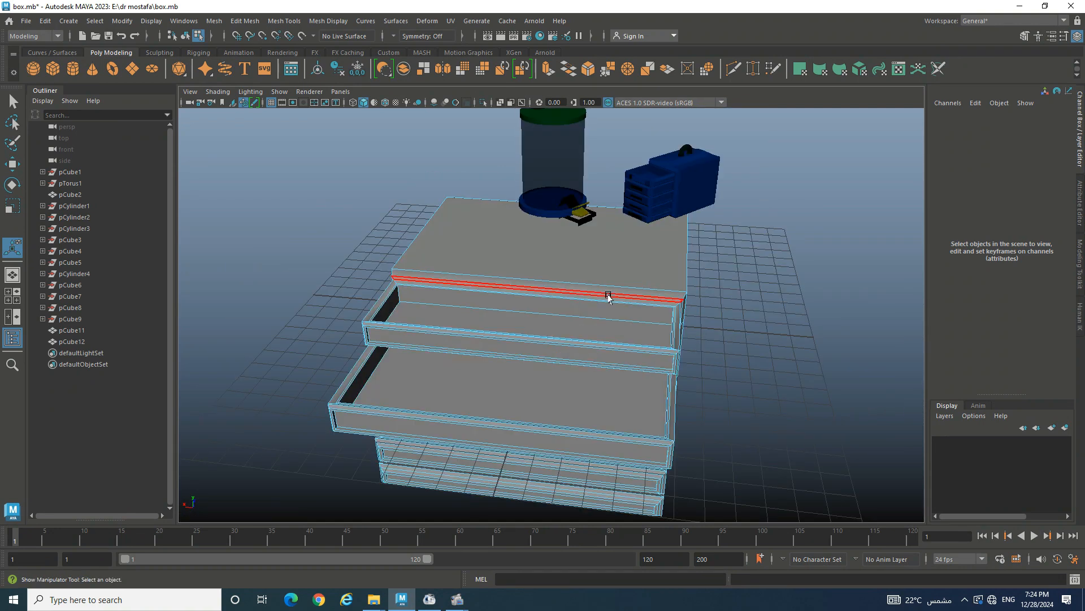
right_drag(610, 265, 677, 239)
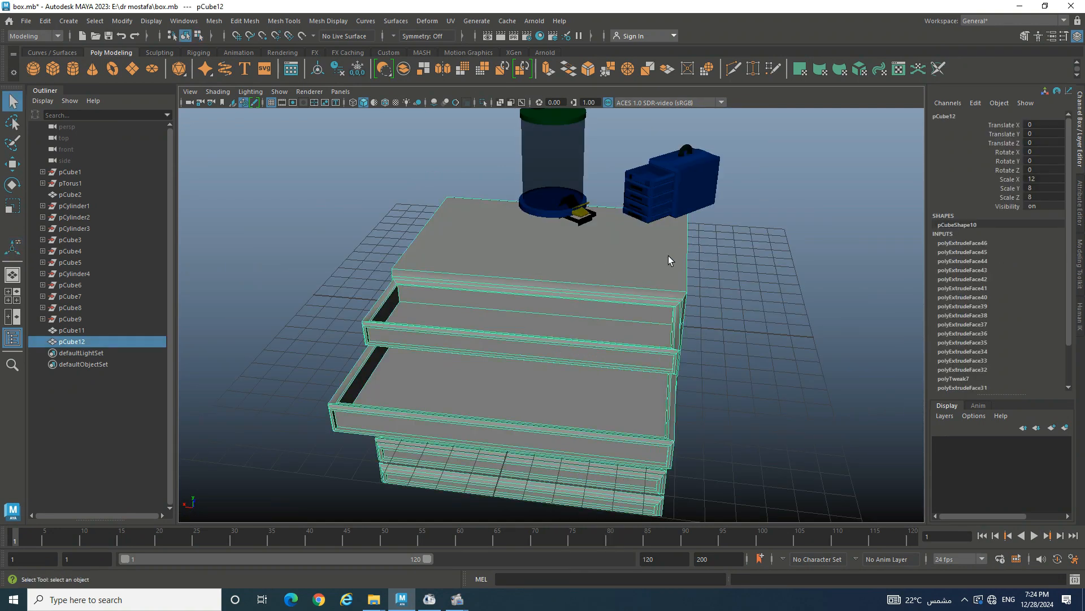
mouse_move(665, 294)
alt+mouse_down()
mouse_move(564, 277)
mouse_move(650, 289)
alt+mouse_up()
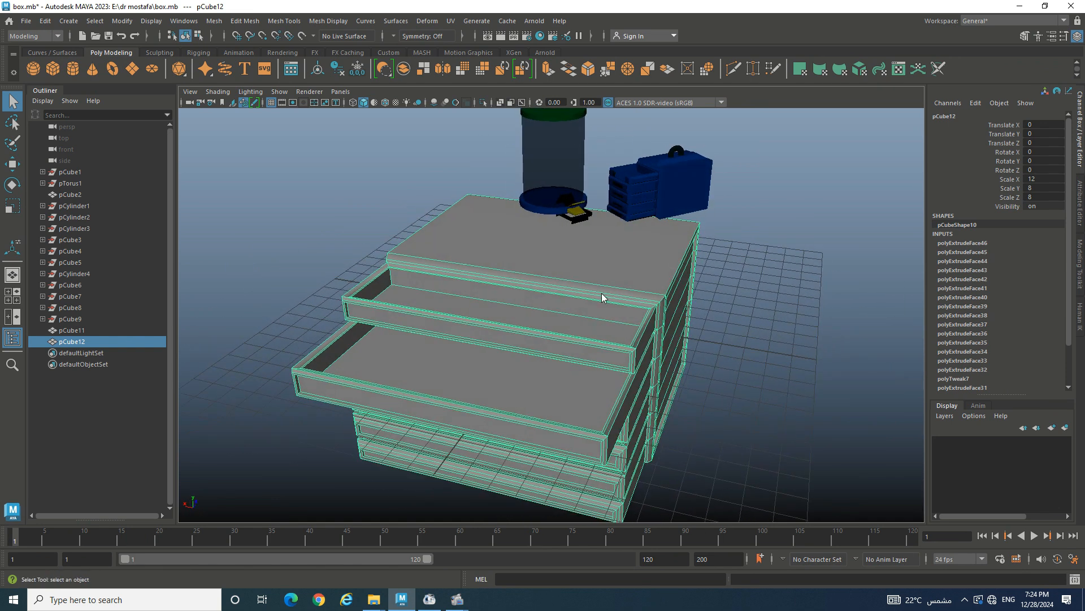
right_drag(602, 293, 598, 555)
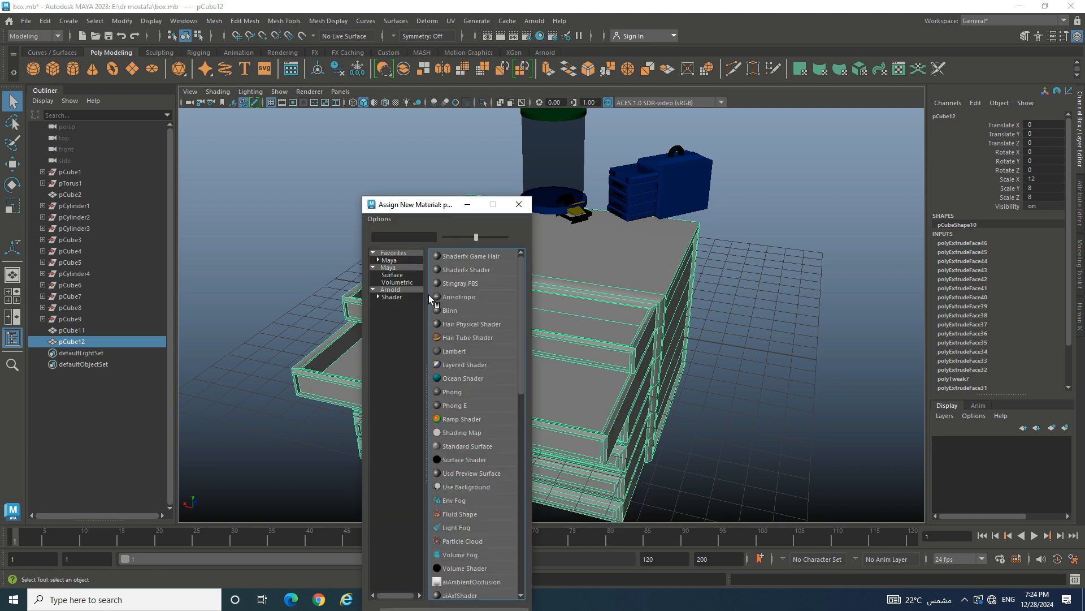
- Assign a new Arnold aiStandardSurface material to the drawer cabinet
click(402, 290)
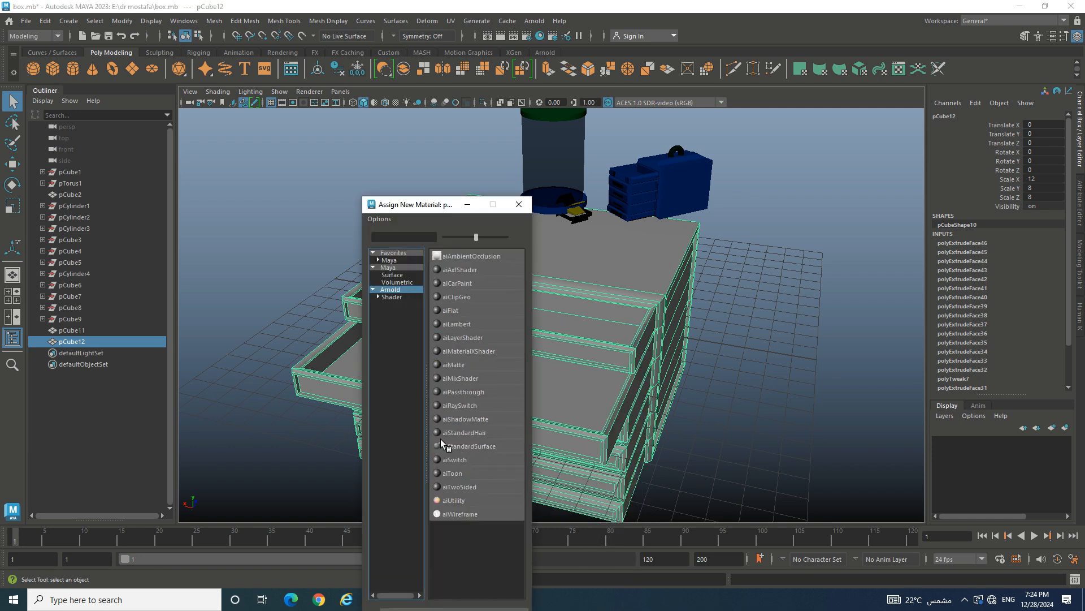
click(472, 446)
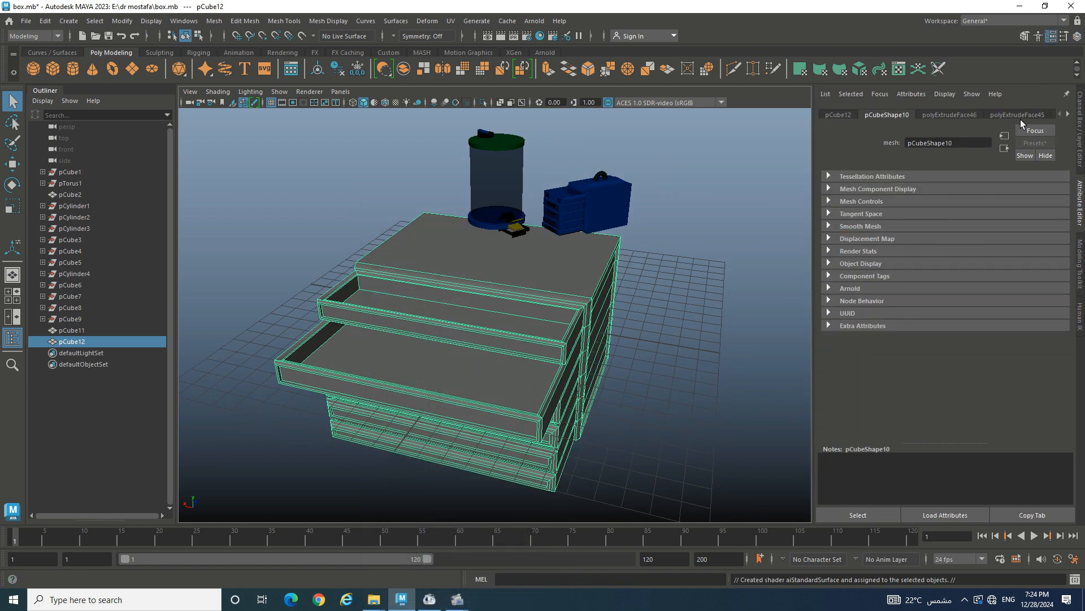
scroll(953, 114, down, 9)
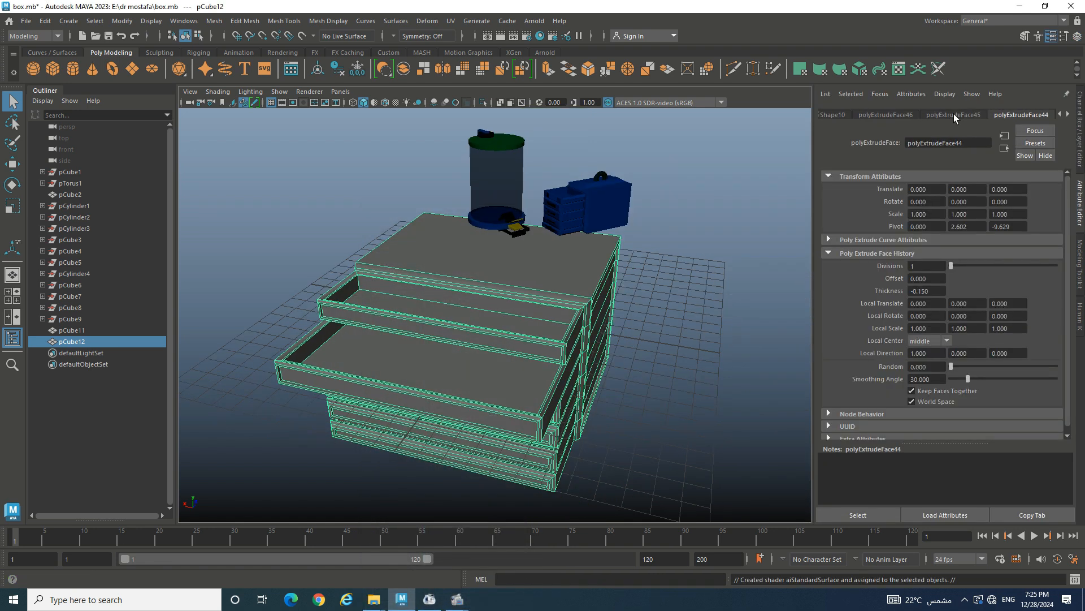
scroll(954, 113, down, 12)
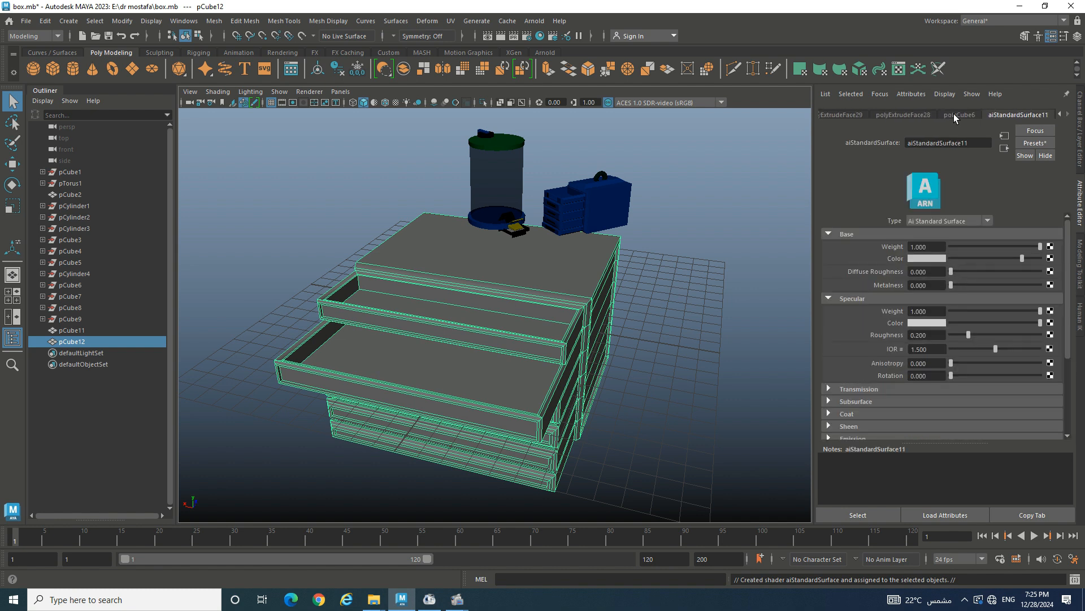
- Try the Thin_Plastic preset on aiStandardSurface11, undo it, and browse the preset list again
click(1028, 144)
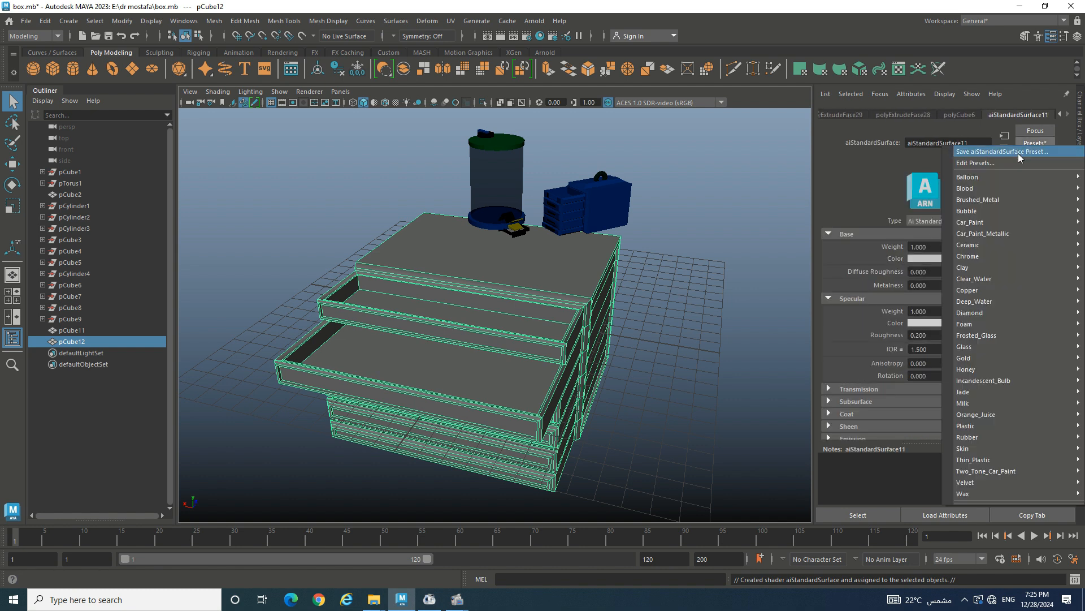
mouse_move(1009, 349)
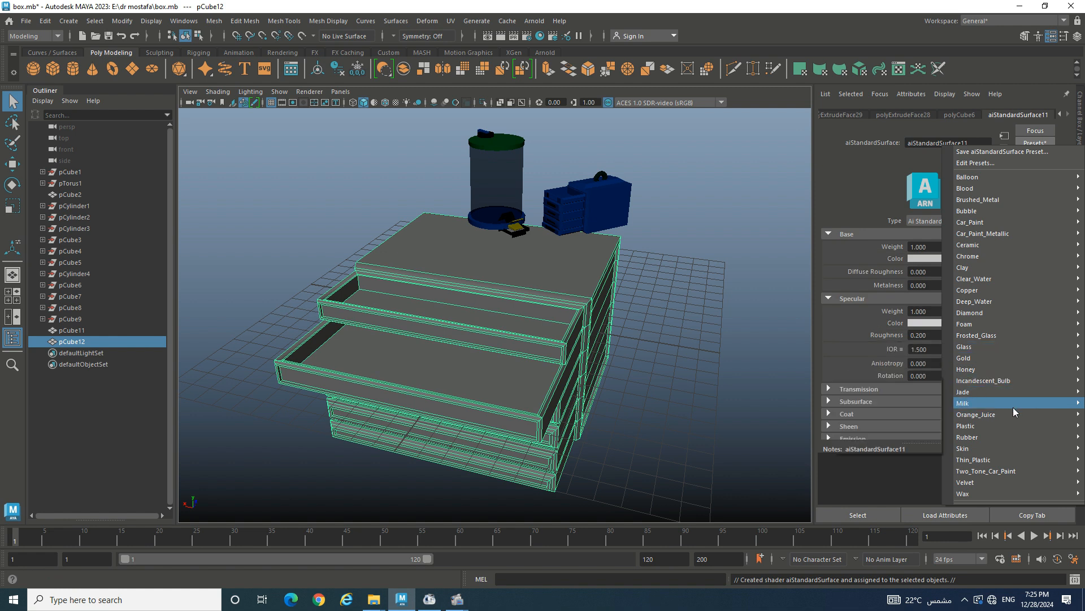
mouse_move(1019, 436)
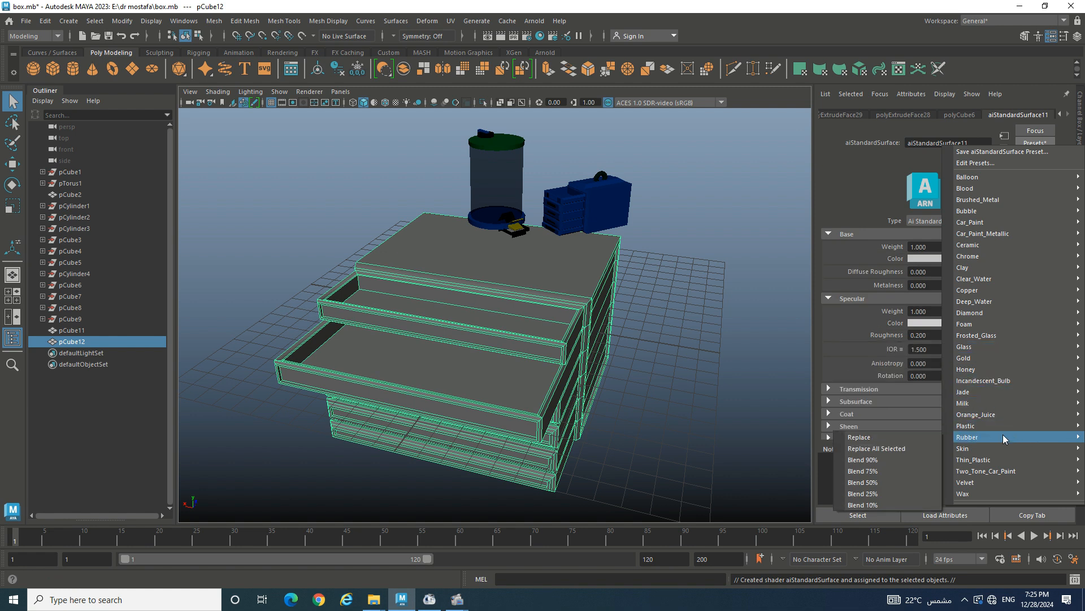
mouse_move(1012, 458)
click(905, 460)
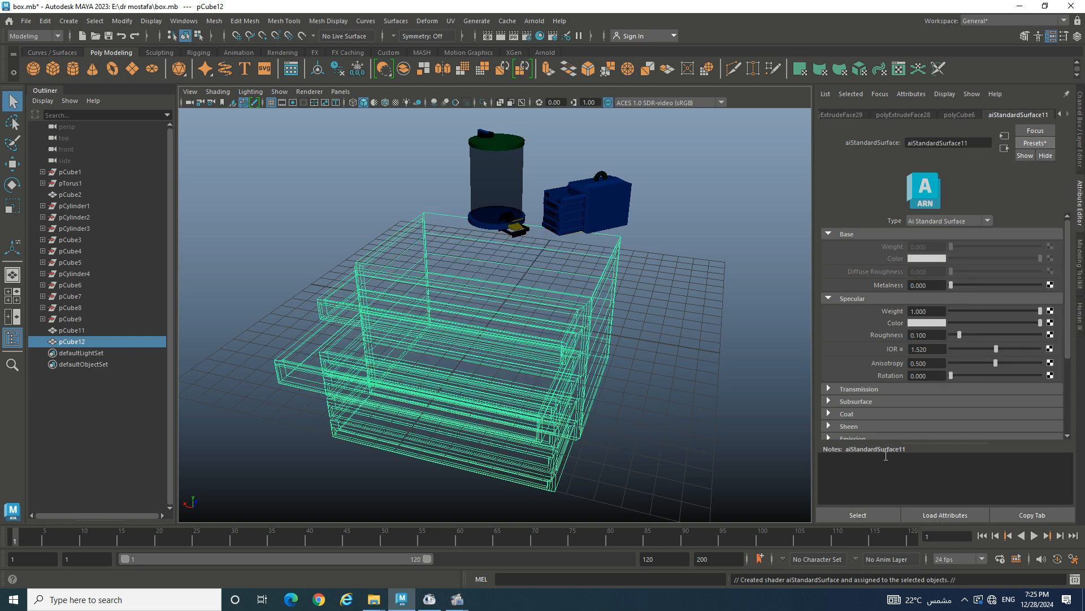
key(ctrl+z)
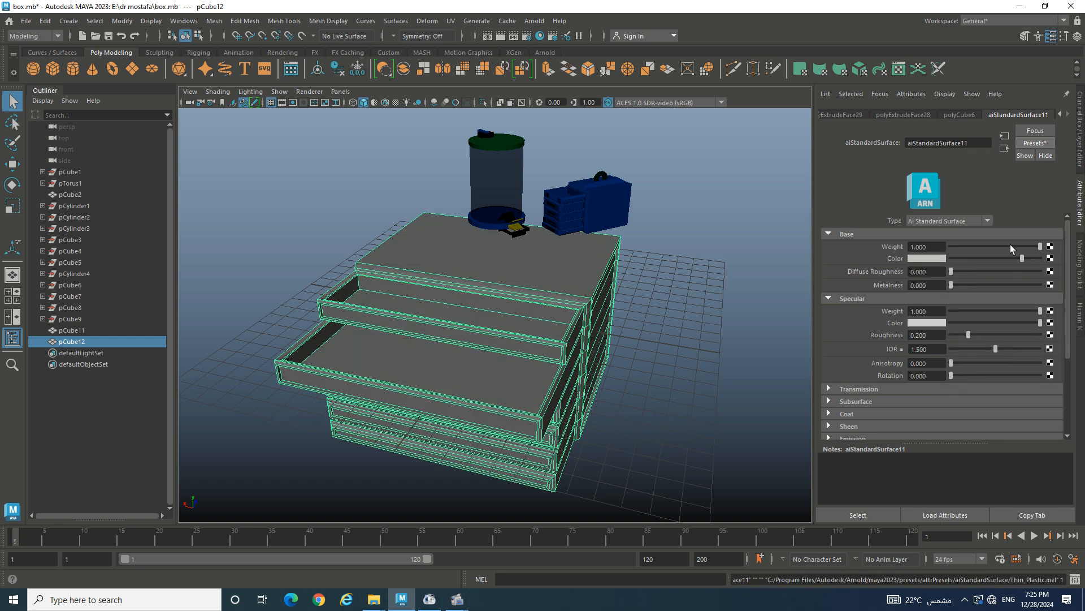
click(1049, 142)
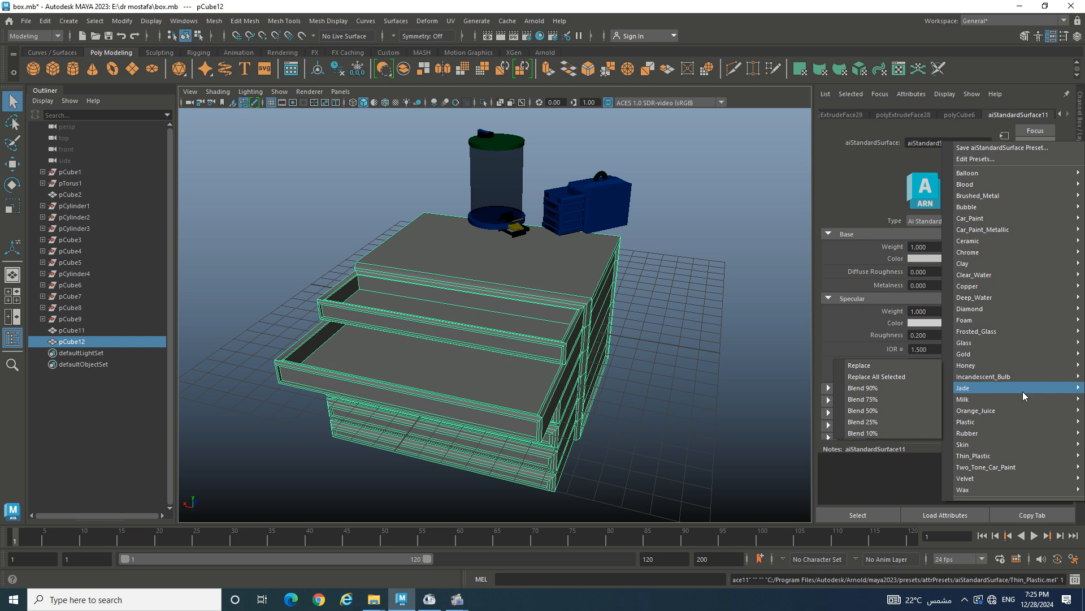
mouse_move(988, 487)
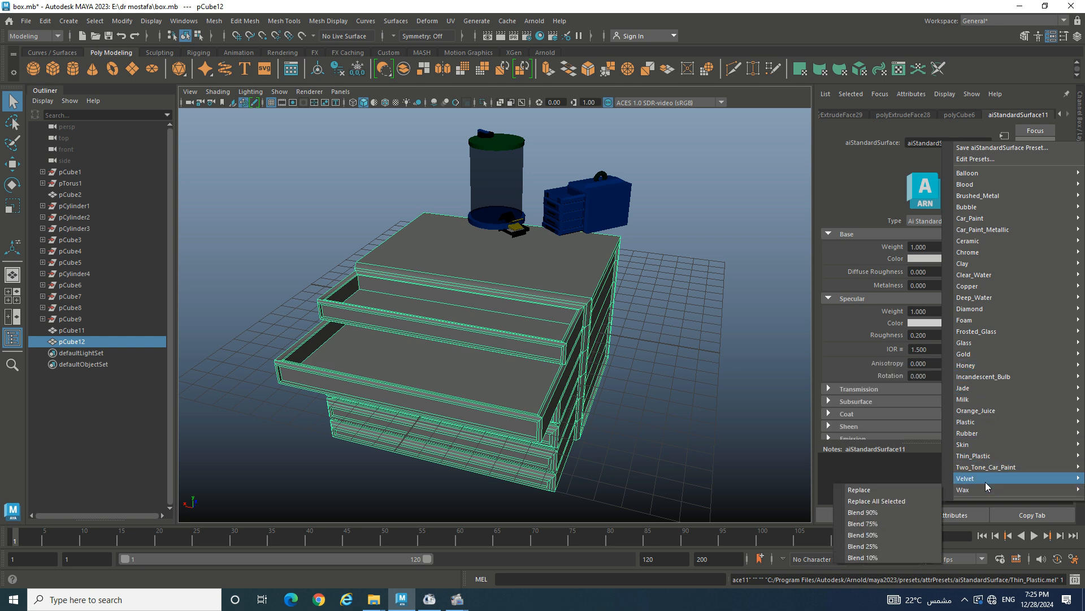
mouse_move(996, 438)
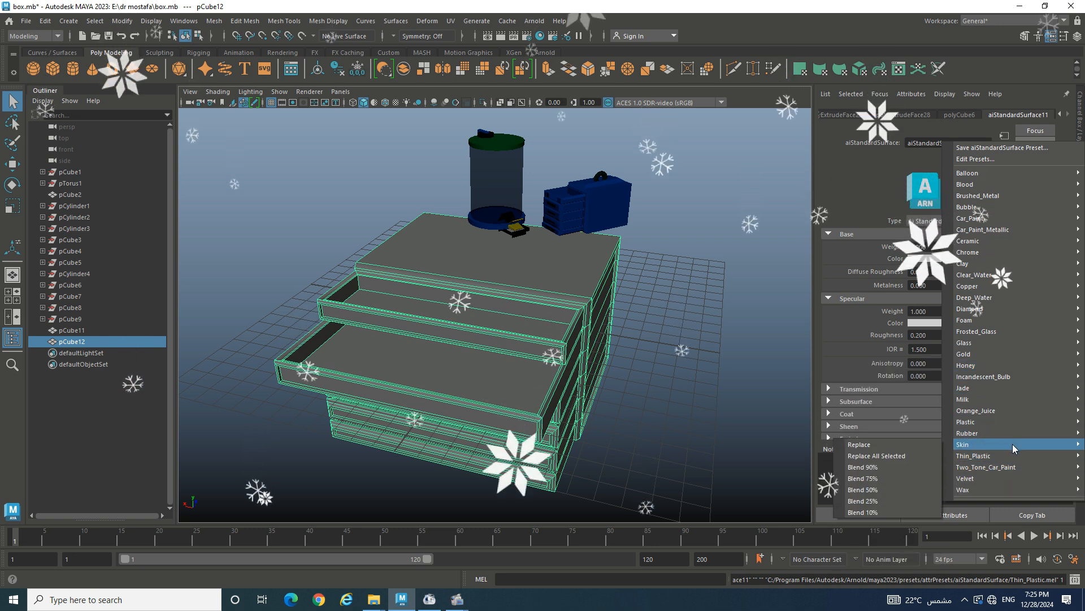
- Replace the shader with the Two_Tone_Car_Paint preset and recolour its base a bright green
mouse_move(1025, 469)
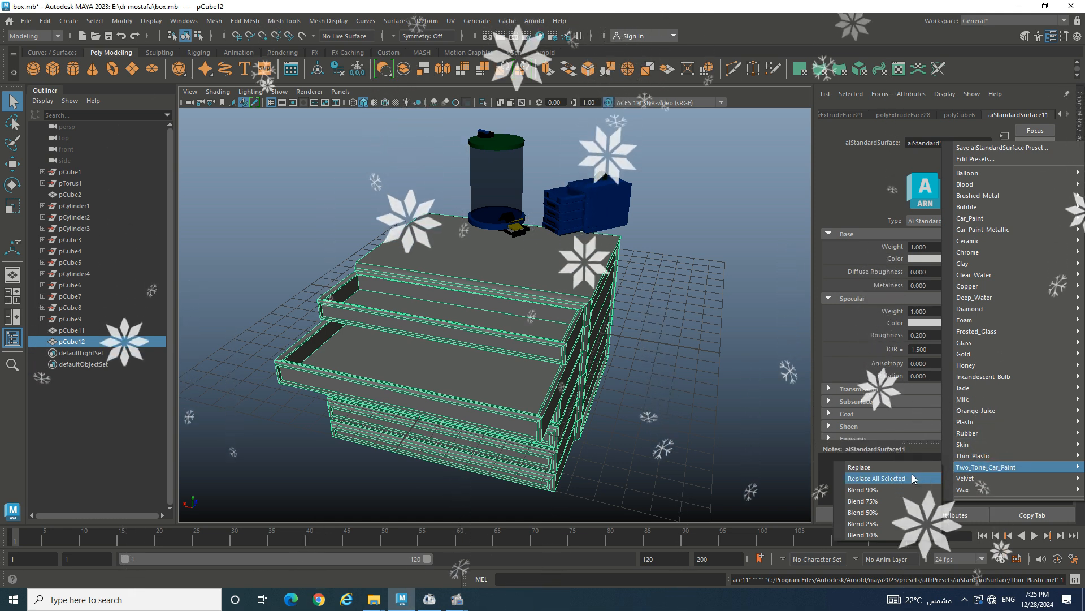
click(898, 467)
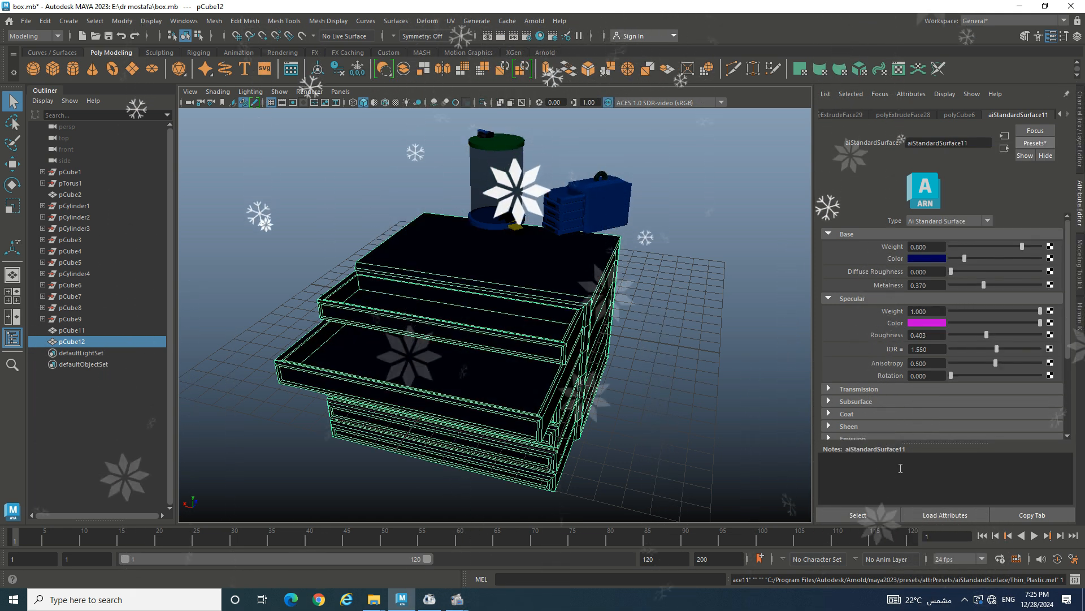
click(921, 259)
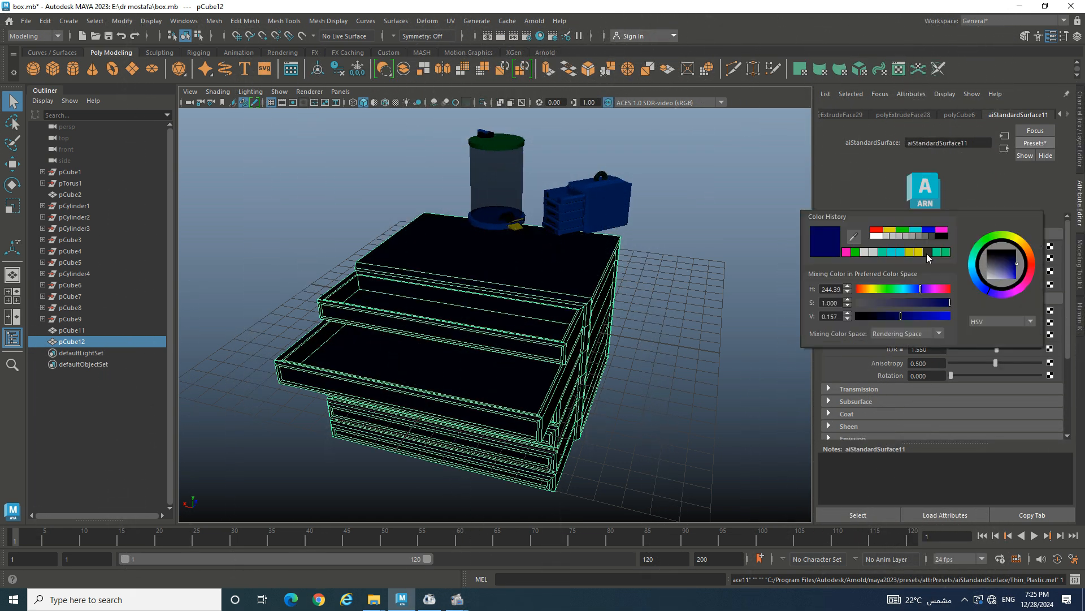
click(896, 290)
click(944, 318)
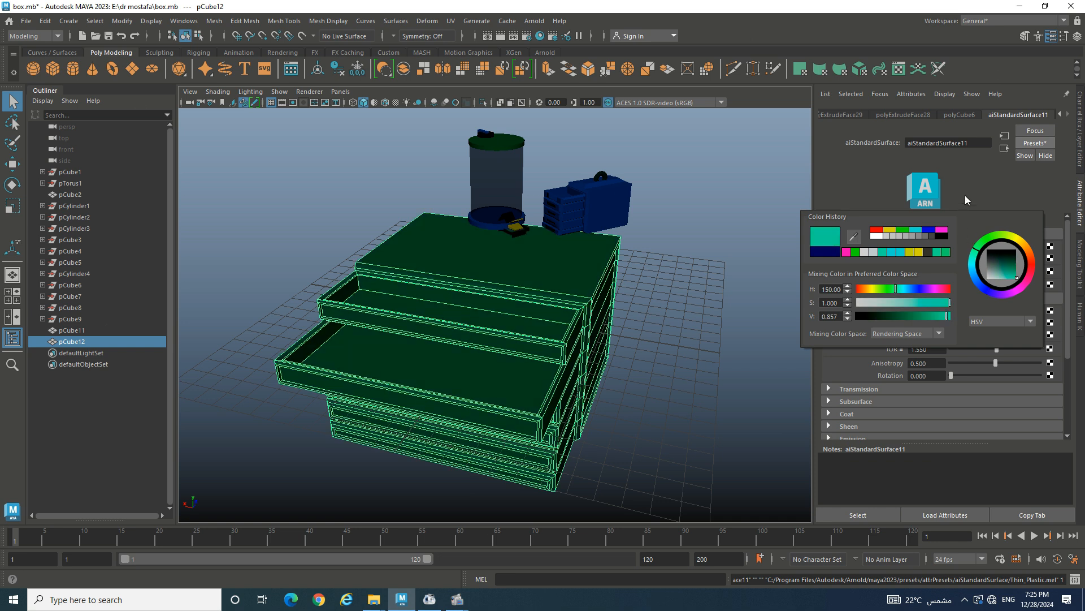
- Change the specular colour from magenta to teal and deselect to view the green cabinet
click(935, 323)
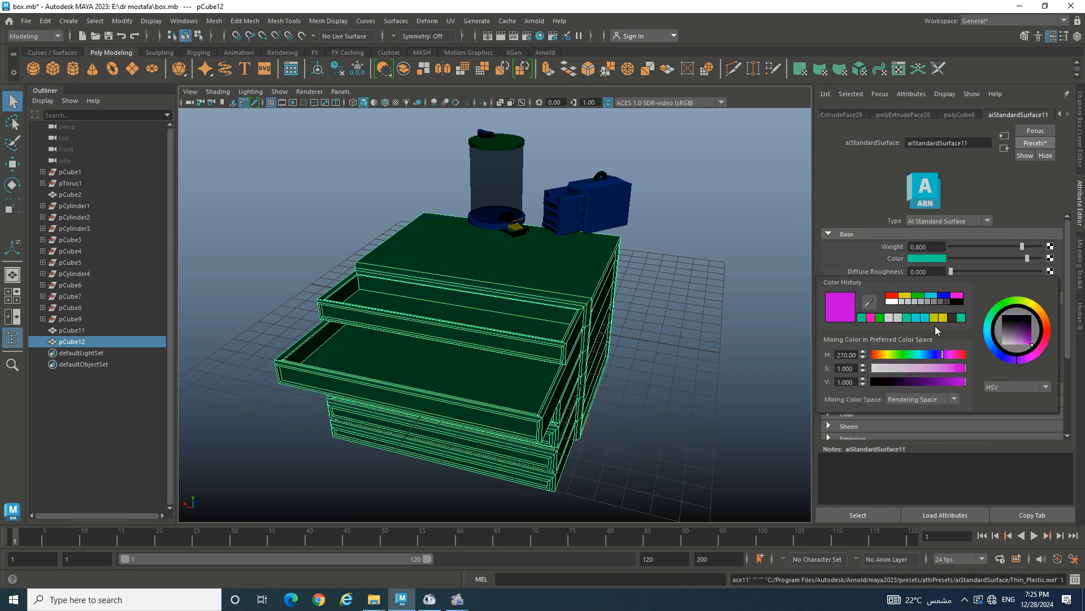
click(908, 317)
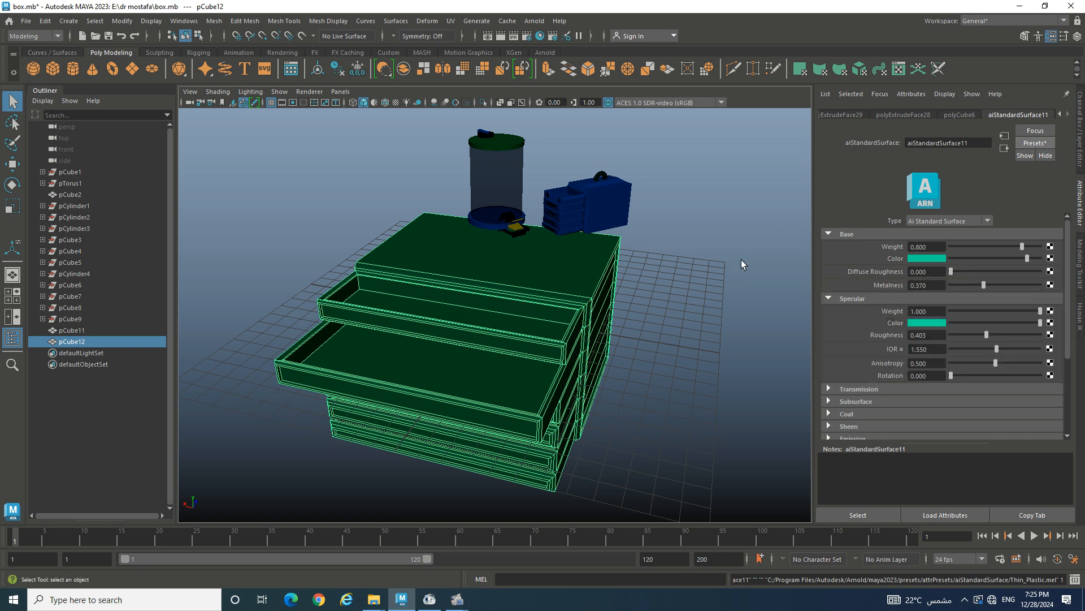
alt+drag(741, 259, 785, 256)
click(765, 213)
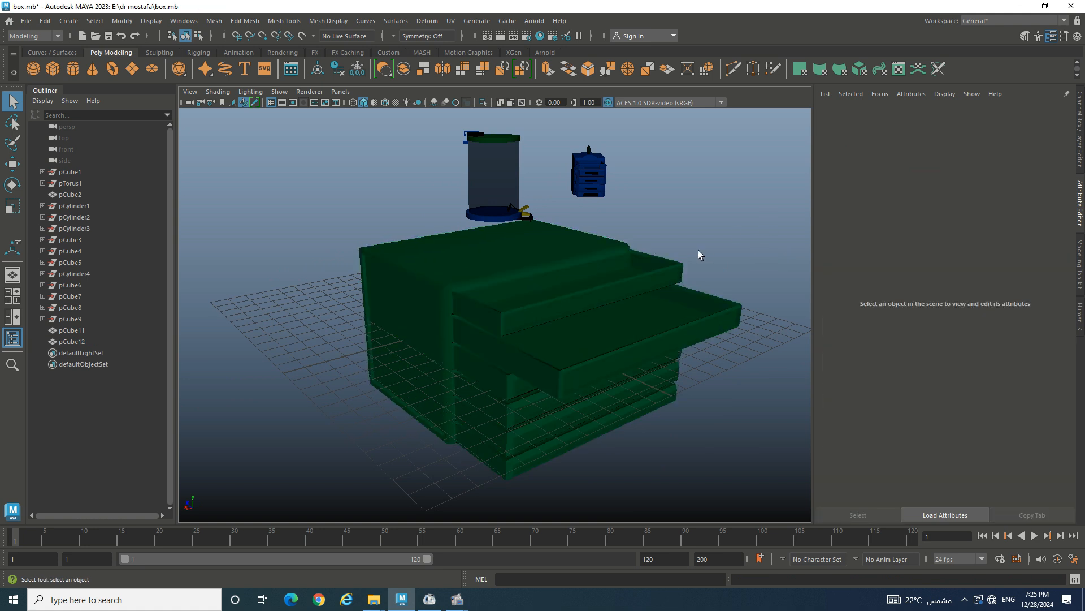
alt+drag(700, 253, 606, 258)
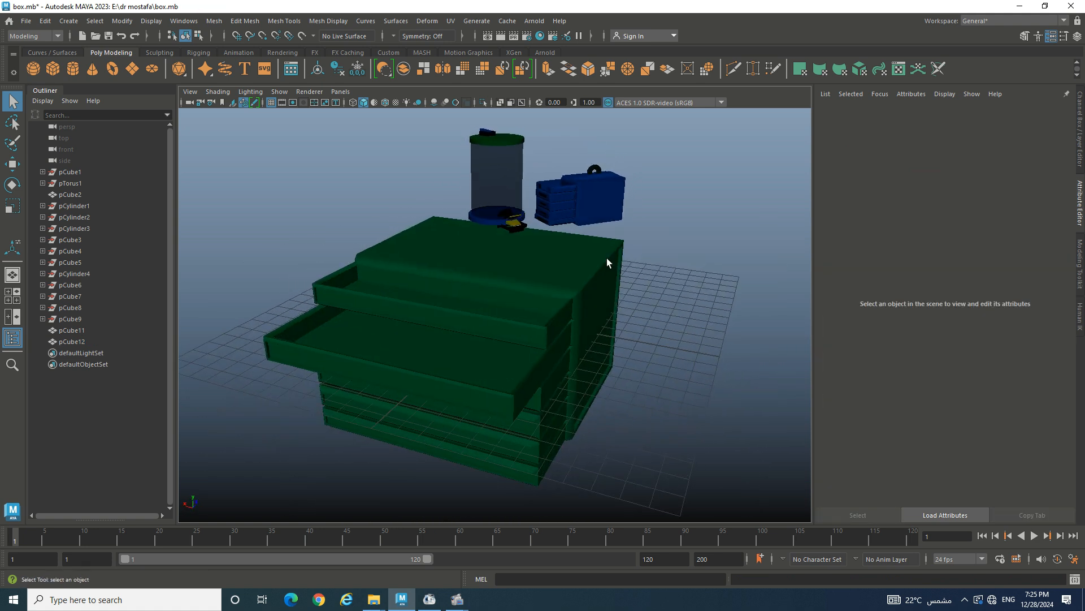
- Create a polygon cylinder in front of the drawers and set its Rotate Z to 90
click(73, 69)
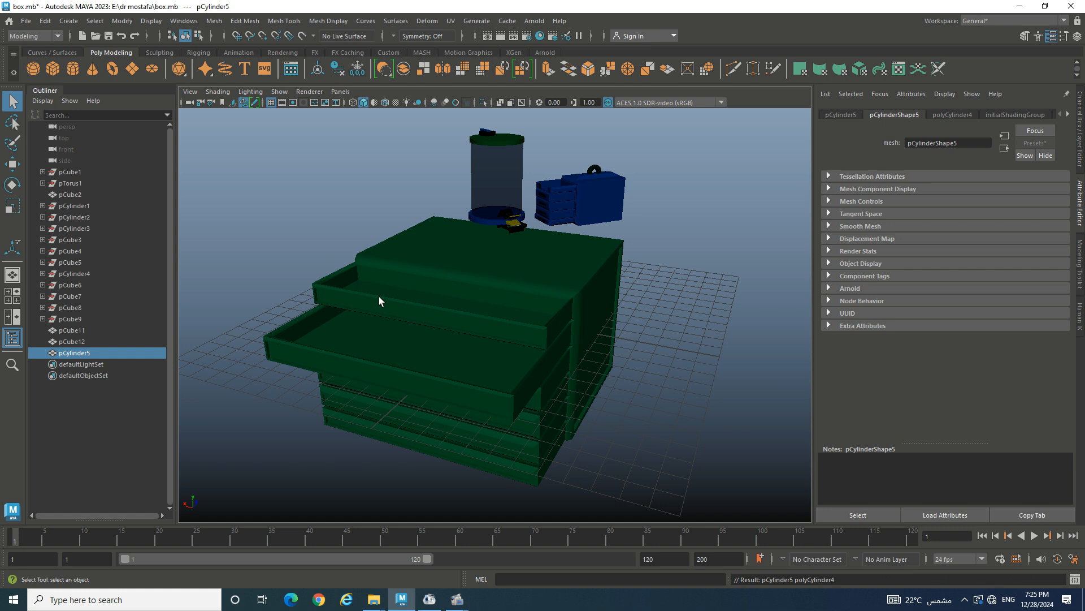
key(w)
scroll(400, 292, down, 4)
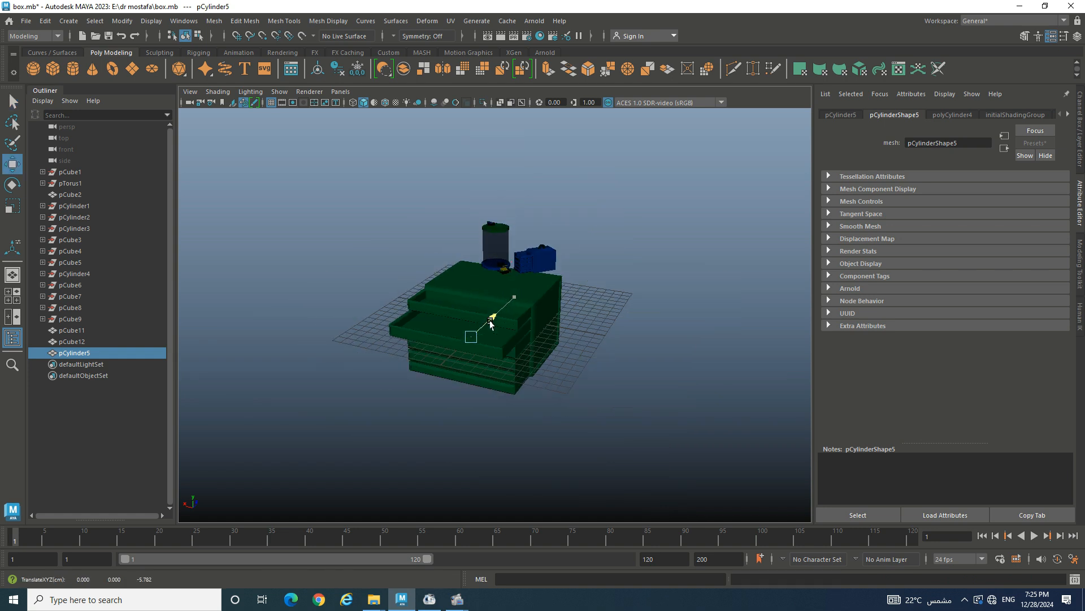
drag(496, 314, 434, 370)
key(e)
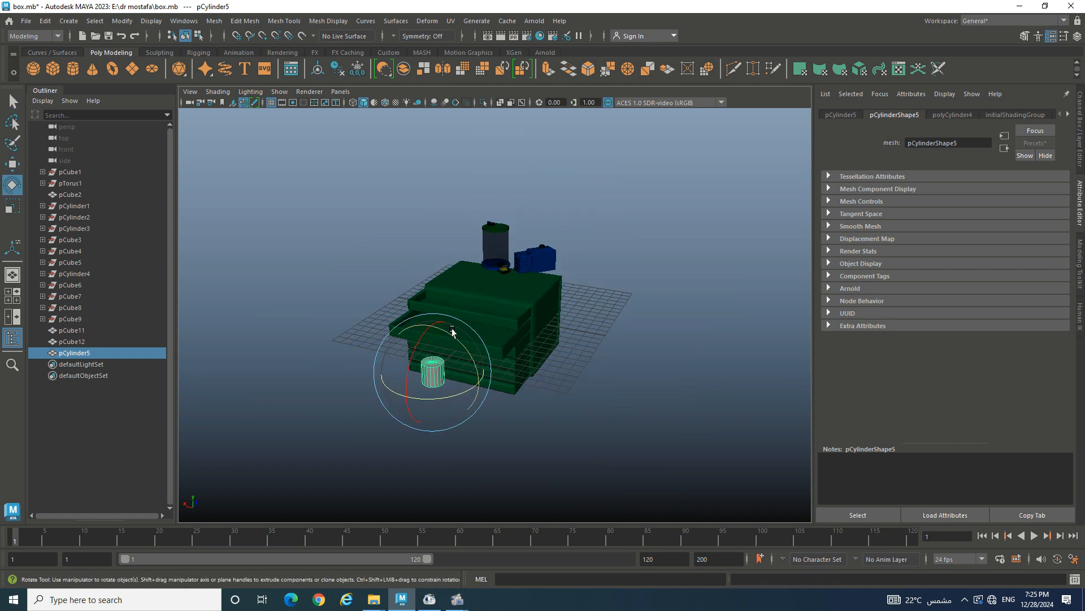
drag(452, 334, 492, 396)
click(1075, 123)
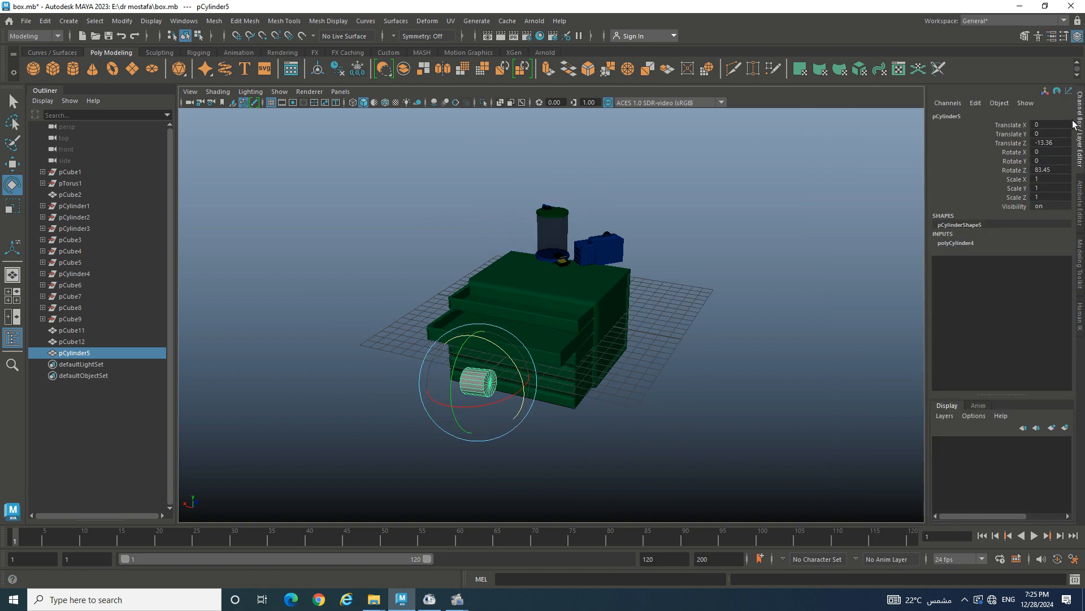
double_click(1049, 170)
key(Return)
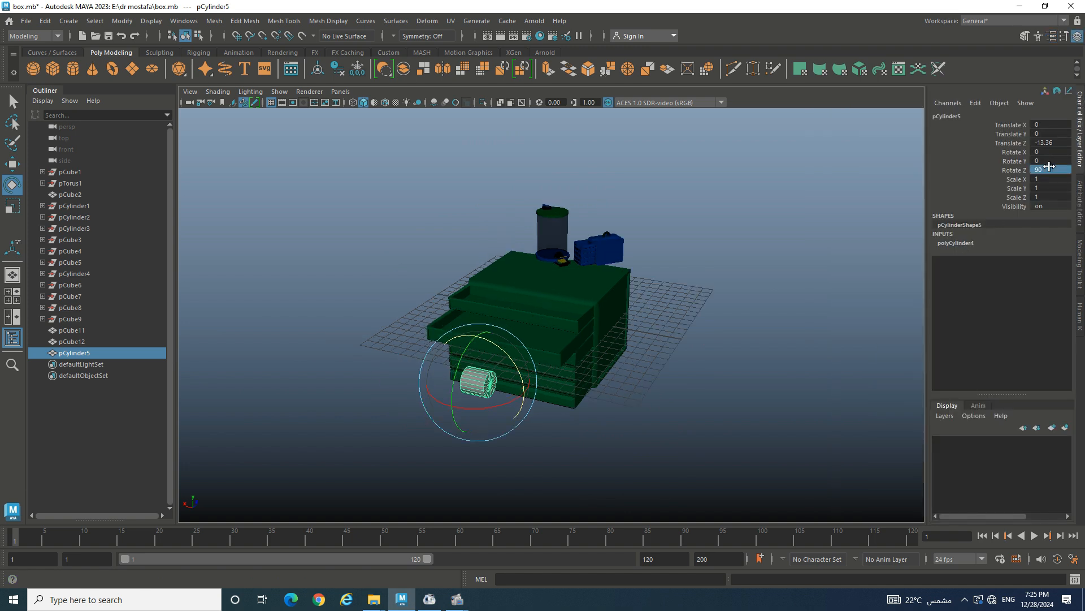
- Scale the cylinder into a thin, long rod about 0.044 by 3.22
key(r)
drag(504, 387, 649, 419)
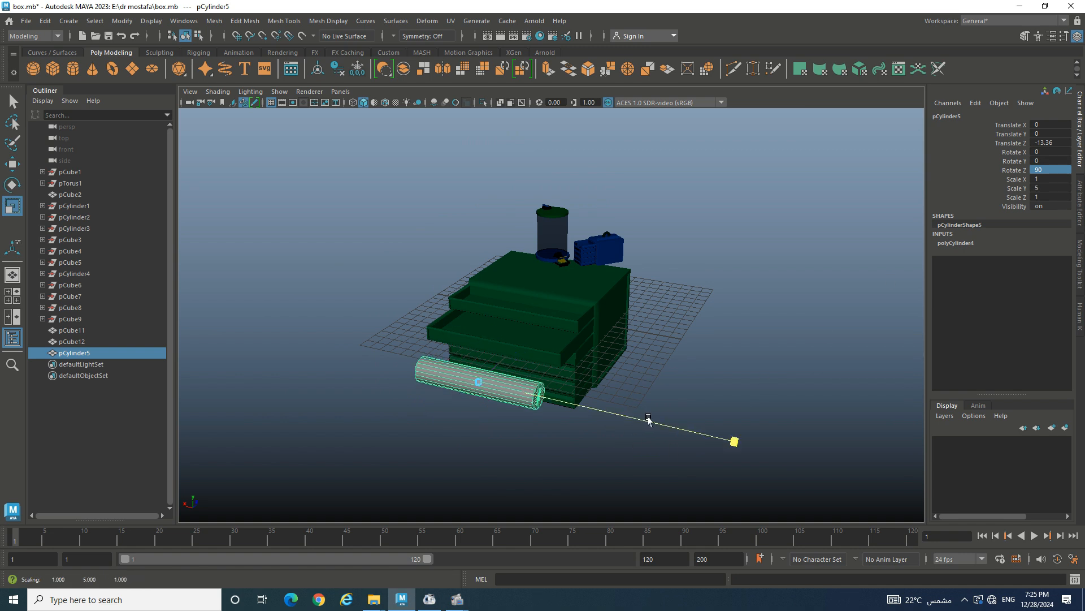
drag(480, 384, 410, 387)
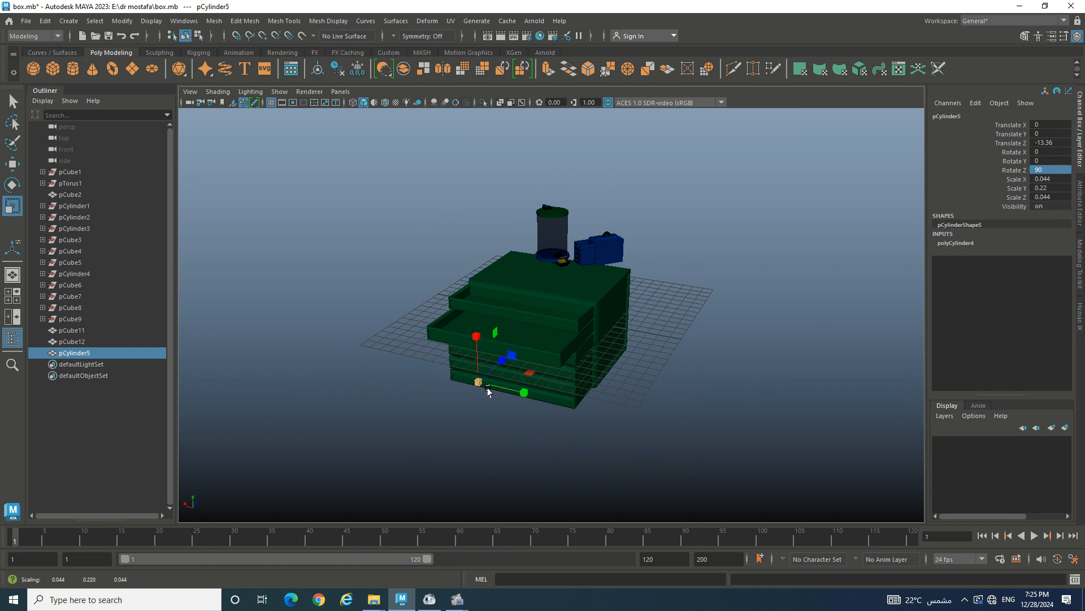
drag(524, 392, 601, 409)
scroll(509, 402, up, 4)
- Enlarge the rod and move it up to a higher drawer
scroll(508, 405, up, 6)
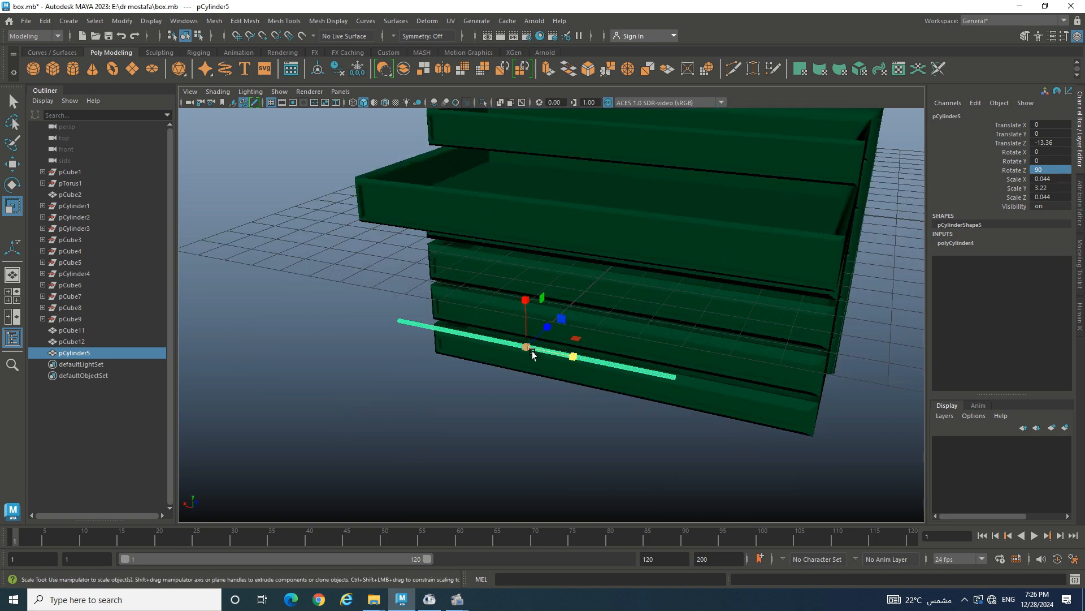
drag(532, 355, 554, 357)
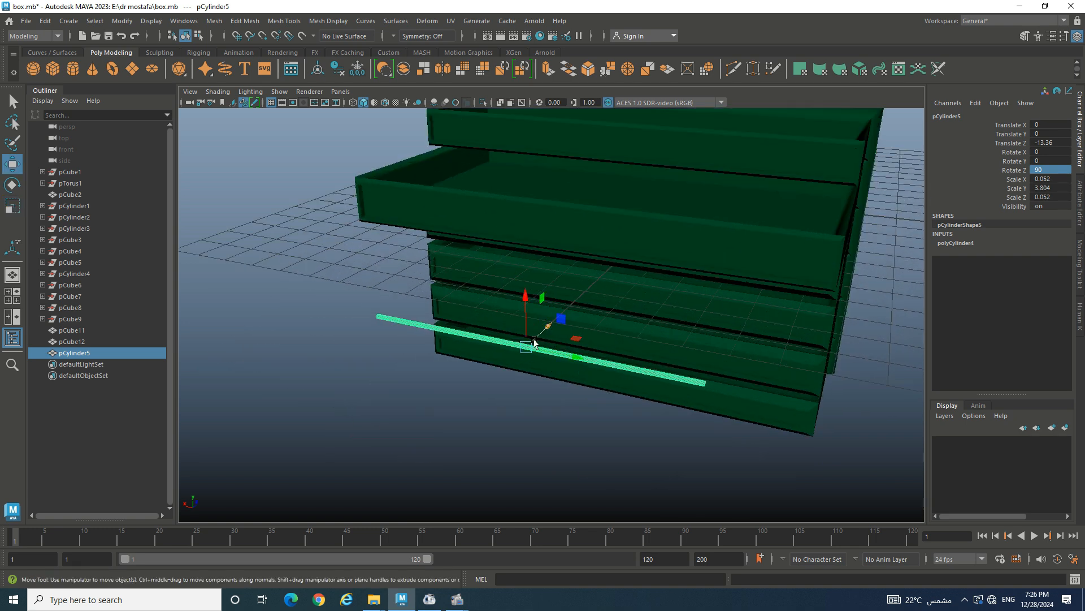
drag(521, 313, 646, 315)
scroll(617, 311, up, 4)
key(r)
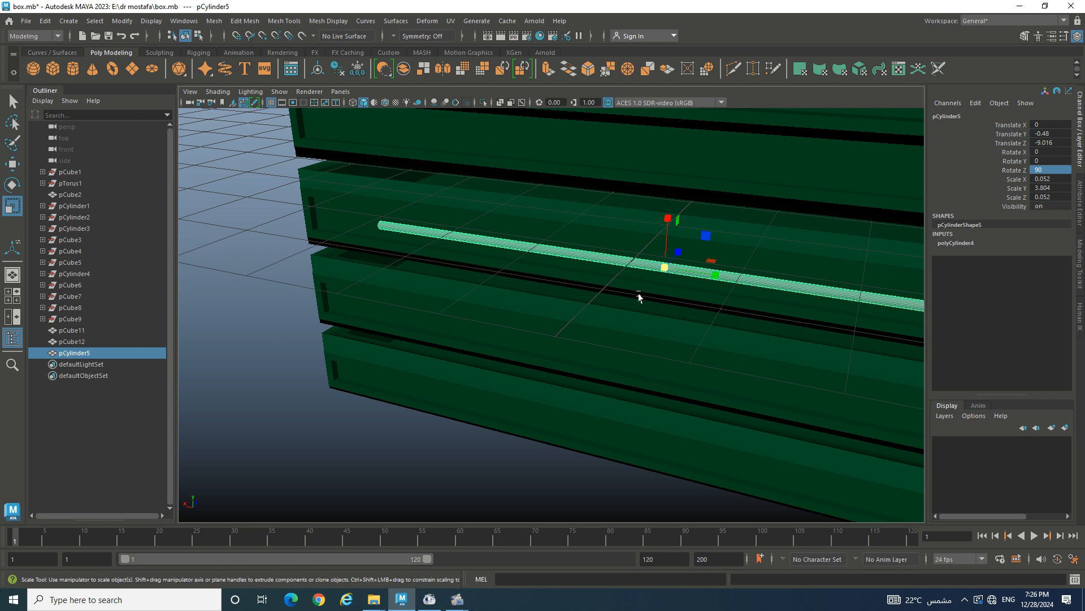
drag(659, 271, 734, 284)
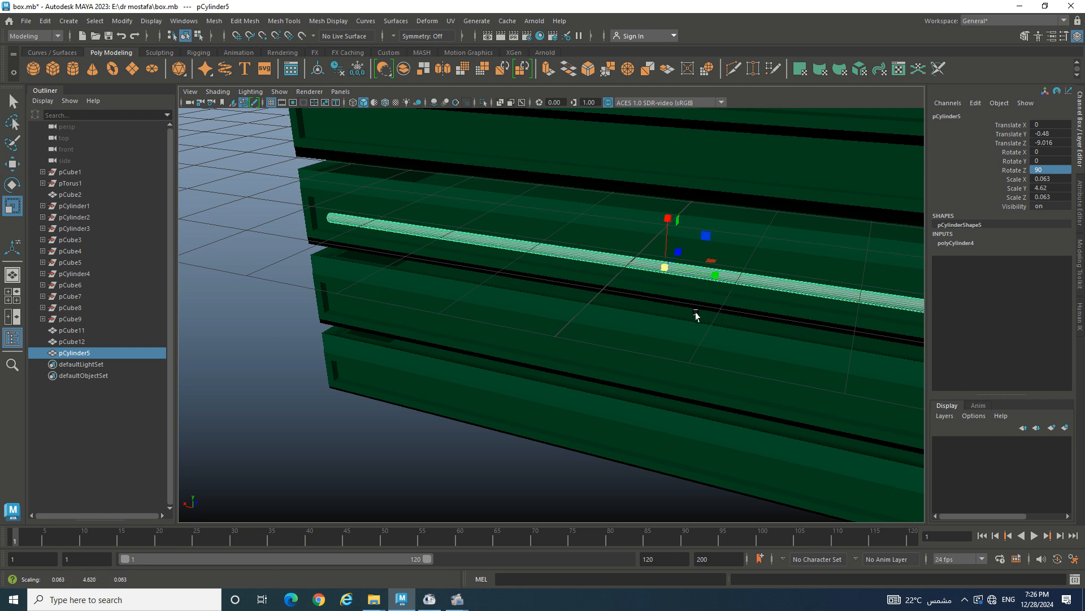
- Rescale the rod thinner and longer, toward 0.116 by 3.027
alt+drag(696, 314, 478, 260)
scroll(727, 310, down, 5)
scroll(625, 296, up, 3)
alt+drag(667, 280, 751, 286)
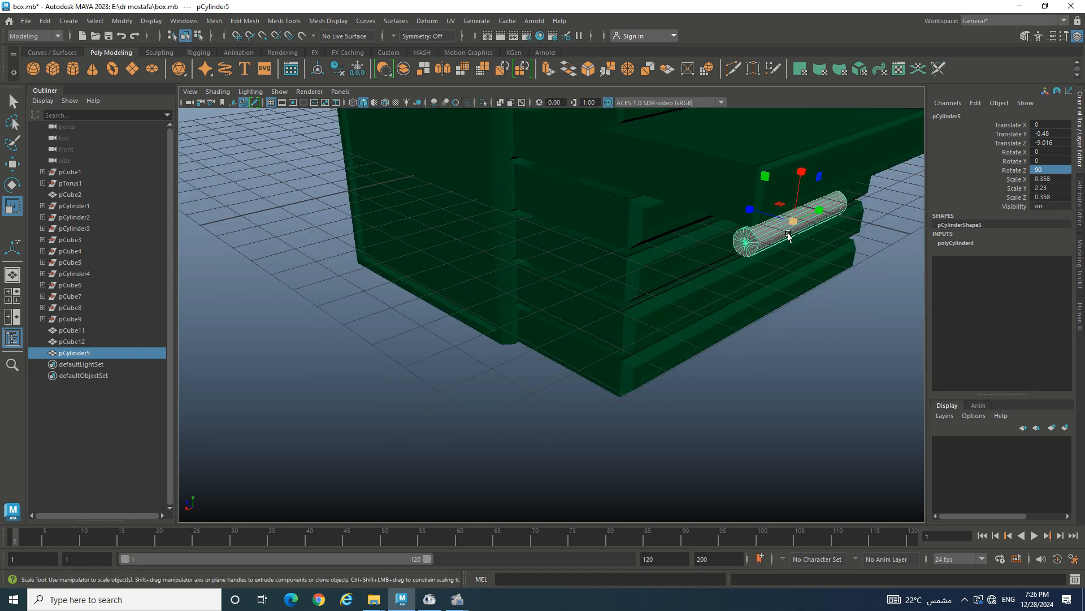
drag(792, 228, 737, 243)
drag(729, 298, 790, 283)
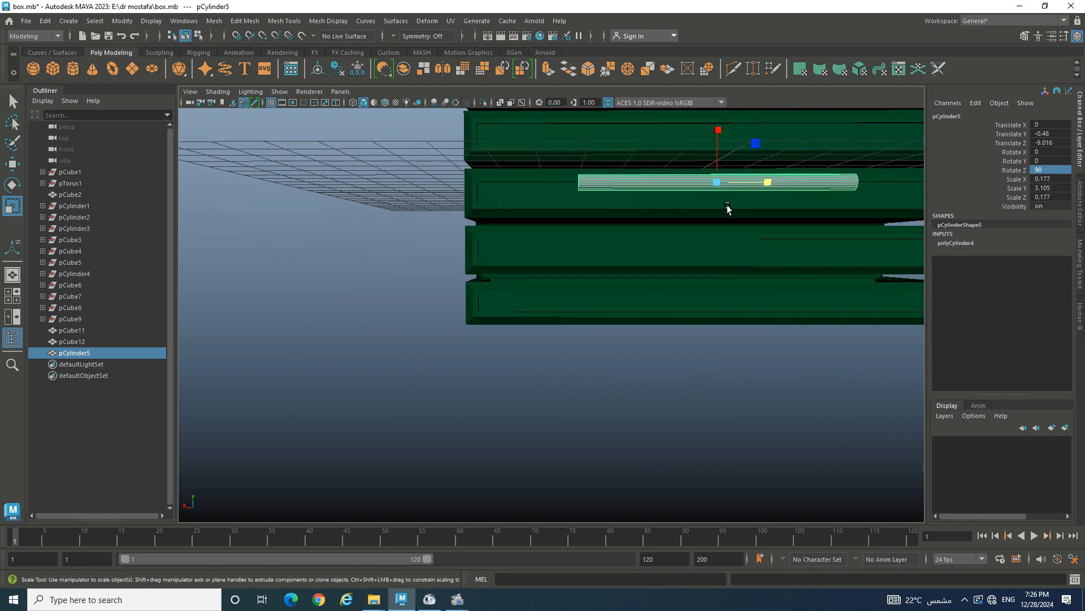
drag(718, 192, 671, 185)
- Seat the rod against the drawer front as a handle (Translate Y -0.58, Z -8.804)
alt+drag(761, 218, 580, 249)
scroll(826, 242, up, 5)
scroll(580, 249, up, 4)
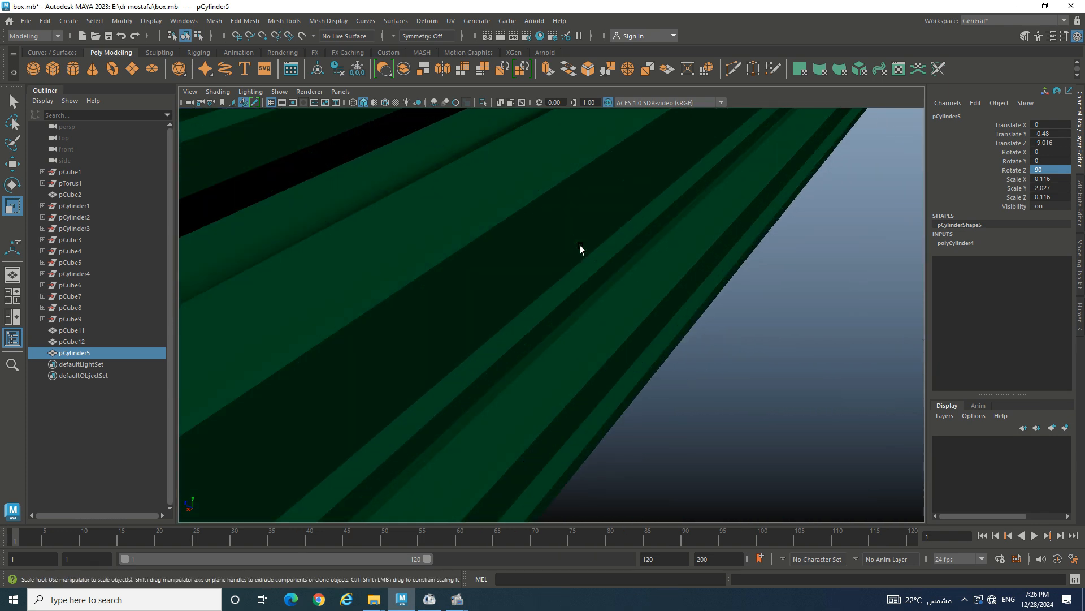
alt+middle_drag(641, 241, 641, 277)
alt+drag(641, 277, 676, 232)
key(w)
key(f)
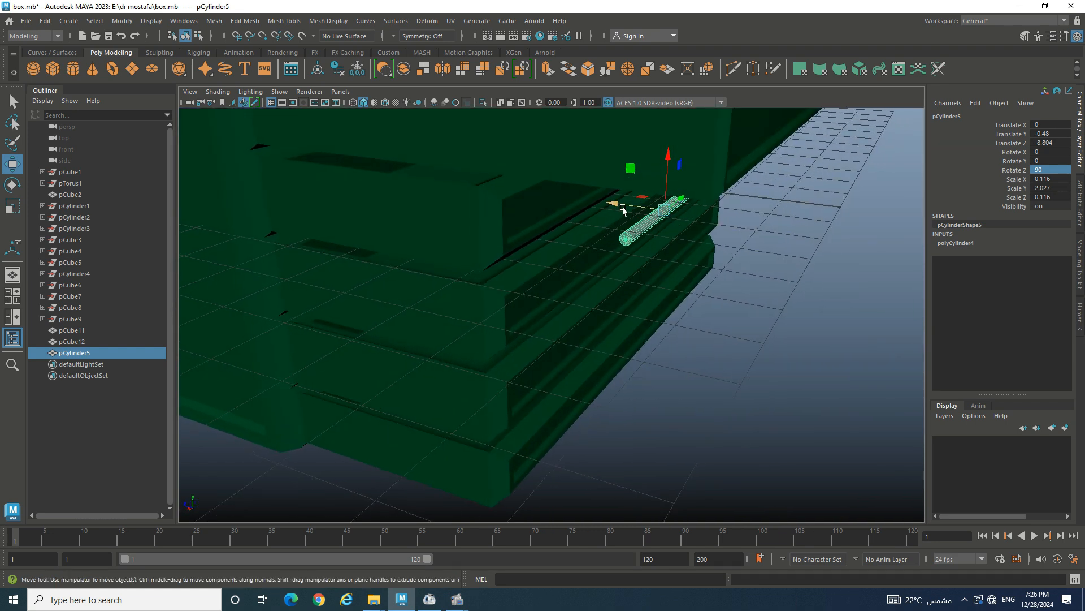
drag(663, 176, 645, 266)
- Lengthen the rod to span the drawer and give it a new aiStandardSurface material
key(r)
right_drag(691, 265, 691, 277)
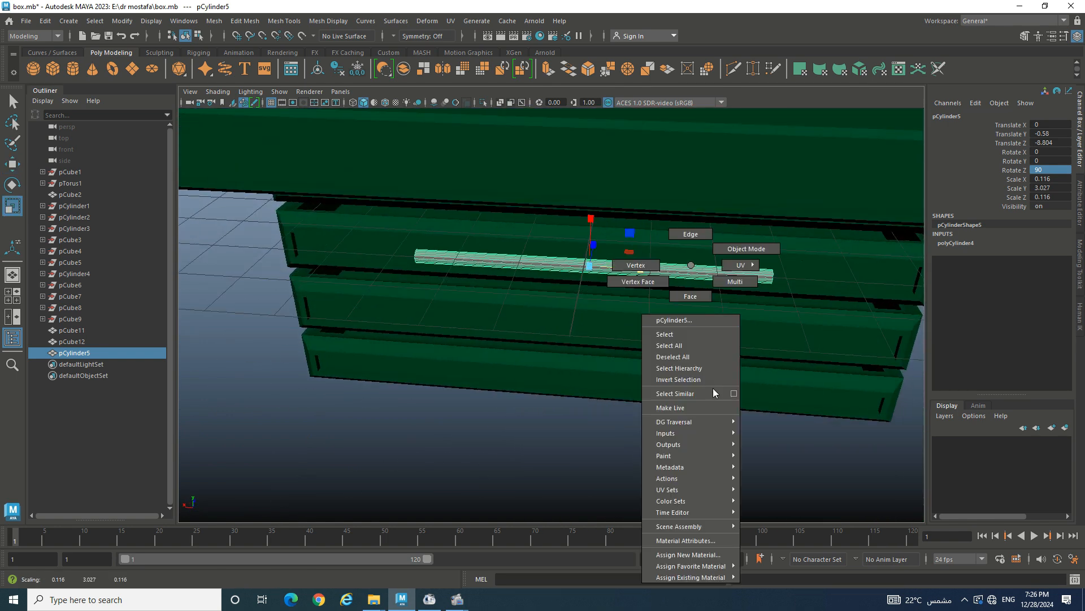
click(707, 554)
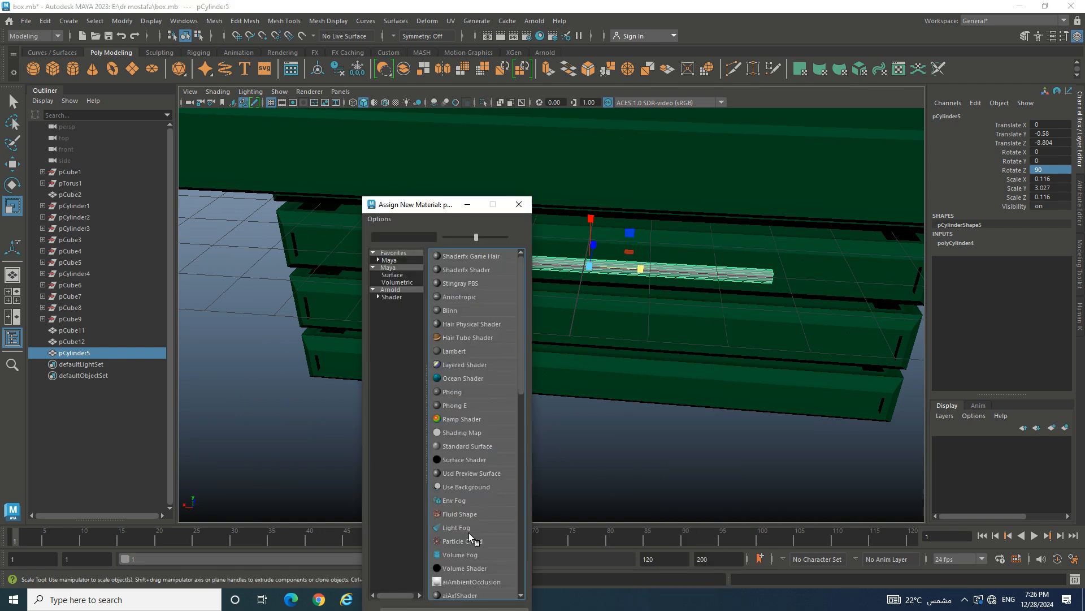
click(391, 290)
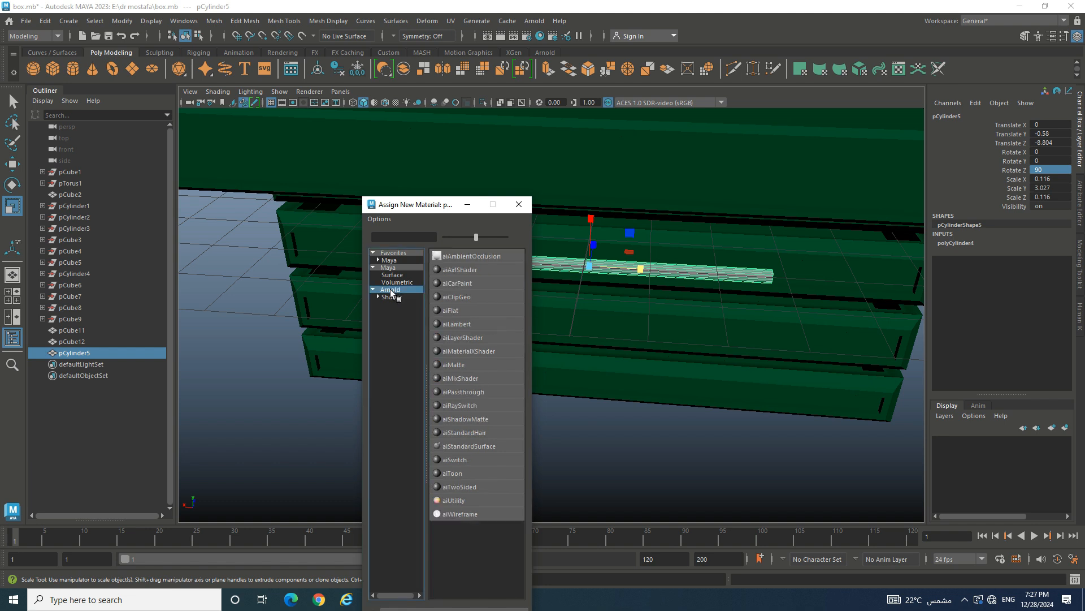
click(476, 445)
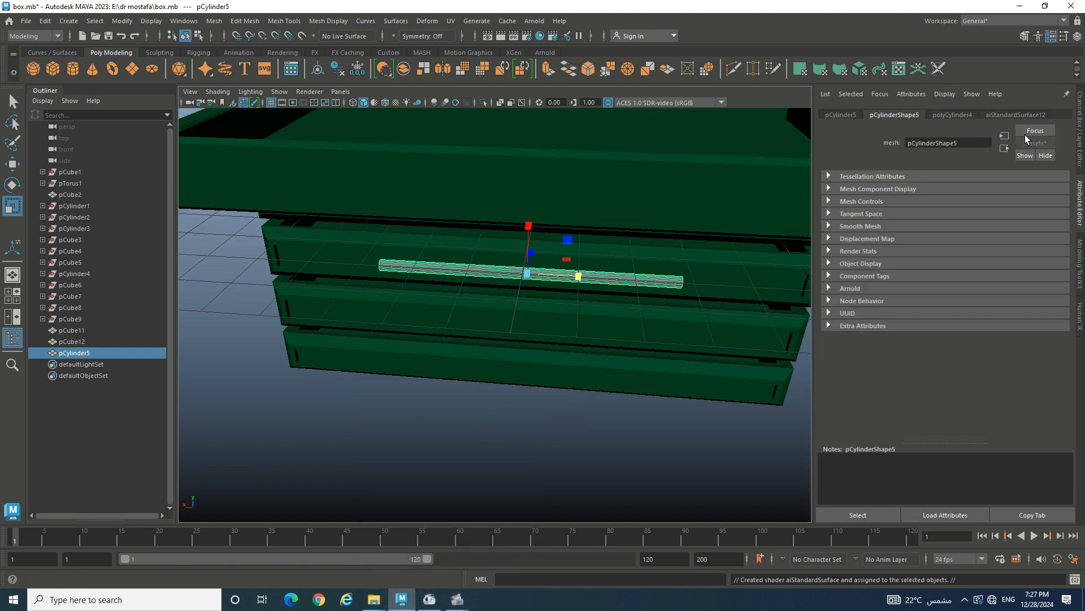
- Replace the handle's shader with the Car_Paint_Metallic preset and set a yellow-green base colour
click(1038, 116)
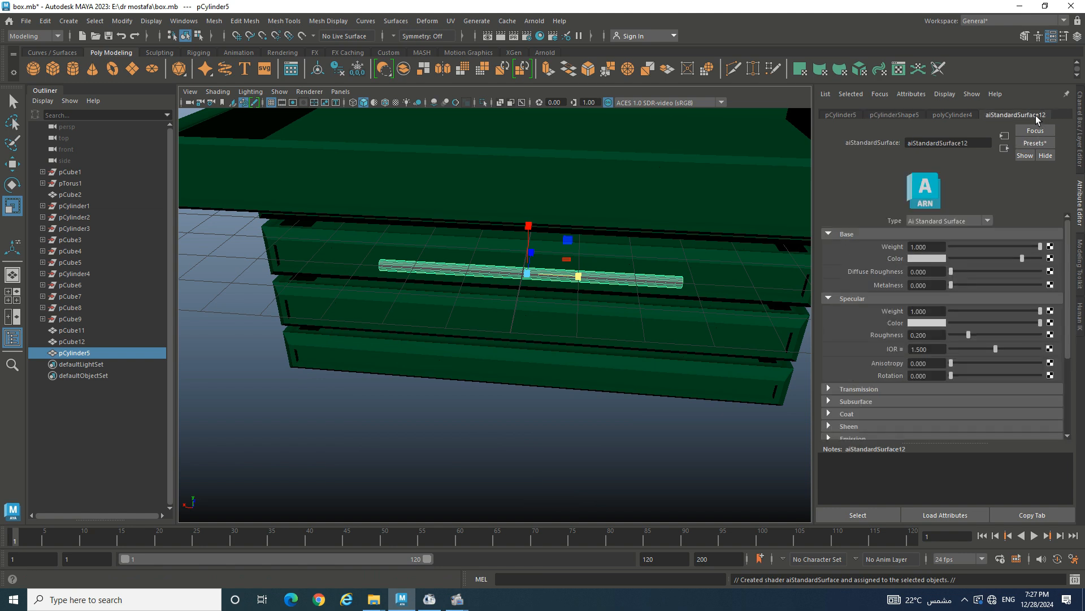
click(1033, 145)
mouse_move(992, 236)
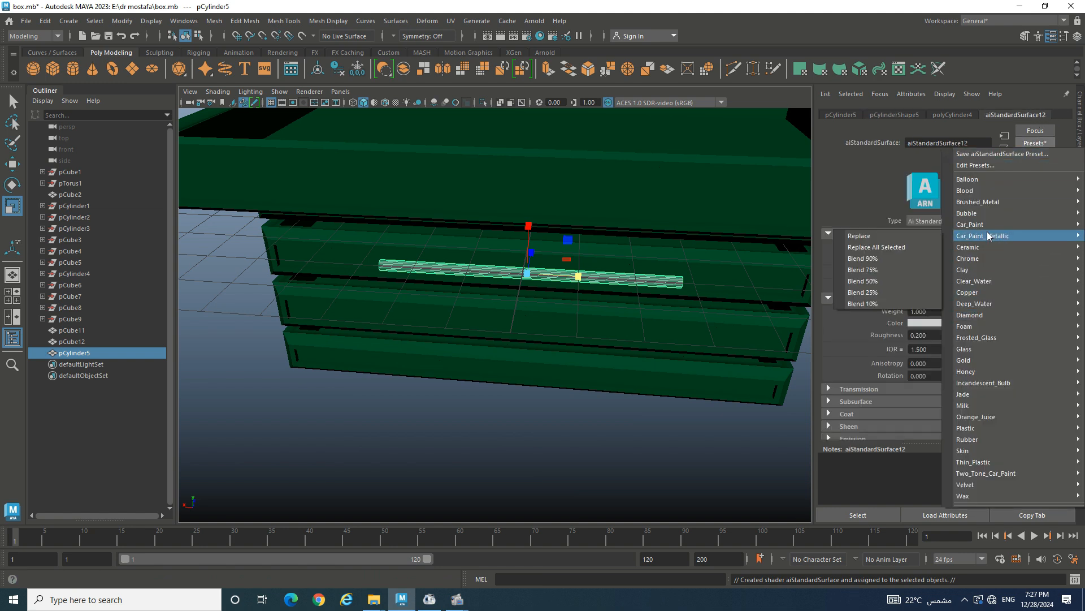
mouse_move(970, 218)
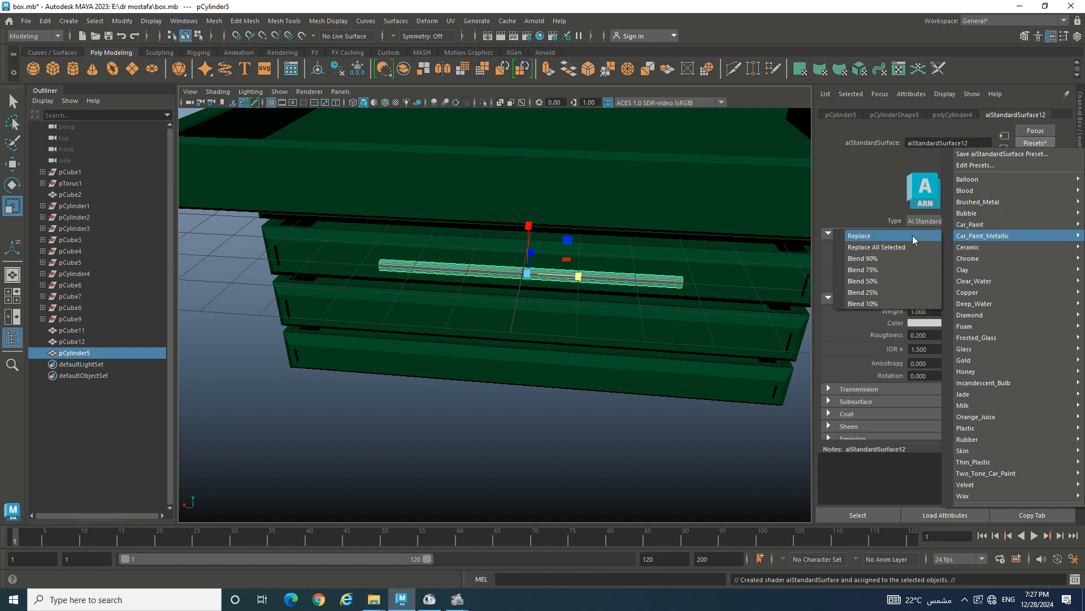
click(912, 236)
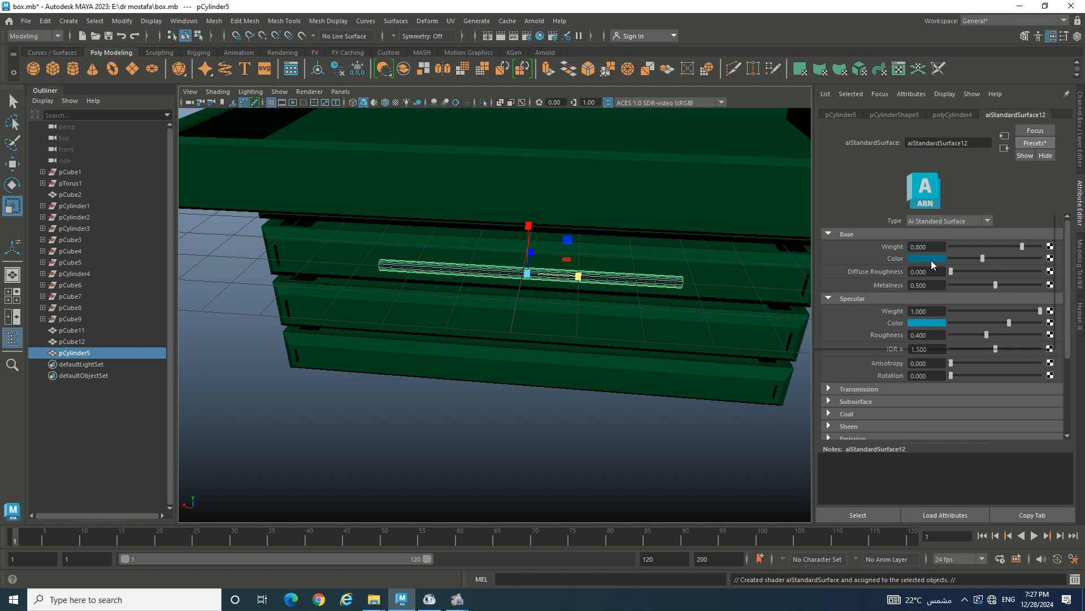
click(930, 259)
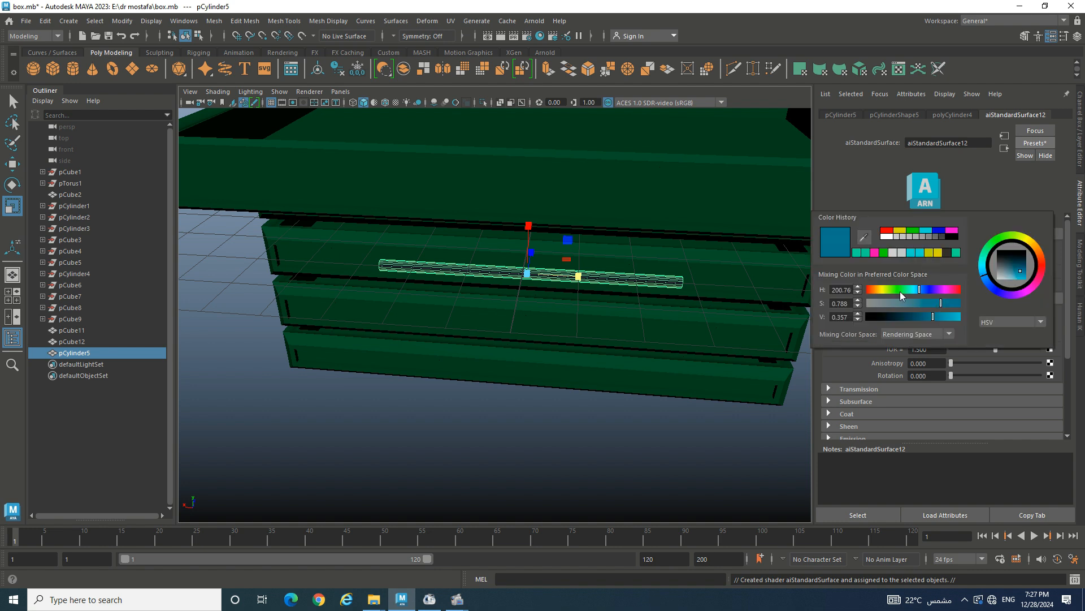
drag(900, 290, 889, 291)
drag(948, 313, 956, 320)
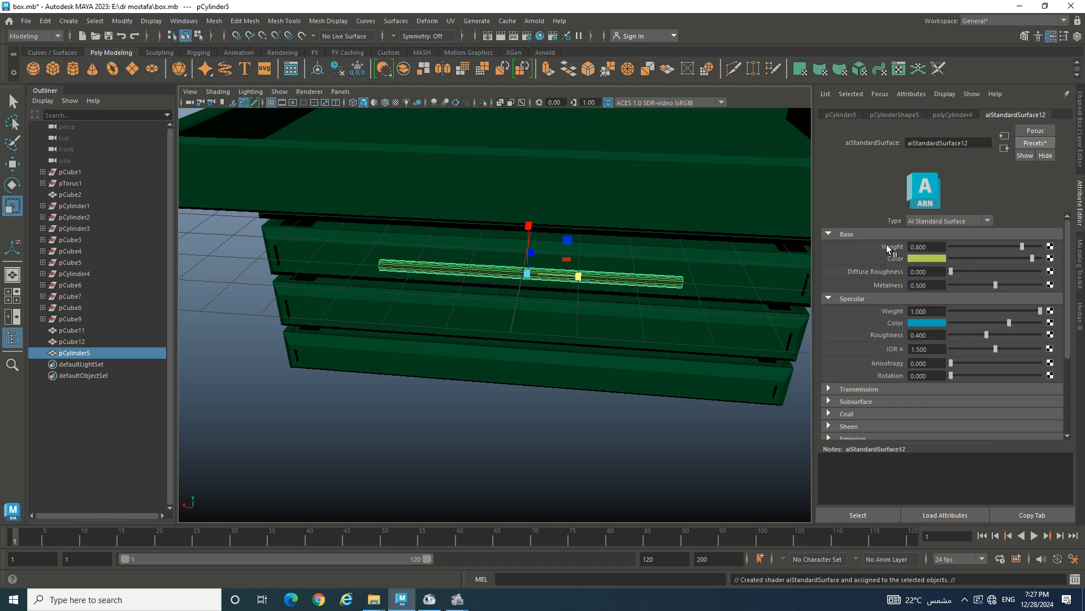
- Set the handle's specular colour to a pale light grey and deselect it
click(923, 323)
drag(883, 316, 856, 312)
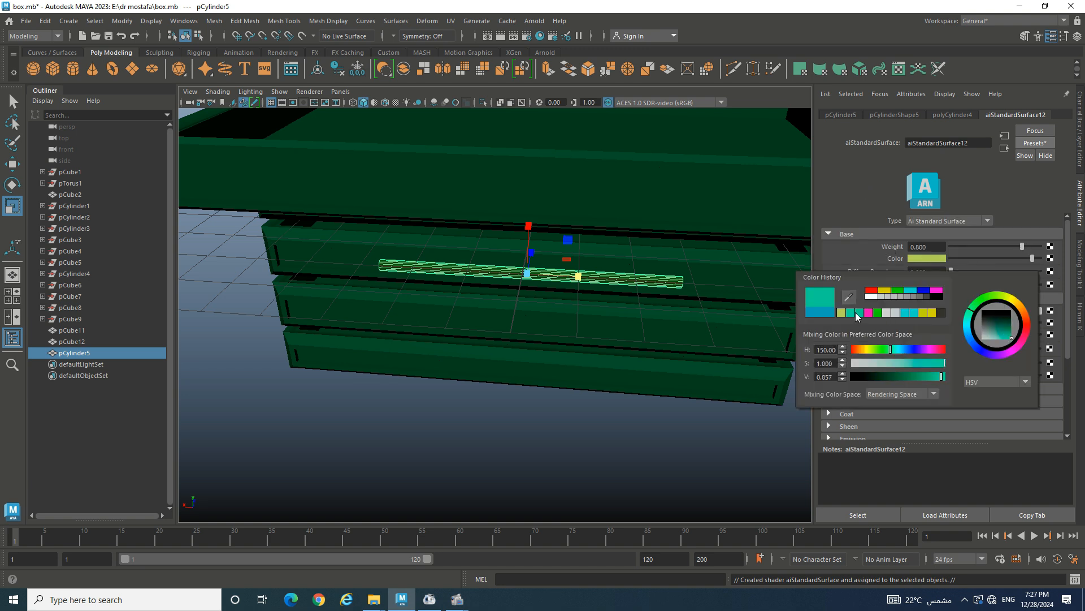
click(642, 414)
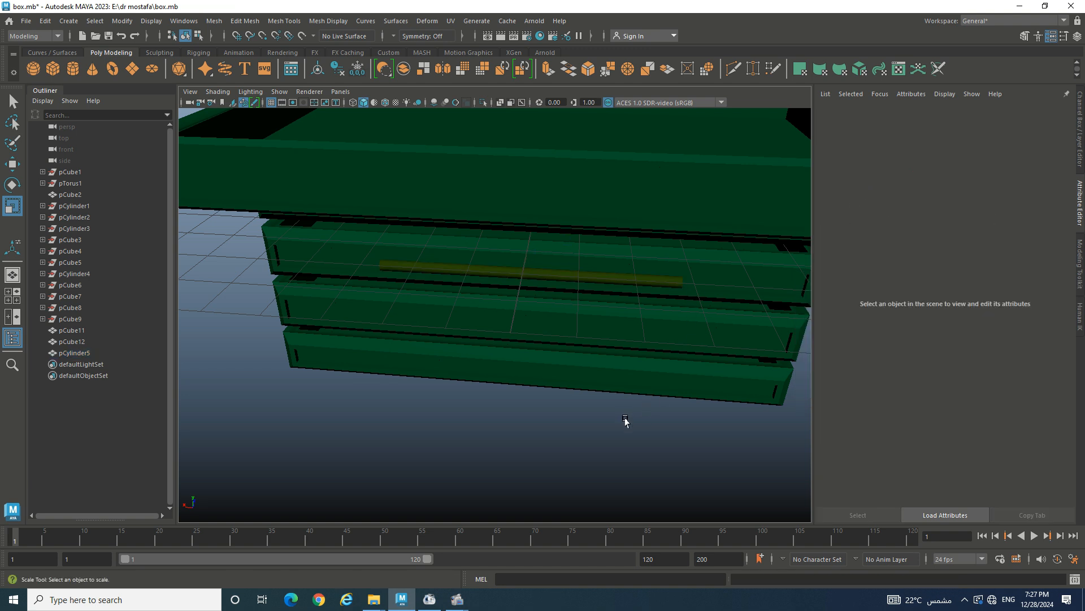
alt+drag(626, 422, 650, 419)
click(506, 283)
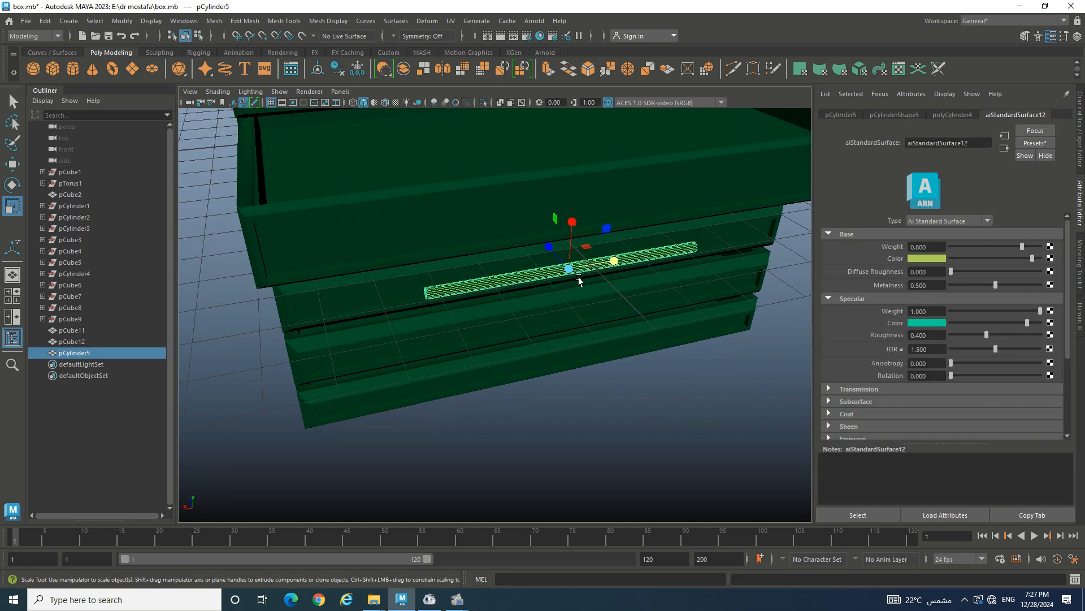
click(935, 324)
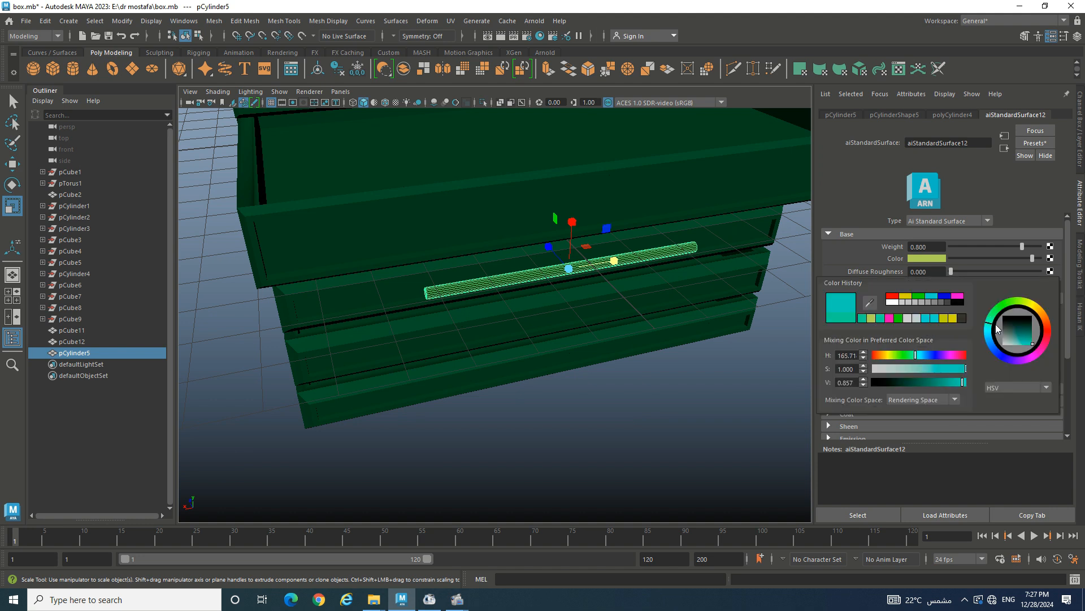
drag(997, 328, 1018, 343)
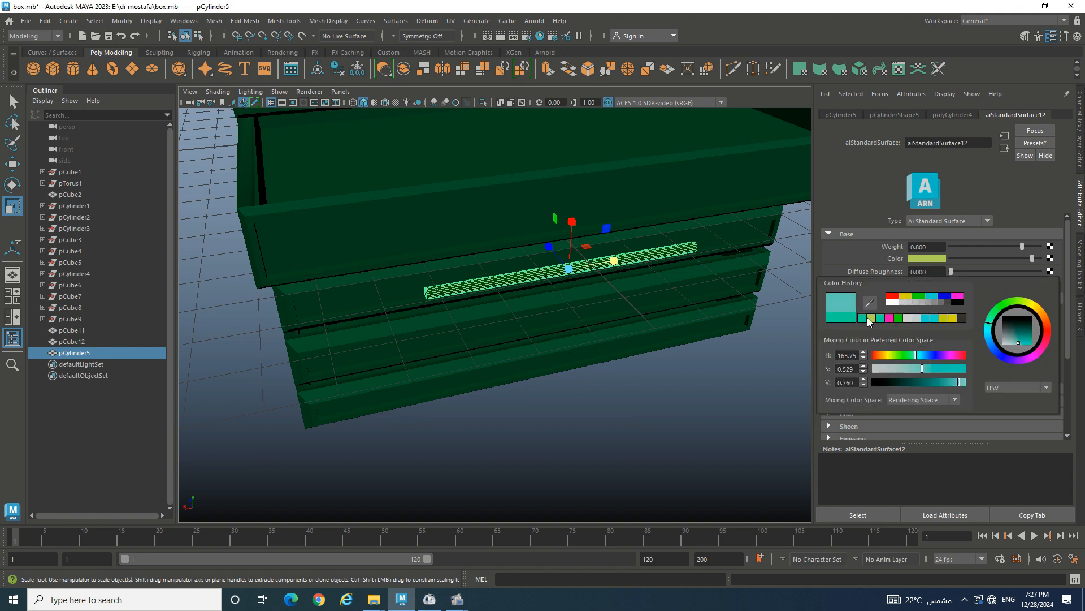
click(899, 303)
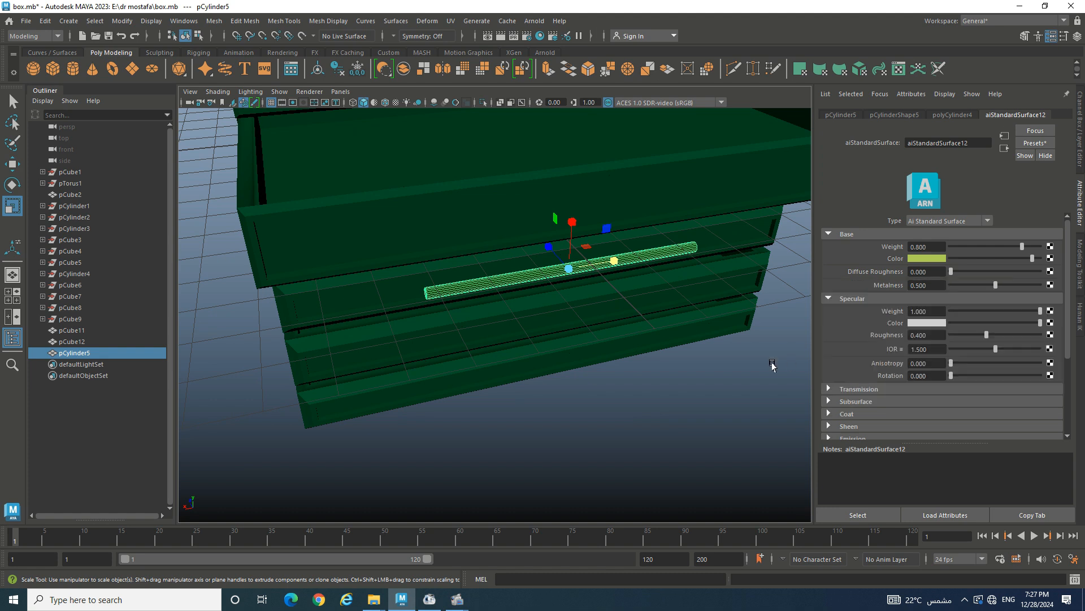
click(724, 379)
- Duplicate the drawer handle cylinder and set the copy's Rotate X to exactly 90
alt+drag(592, 322, 564, 315)
click(503, 268)
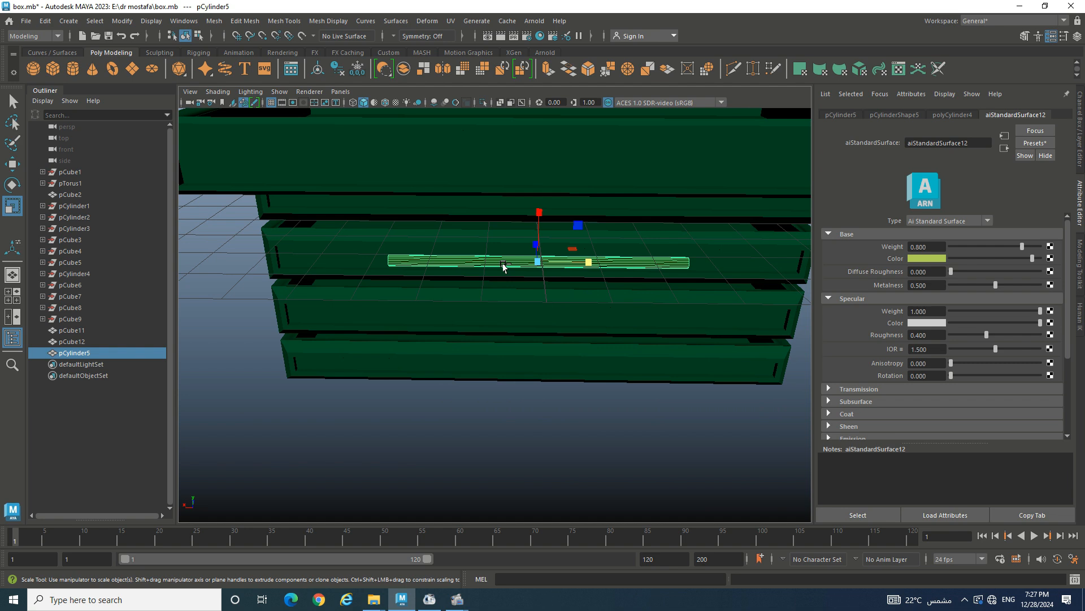
key(ctrl+d)
key(e)
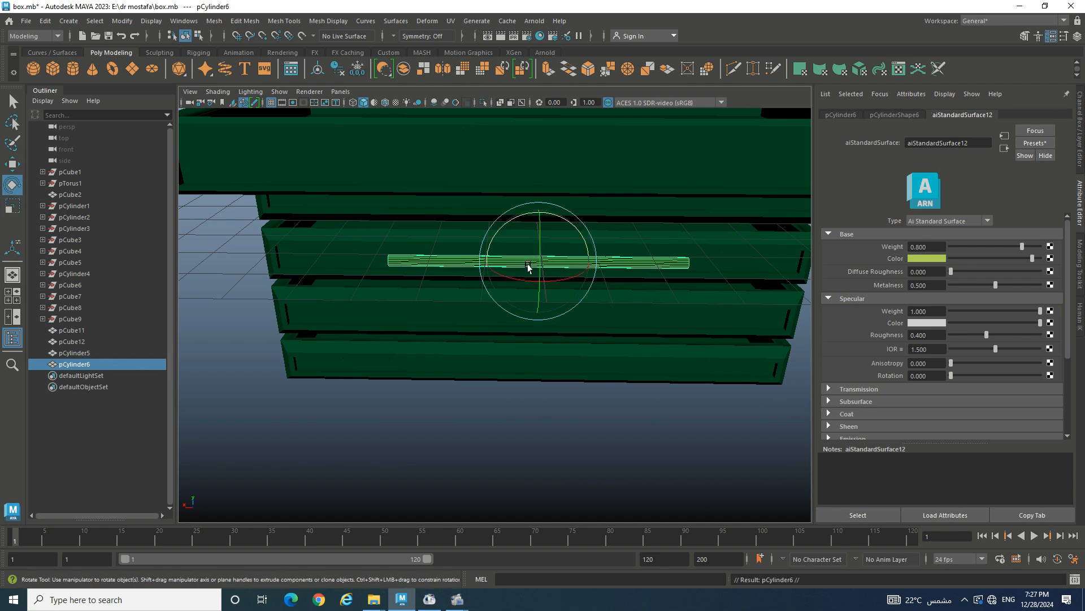
drag(520, 282, 612, 273)
key(ctrl+a)
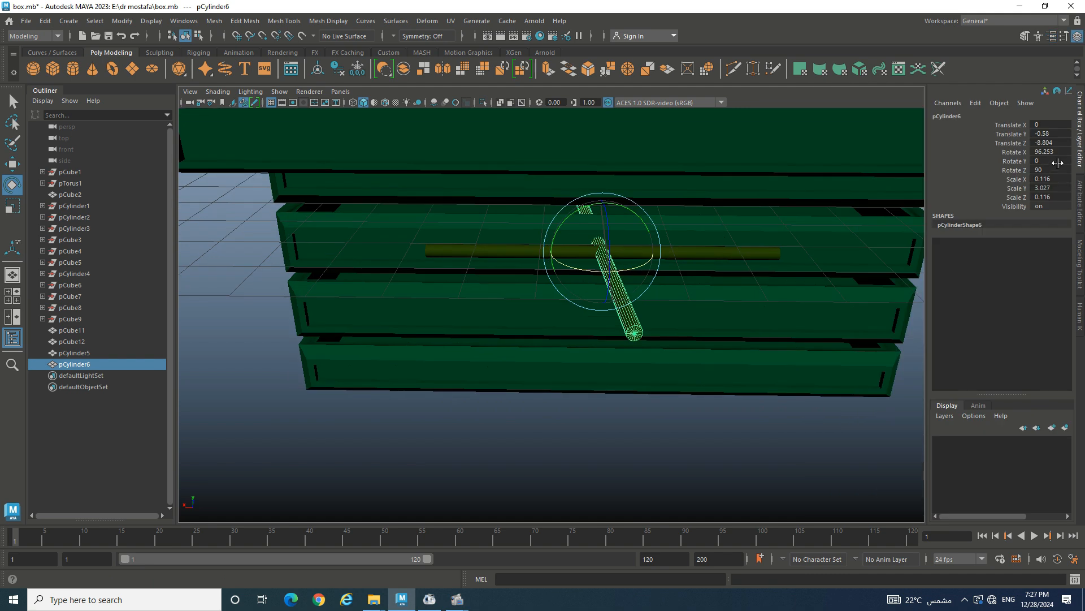
double_click(1046, 151)
key(Return)
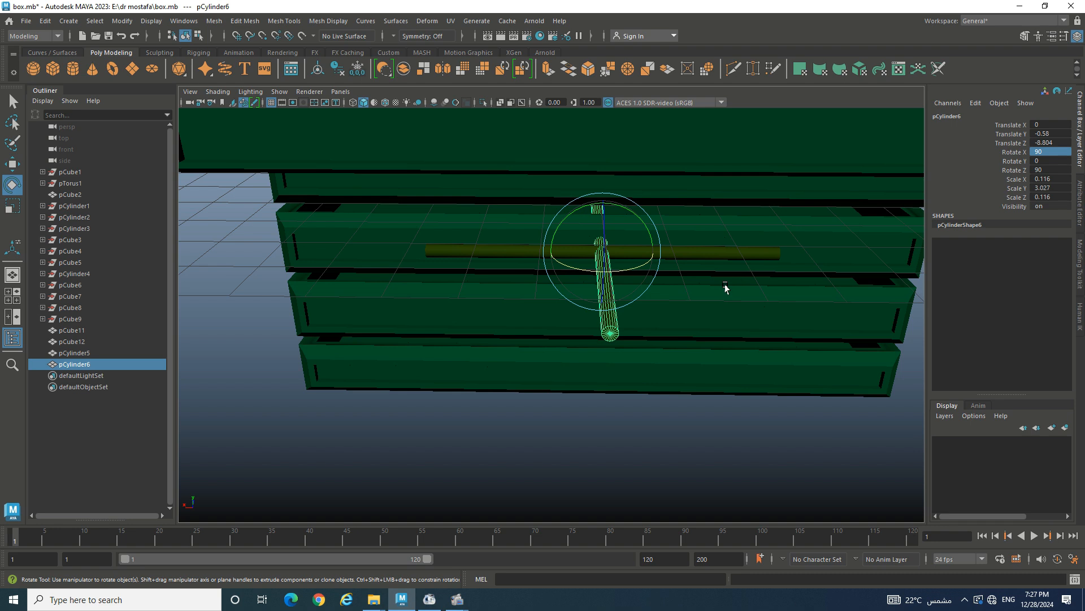
- Shrink the rotated copy into a small post and move it toward the handle's end
alt+drag(715, 291, 727, 252)
key(r)
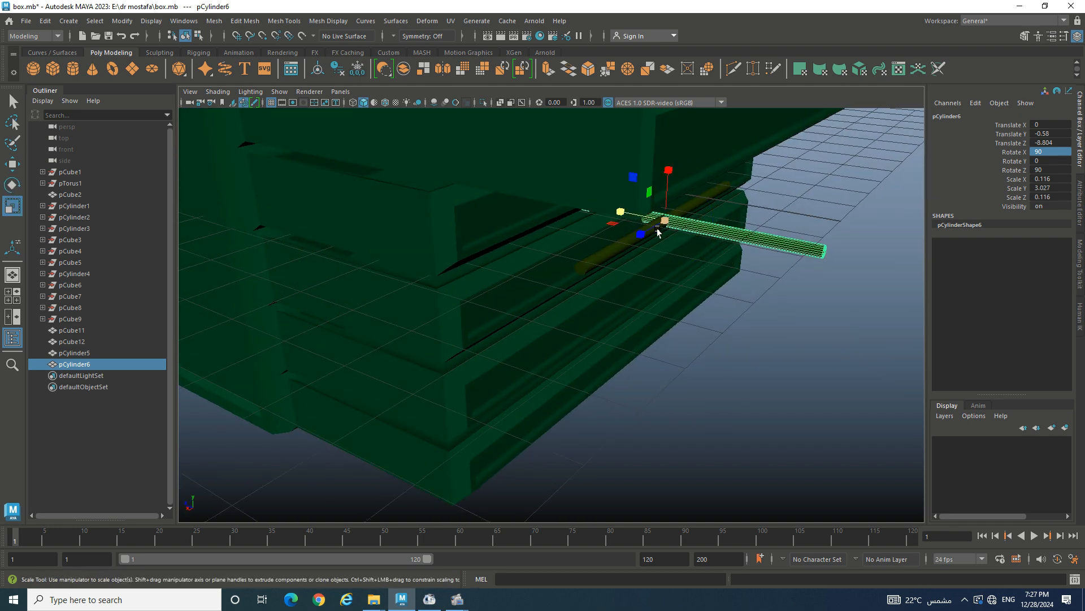
drag(658, 232, 561, 213)
key(w)
drag(657, 229, 475, 237)
- Refine the post's length, thickness and position at the handle's end against the drawer front
key(r)
key(w)
key(r)
drag(586, 265, 794, 265)
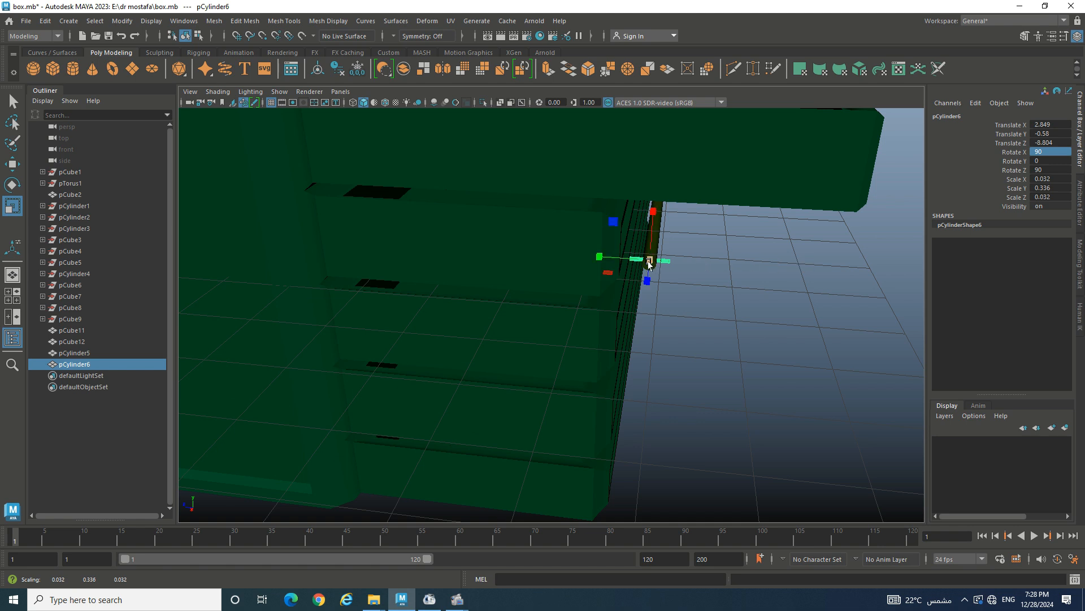
mouse_move(650, 260)
mouse_down()
mouse_move(663, 261)
mouse_move(603, 288)
mouse_move(515, 262)
mouse_move(543, 250)
mouse_move(524, 239)
mouse_move(650, 269)
mouse_up()
key(w)
key(r)
key(w)
- Duplicate the small post and slide the copy to the handle's far end
click(749, 292)
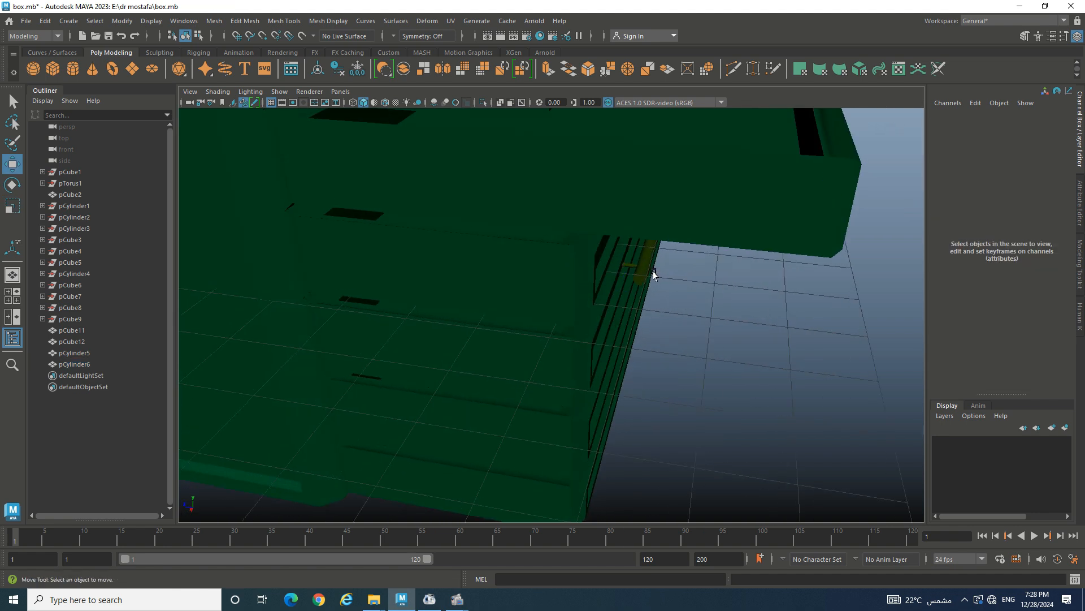
click(630, 264)
alt+right_drag(631, 265, 735, 260)
alt+right_drag(814, 255, 642, 335)
alt+drag(642, 334, 502, 344)
key(ctrl+d)
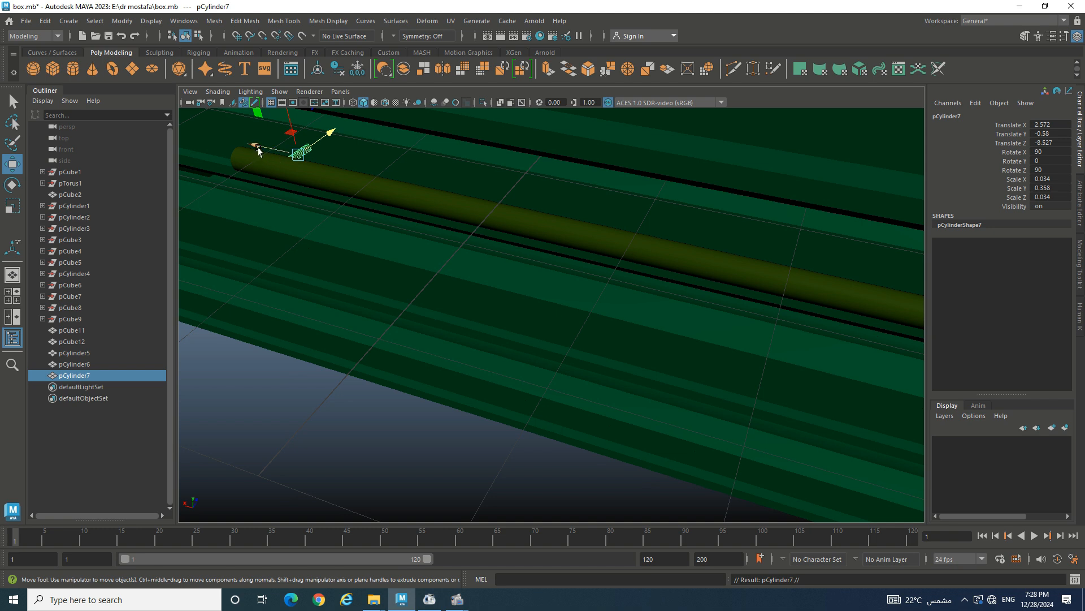
drag(258, 151, 718, 232)
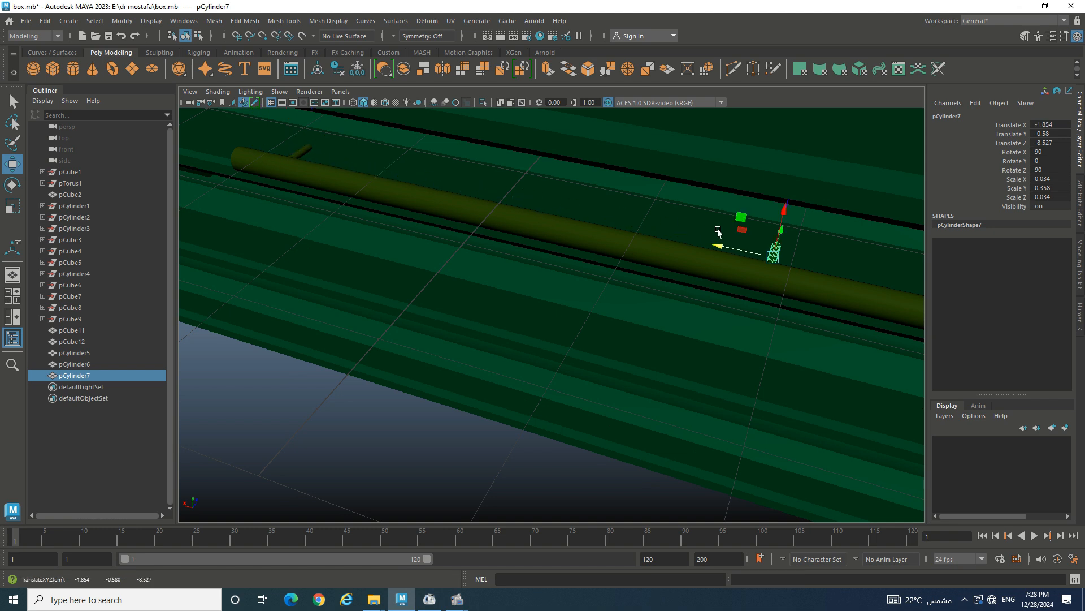
scroll(718, 232, down, 3)
drag(632, 281, 696, 299)
scroll(744, 315, up, 4)
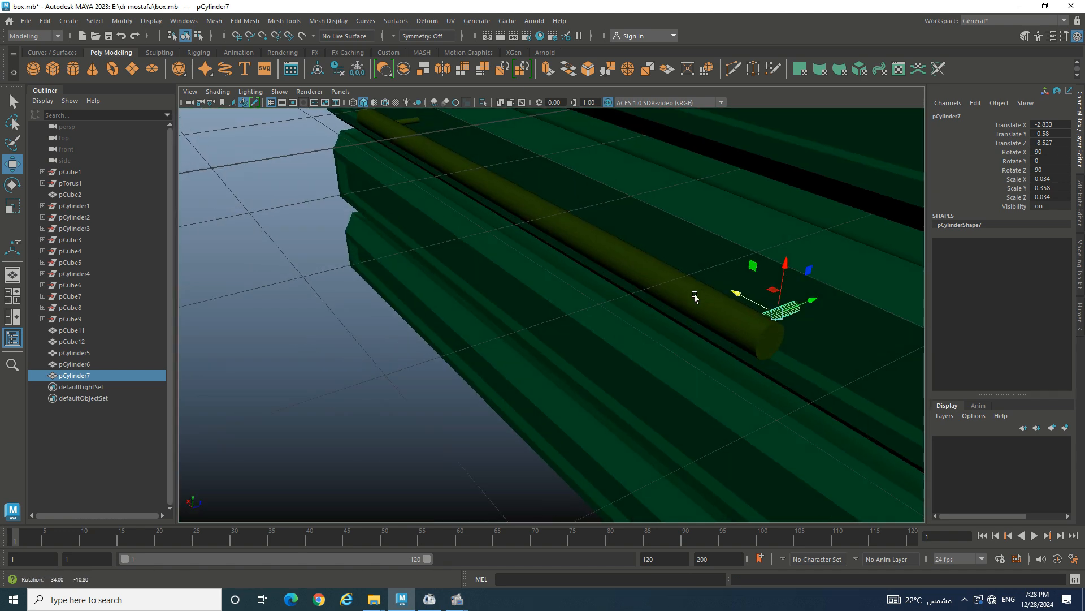
- Combine the handle bar and both posts into a single object
shift+click(640, 276)
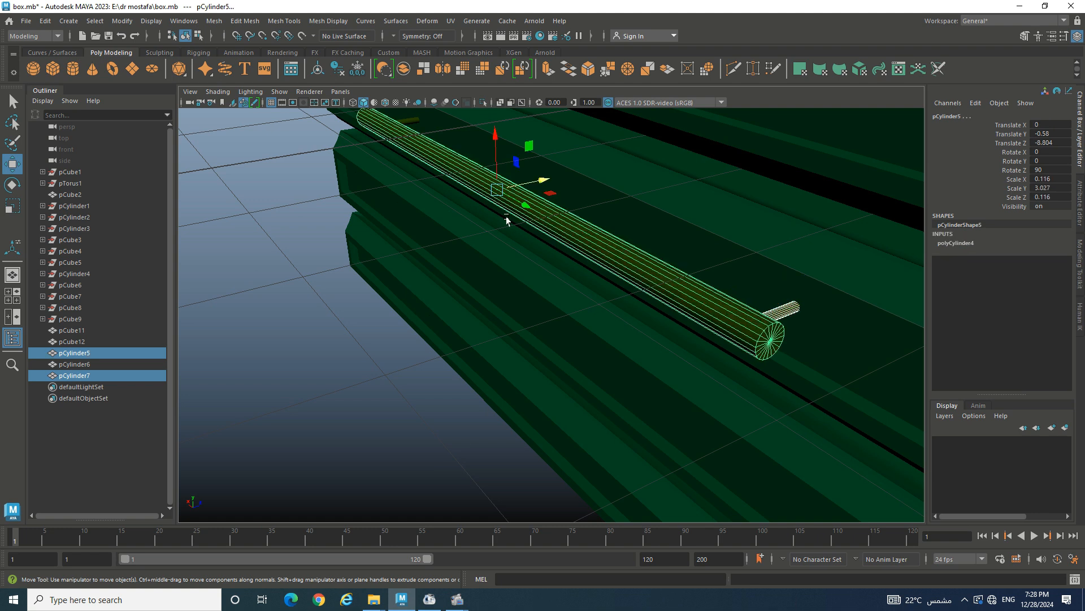
shift+click(408, 121)
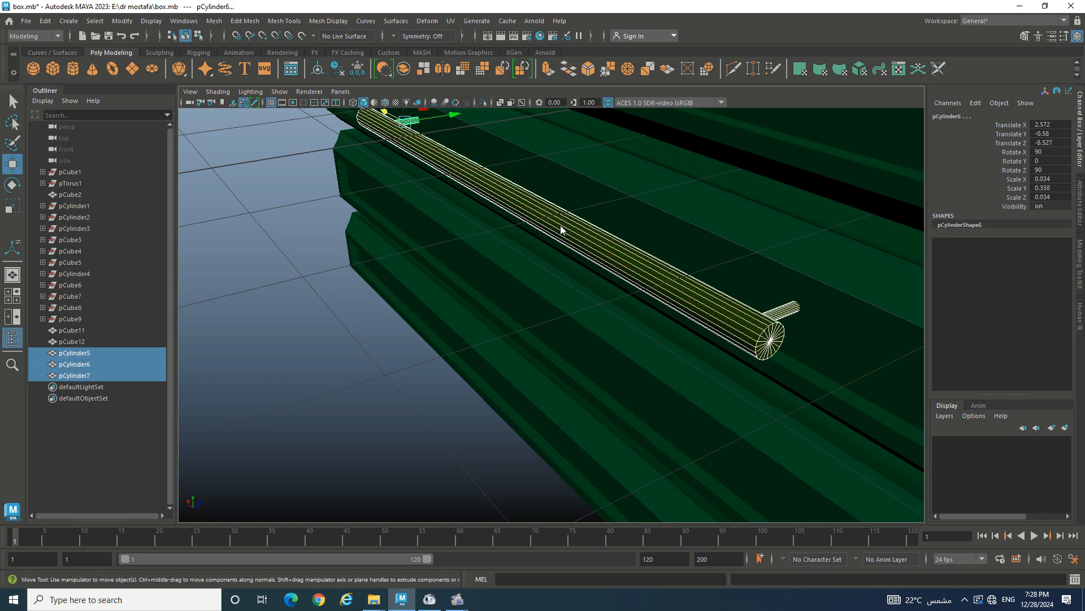
shift+right_drag(560, 229, 554, 462)
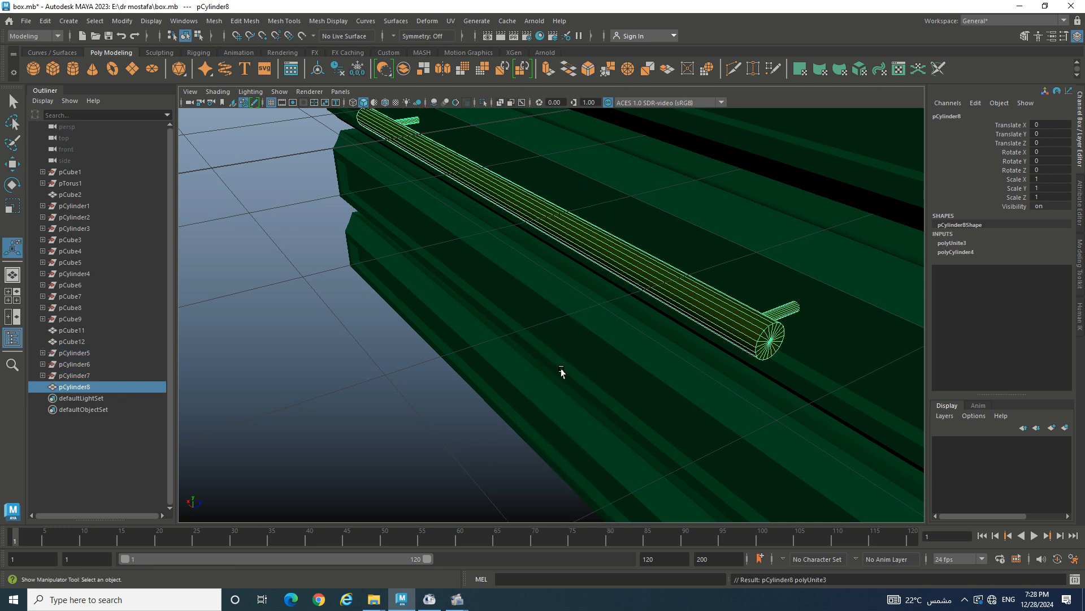
- Duplicate the combined handle and lower the copy onto the drawer below
key(f)
key(w)
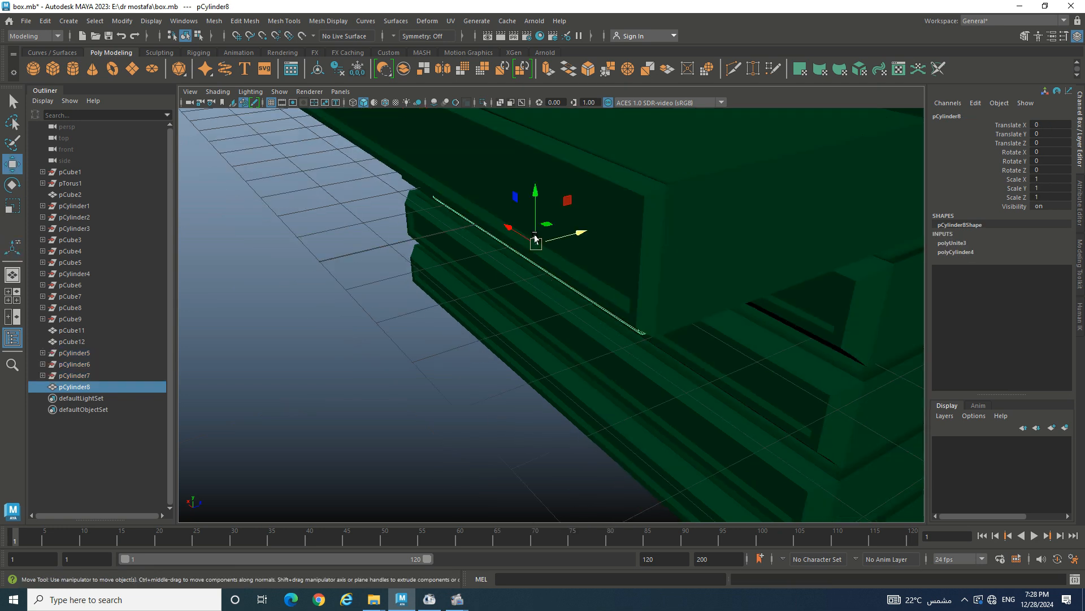
key(ctrl+d)
drag(531, 231, 598, 282)
alt+drag(741, 345, 696, 331)
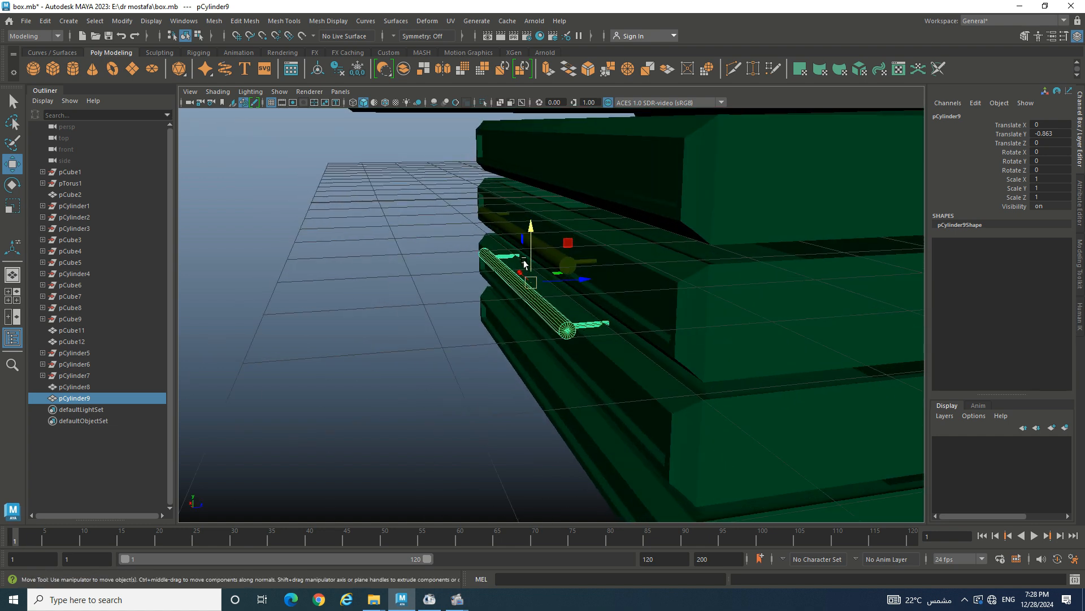
drag(531, 245, 526, 157)
- Make another handle copy and position it on the upper drawer
key(ctrl+d)
key(ctrl+d)
scroll(541, 188, up, 4)
alt+middle_drag(540, 189, 634, 339)
drag(668, 249, 675, 235)
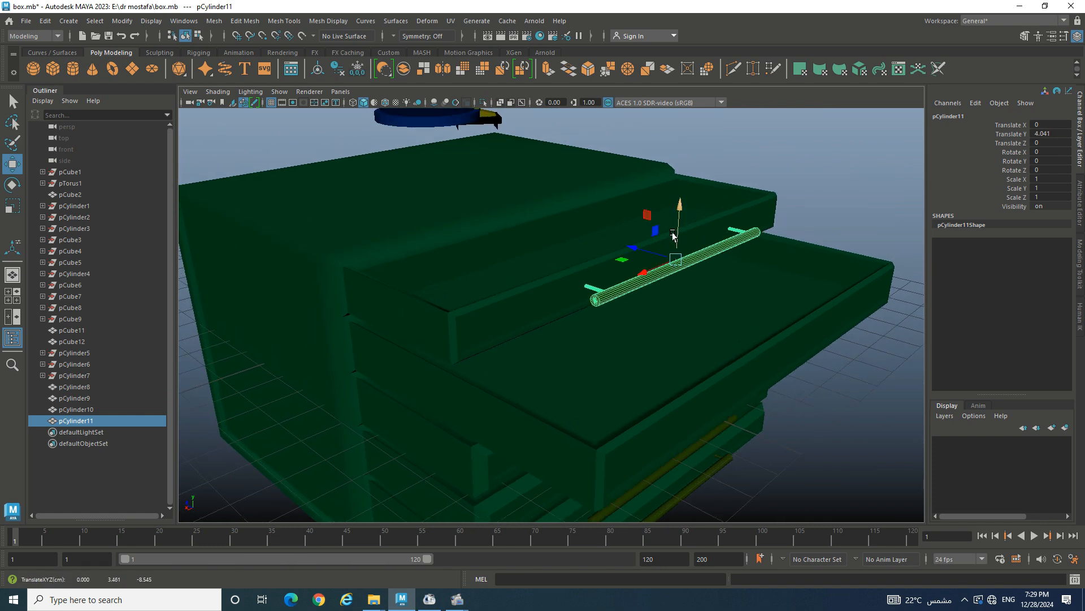
- Add a further handle copy on another drawer and adjust handle depths against the drawer fronts
key(ctrl+d)
alt+drag(664, 304, 710, 312)
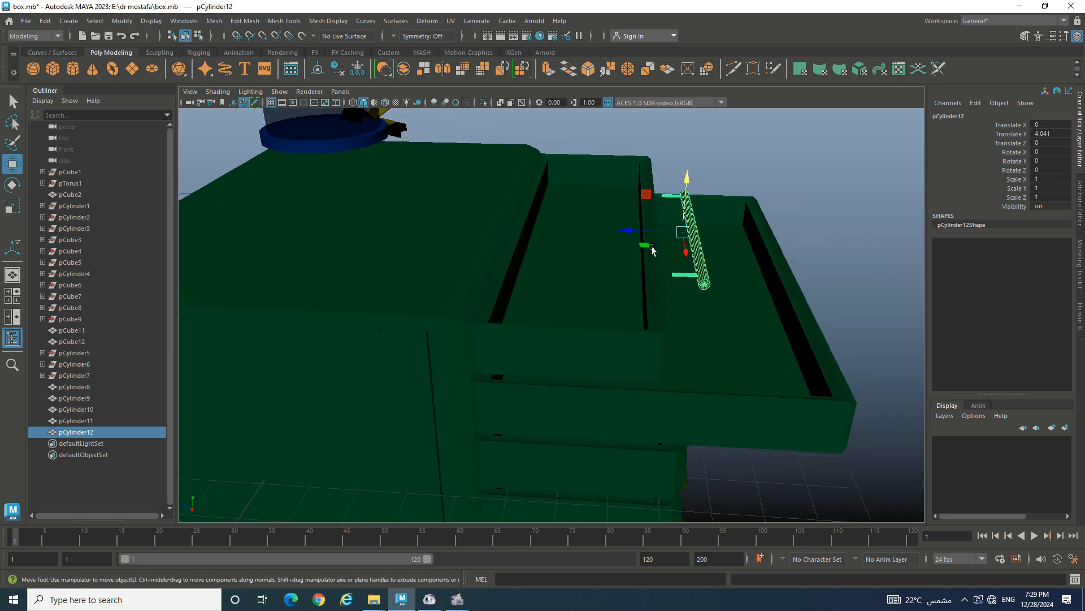
drag(632, 232, 773, 233)
click(701, 232)
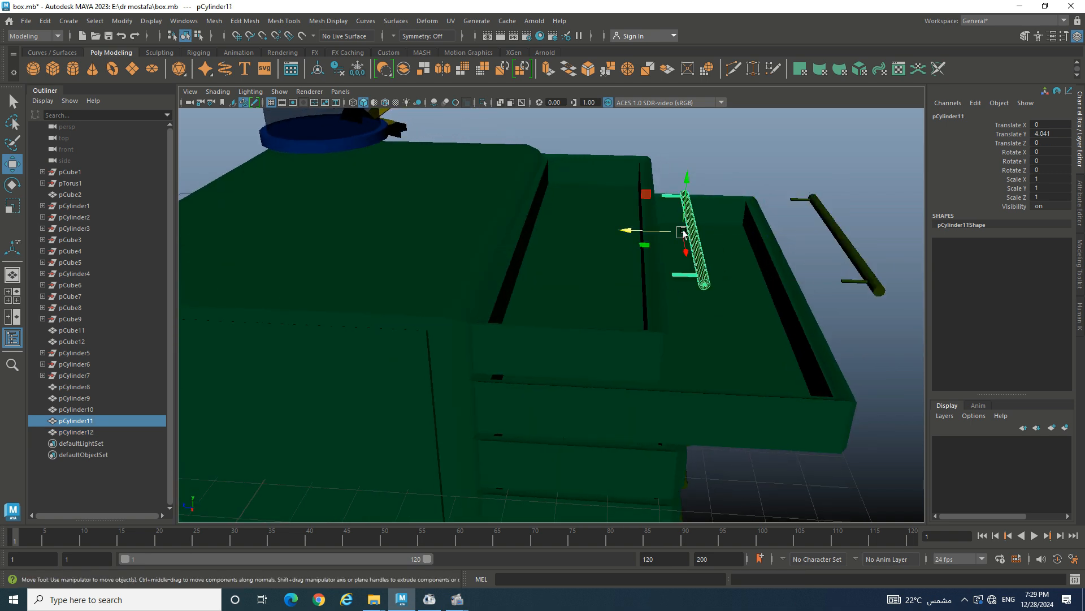
drag(657, 234, 636, 232)
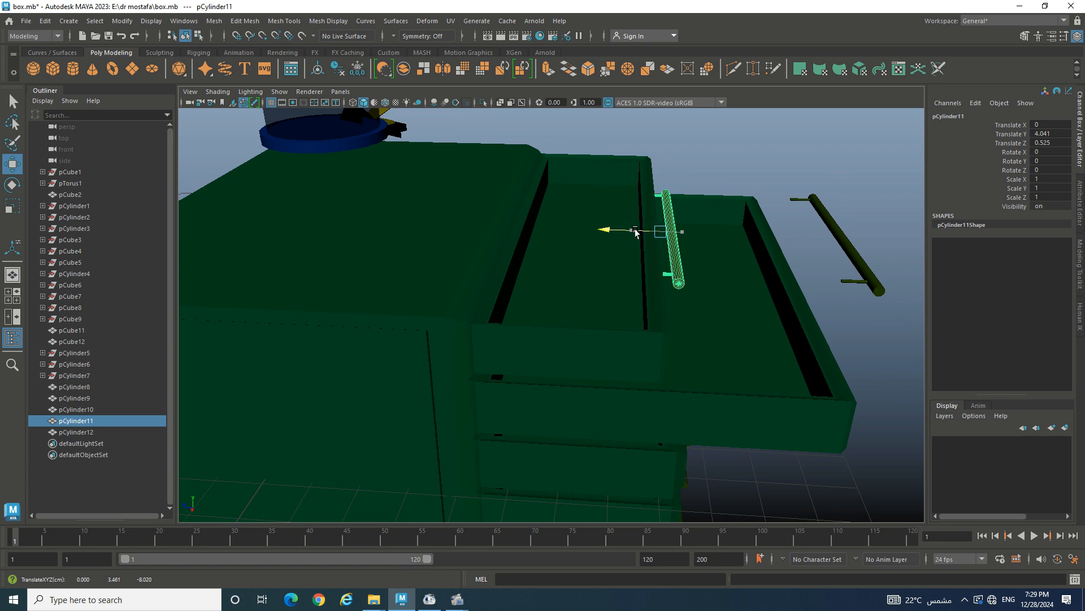
click(854, 251)
drag(832, 198, 806, 261)
drag(794, 325, 763, 324)
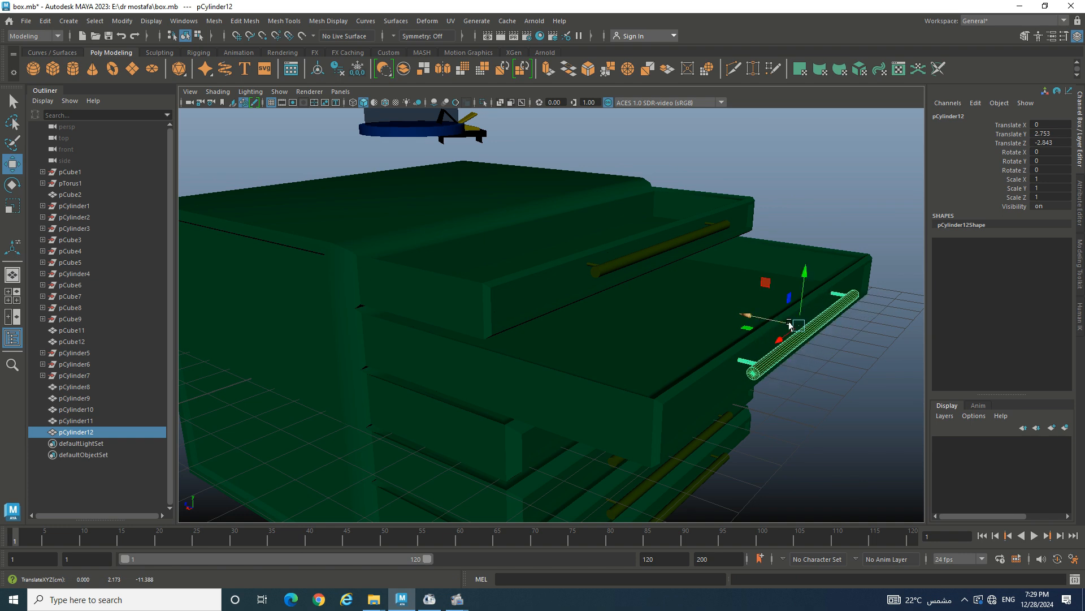
drag(808, 288, 433, 400)
- Bevel the drawer box's edges with 5 segments
click(390, 403)
click(738, 274)
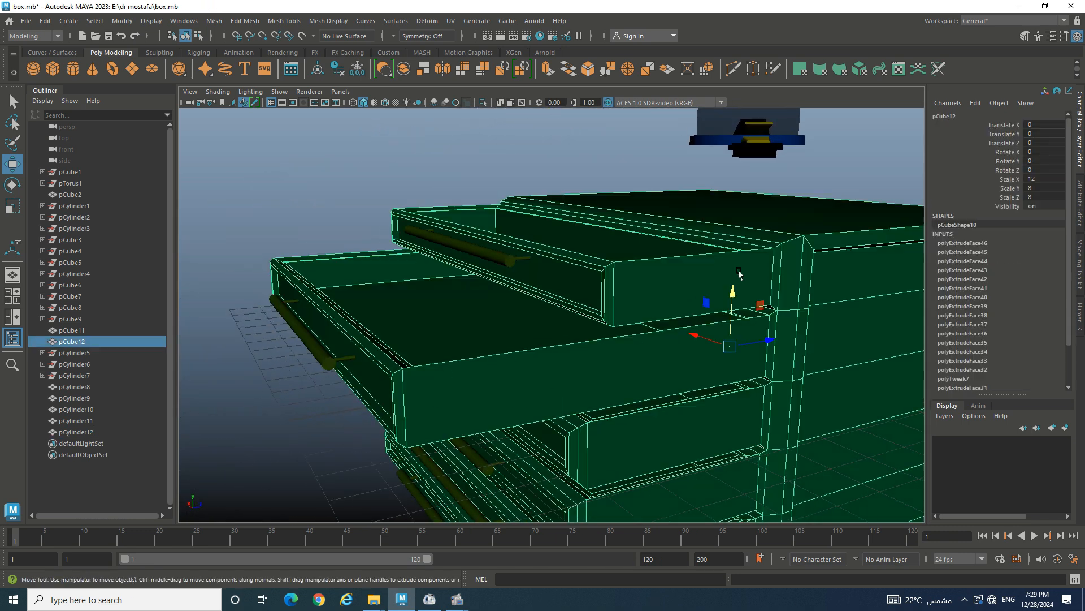
key(ctrl+b)
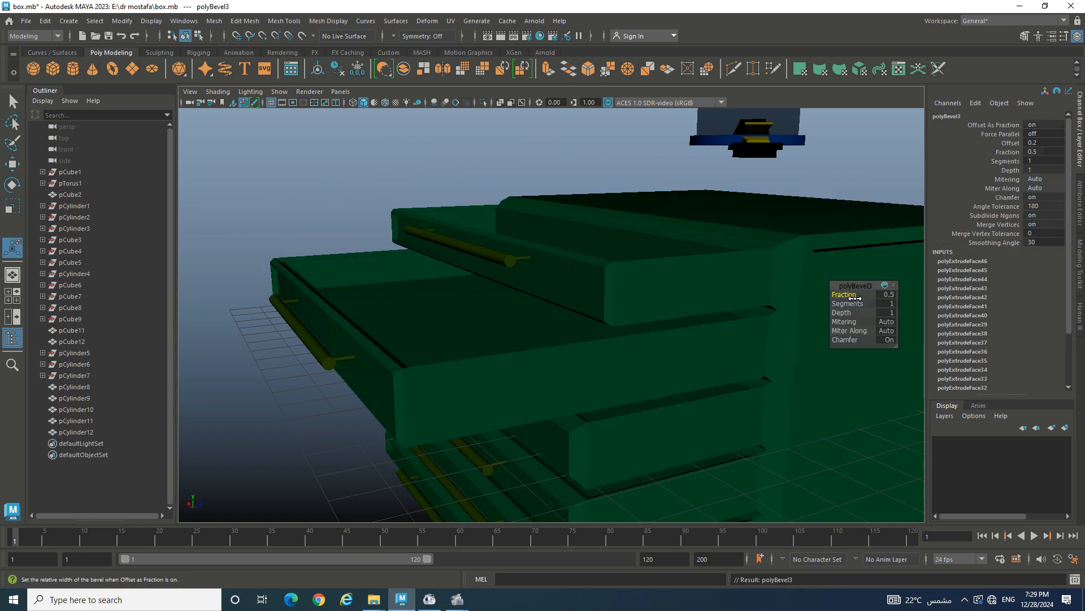
alt+drag(806, 283, 801, 280)
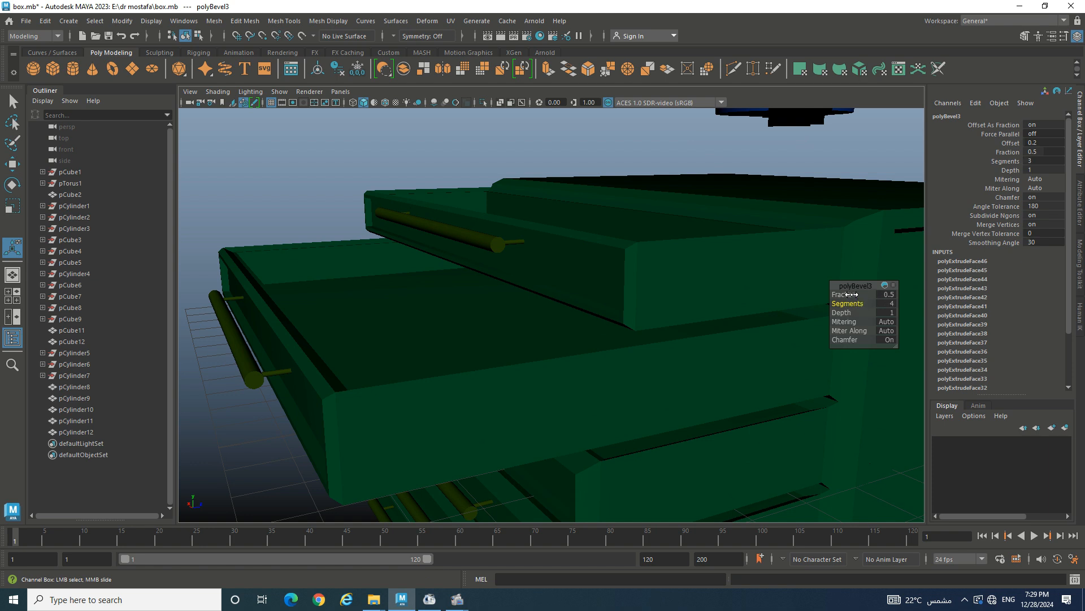
drag(852, 294, 860, 294)
- Select the chest body (pCube12) and switch it to edge selection mode
alt+drag(723, 236, 722, 245)
click(722, 246)
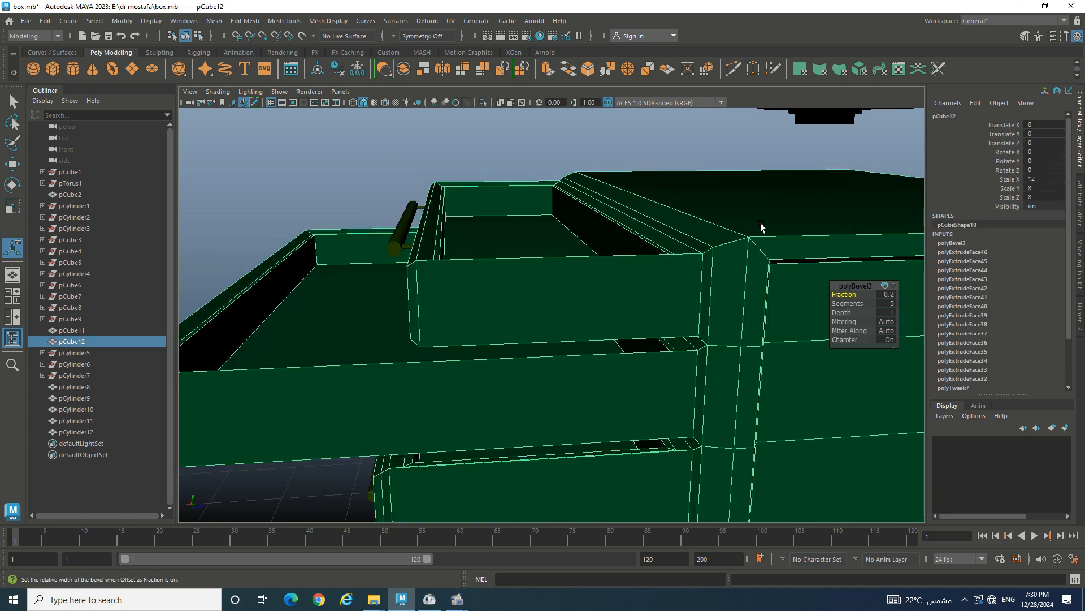
right_drag(761, 227, 769, 192)
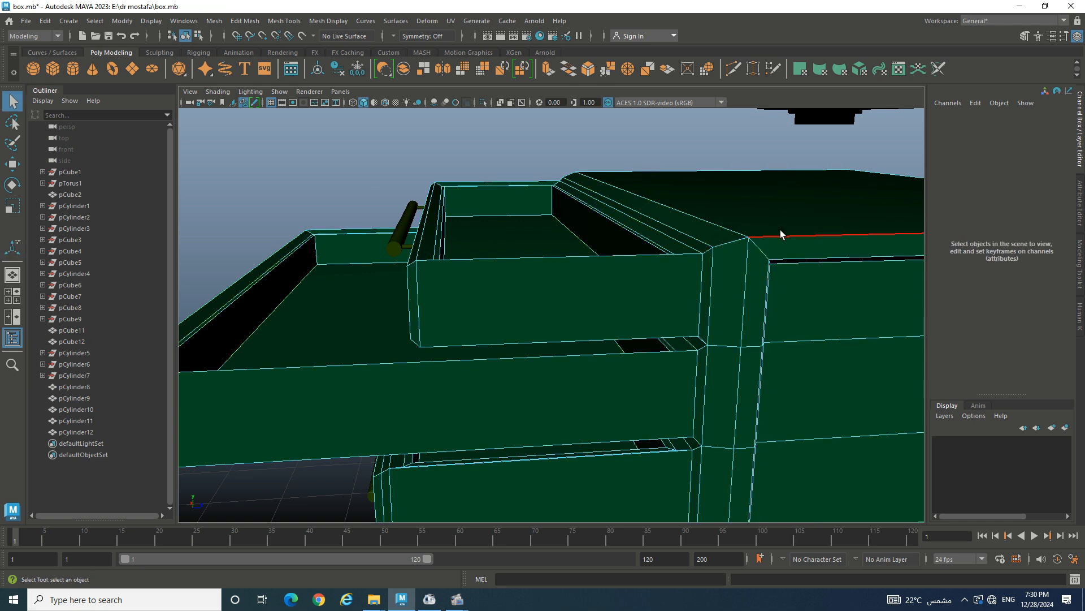
- Bevel an edge along the chest's top with 3 segments
click(782, 235)
alt+drag(789, 247, 738, 246)
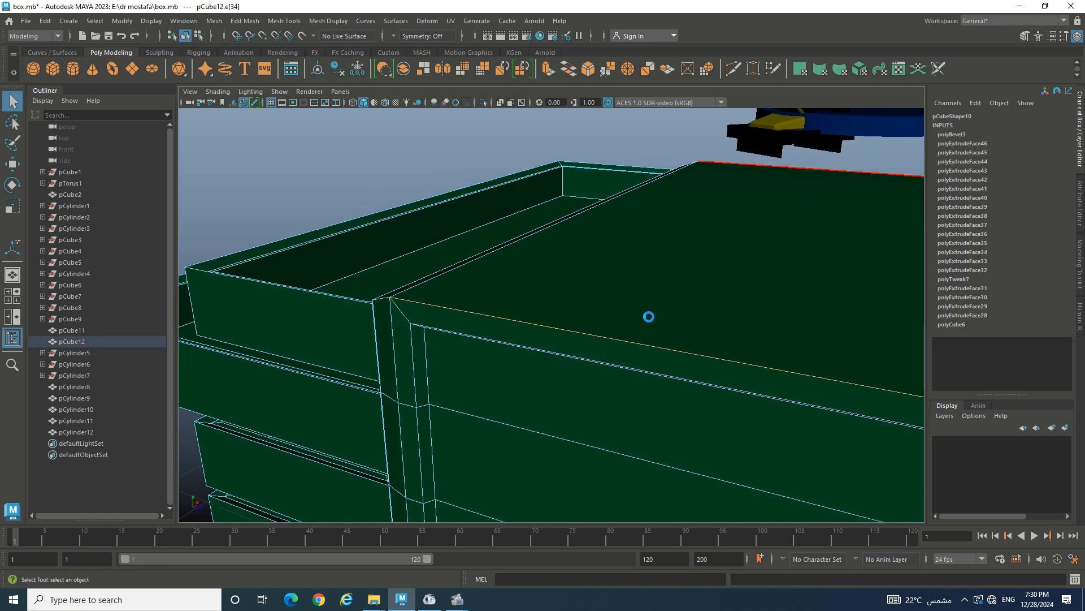
key(ctrl+b)
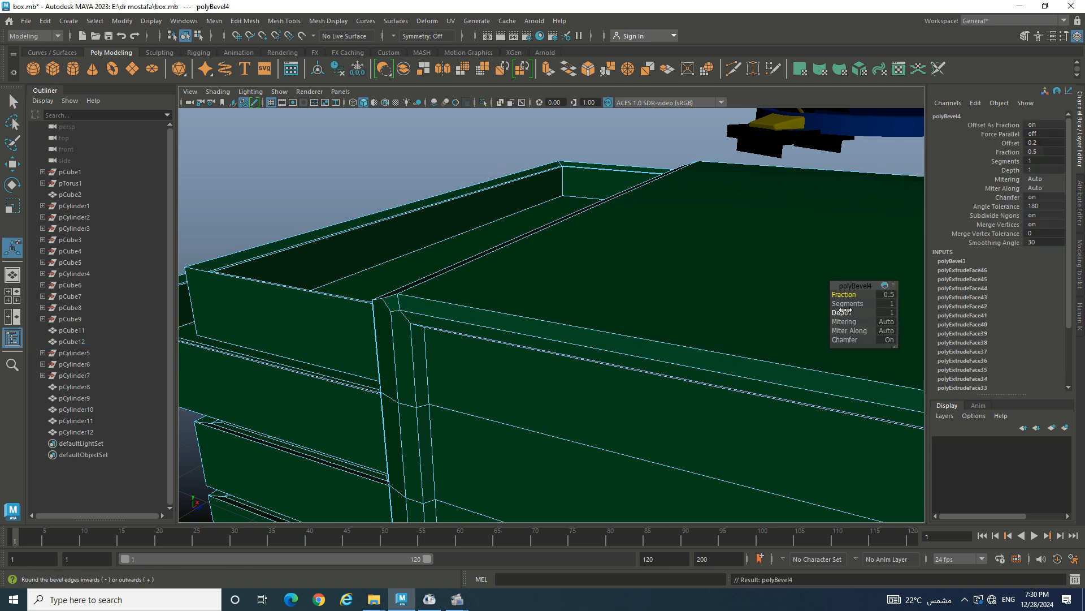
mouse_move(848, 304)
mouse_down()
mouse_move(866, 304)
mouse_move(856, 295)
mouse_up()
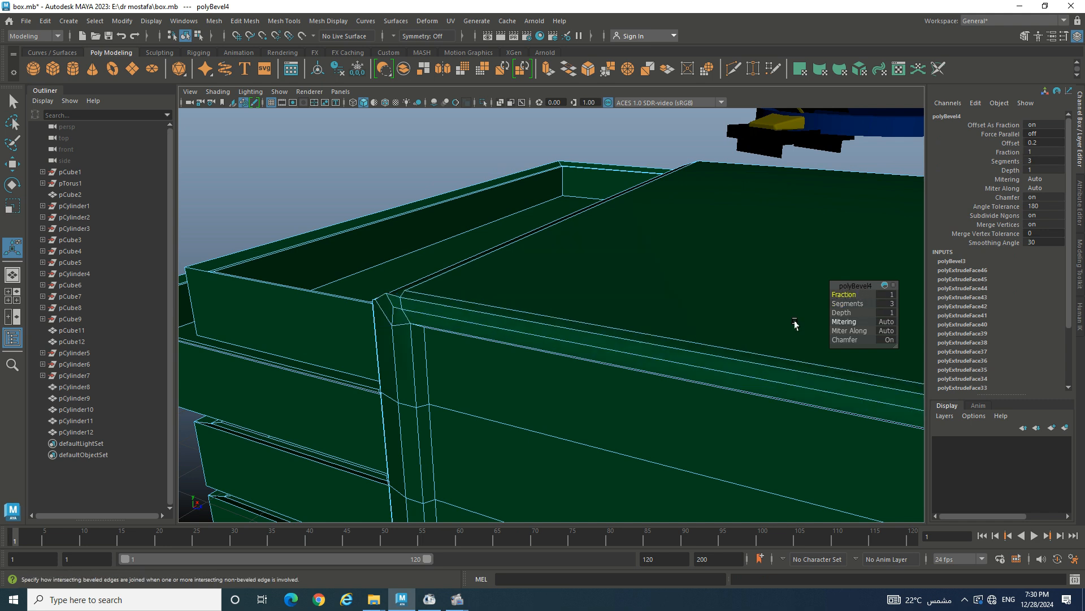
- Bevel the cabinet's top front and top side edges with 3 segments
alt+drag(672, 346, 567, 342)
click(546, 290)
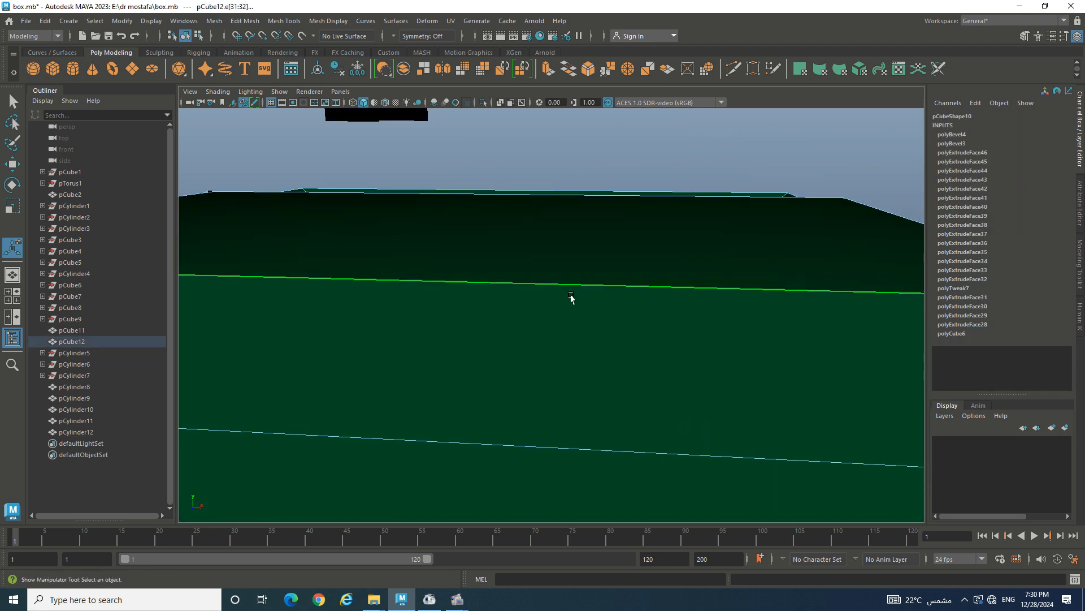
scroll(571, 299, down, 5)
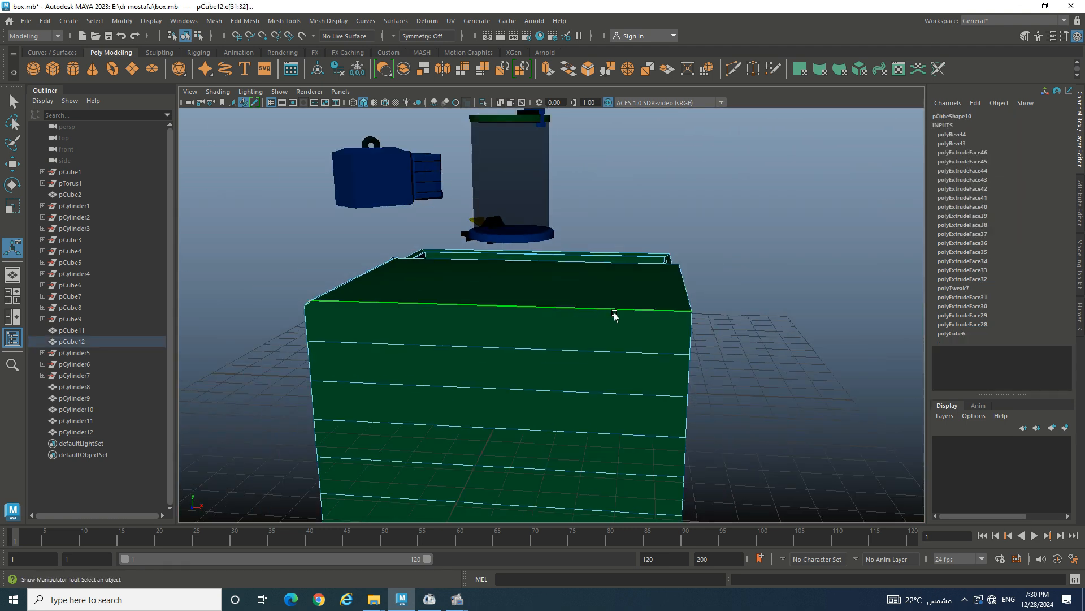
alt+drag(615, 316, 554, 322)
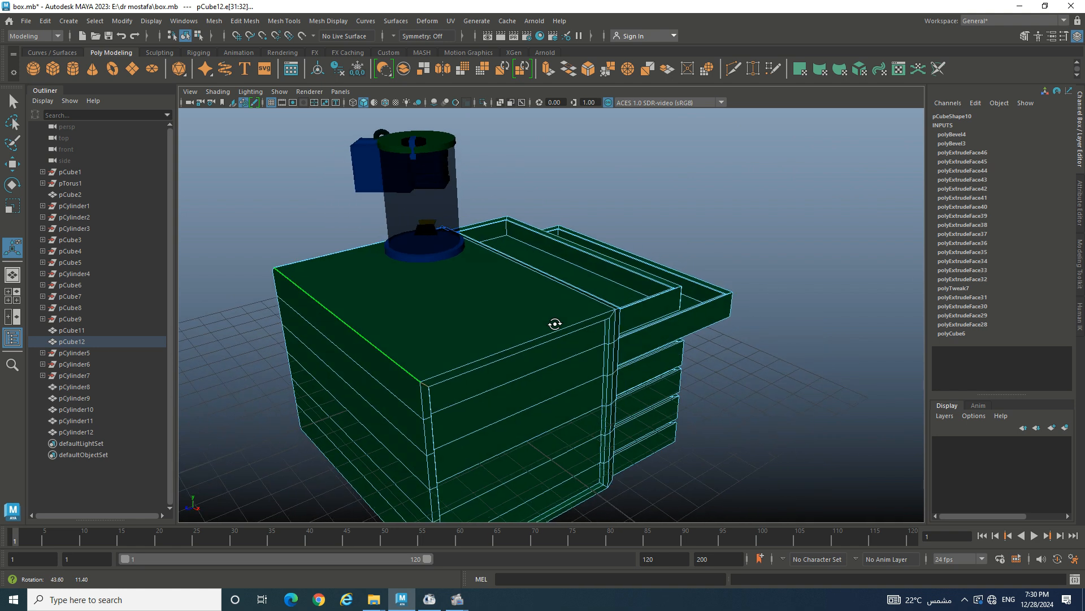
click(532, 342)
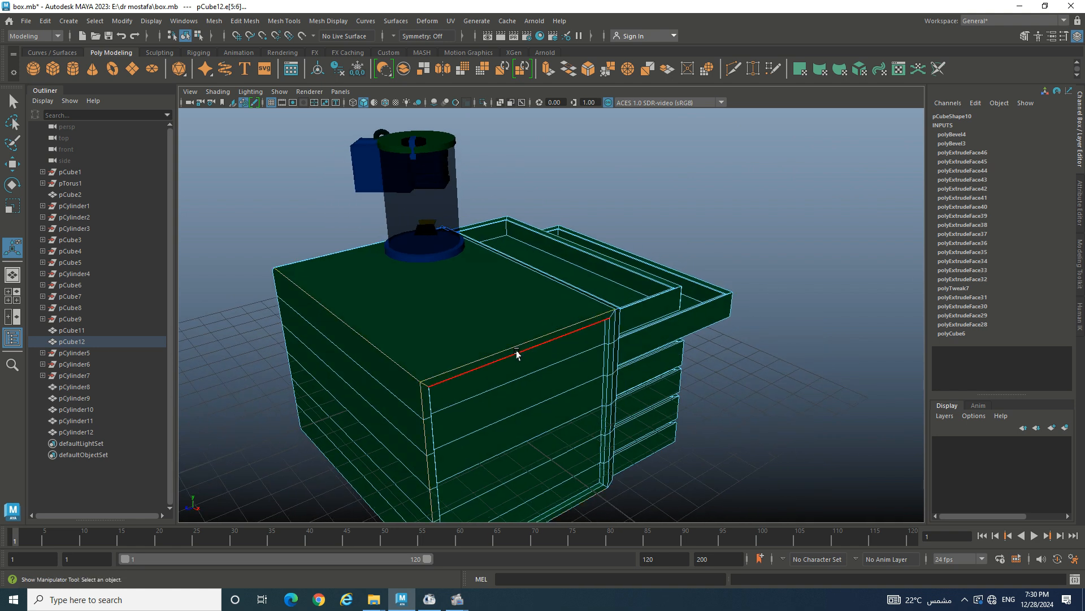
key(ctrl+b)
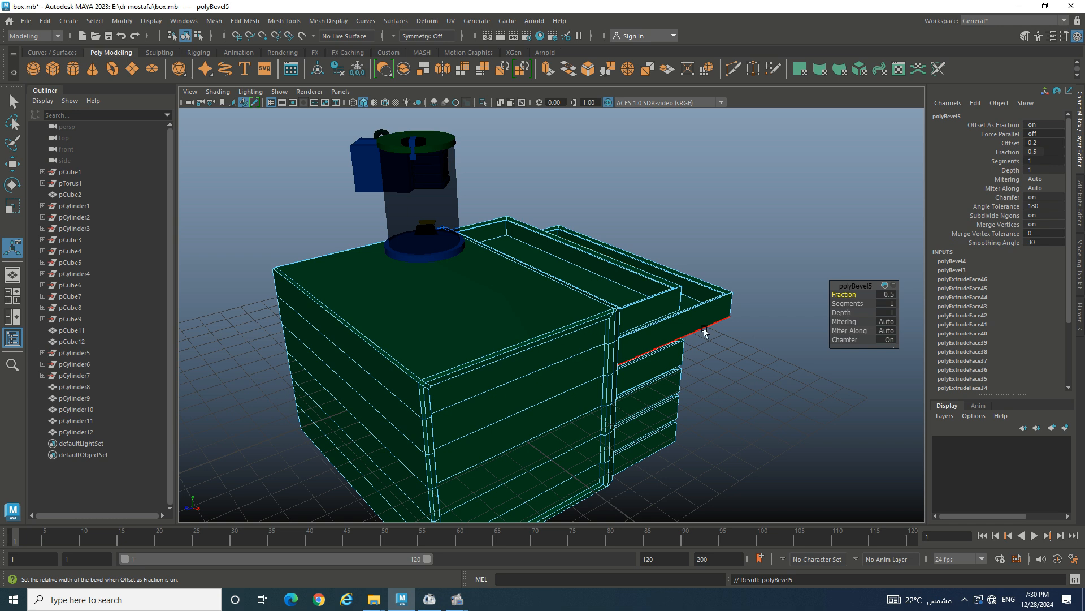
mouse_move(852, 304)
mouse_down()
mouse_move(864, 304)
mouse_move(860, 294)
mouse_up()
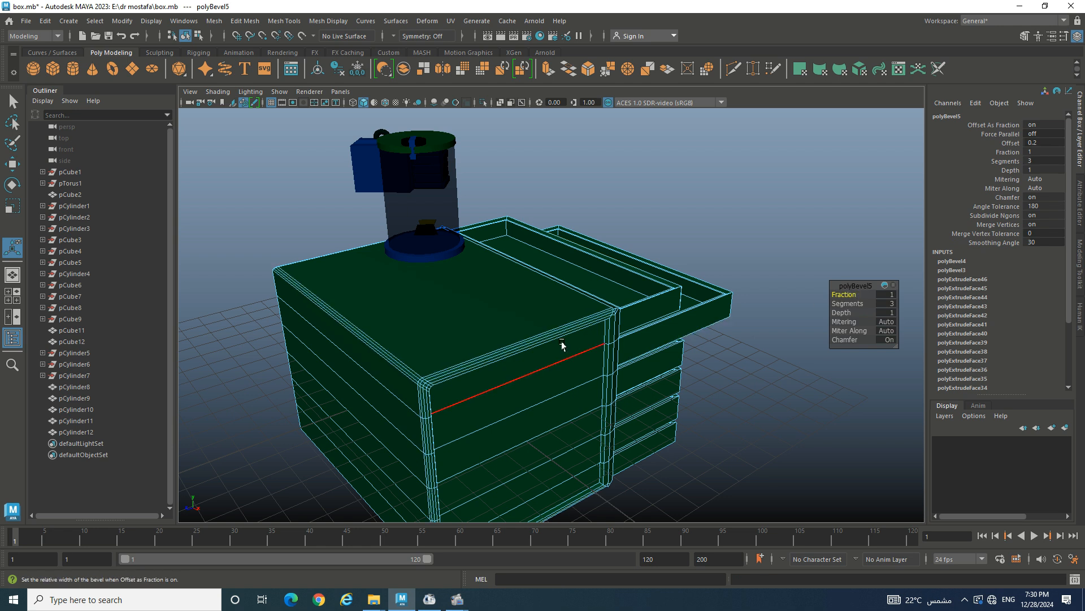
- Raise that bevel's Fraction to 1, then clear the selection
scroll(560, 339, up, 3)
scroll(615, 342, up, 2)
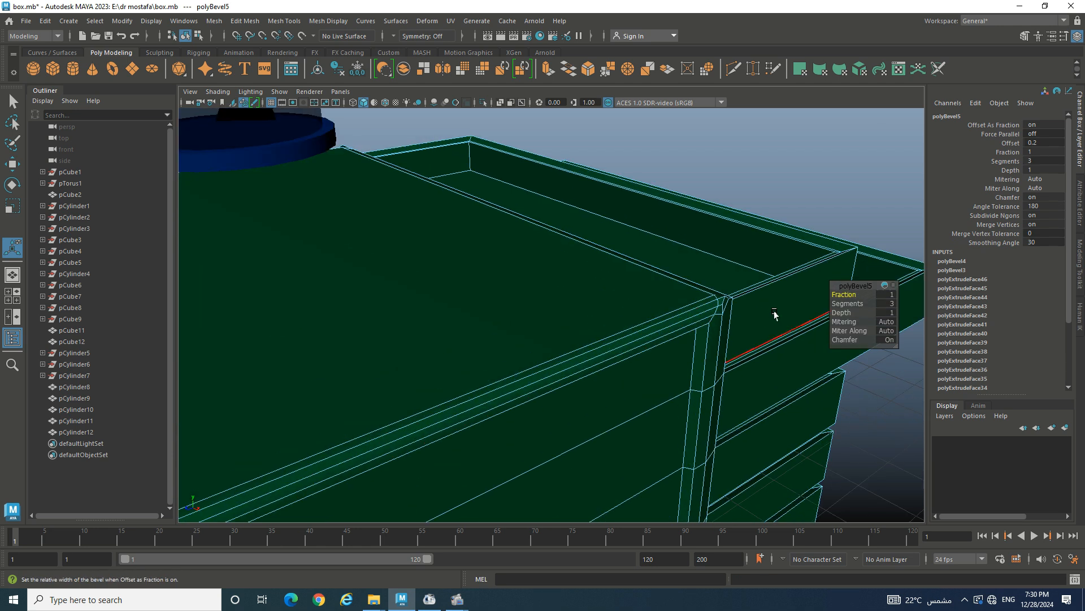
mouse_move(845, 294)
mouse_down()
mouse_move(816, 290)
mouse_move(865, 292)
mouse_up()
scroll(746, 367, down, 2)
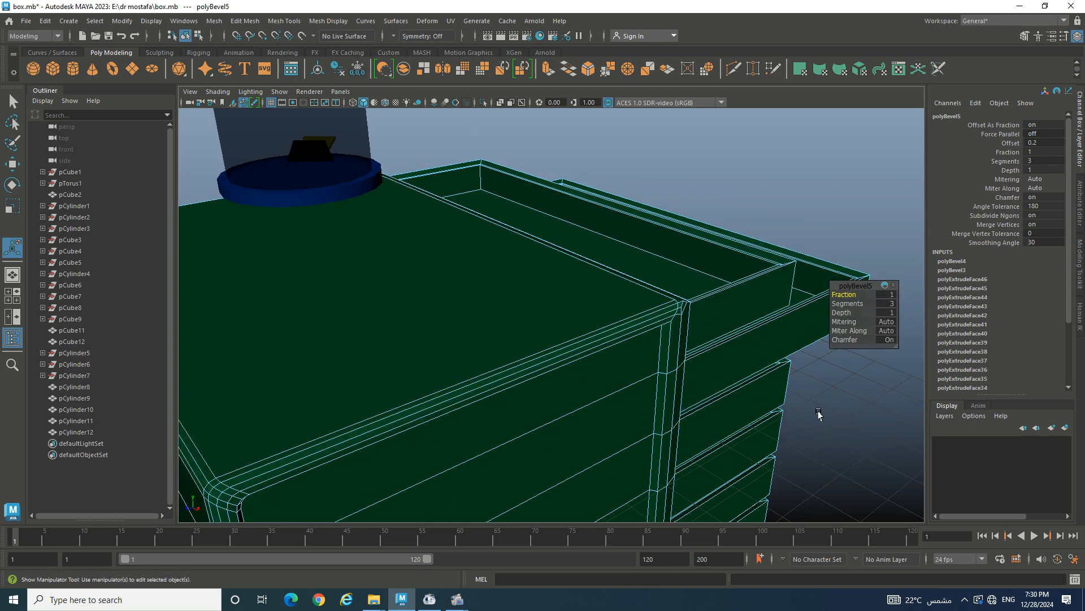
click(818, 415)
alt+drag(710, 395, 520, 368)
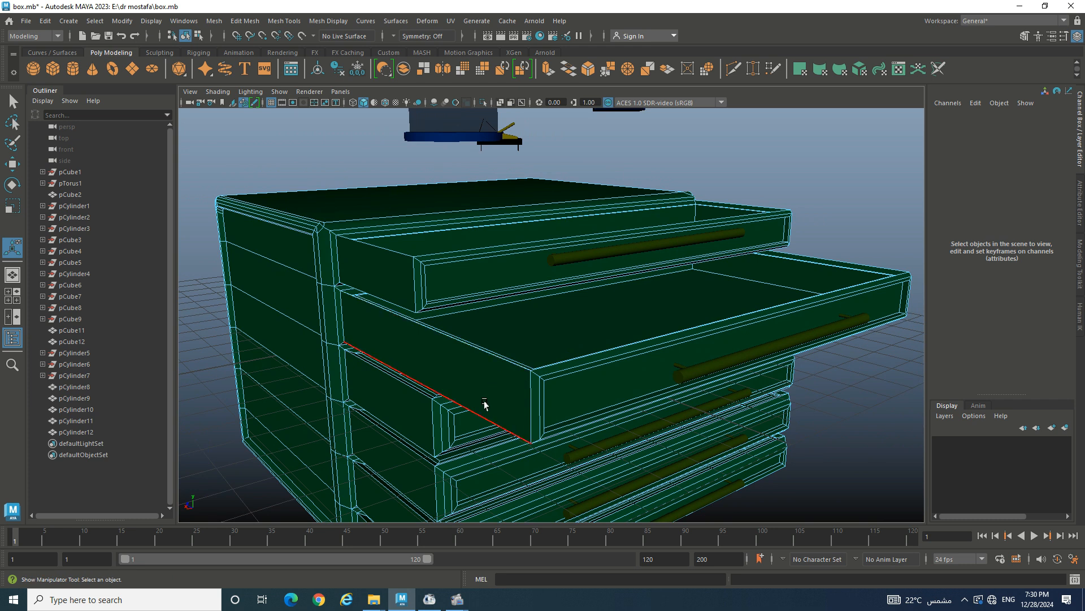
- Bevel the pulled-out drawer's front side edges with 3 segments and Fraction 1
click(474, 415)
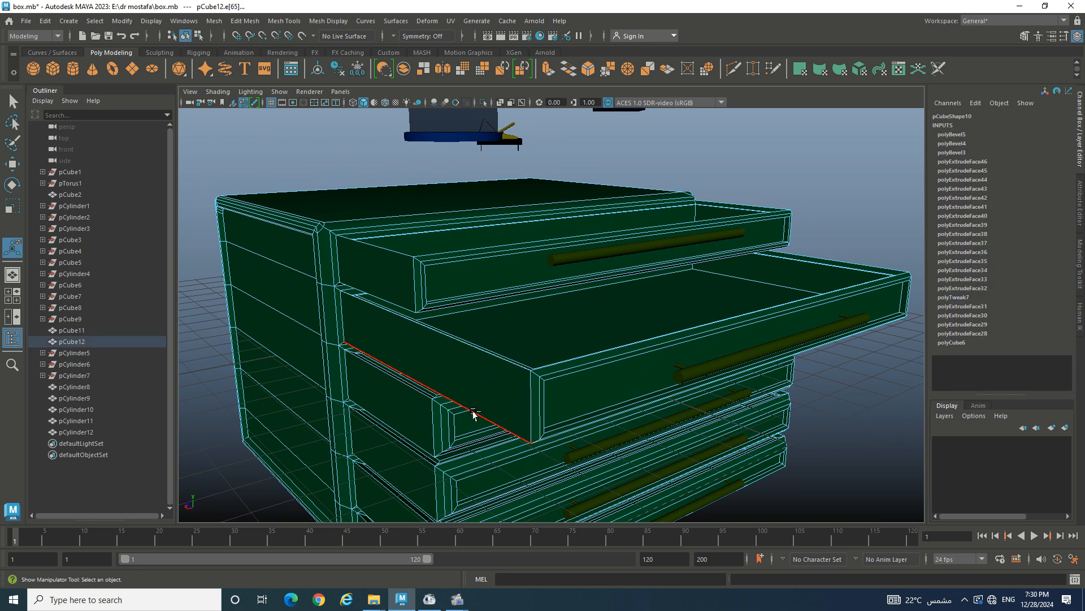
alt+drag(508, 368, 513, 337)
shift+click(441, 308)
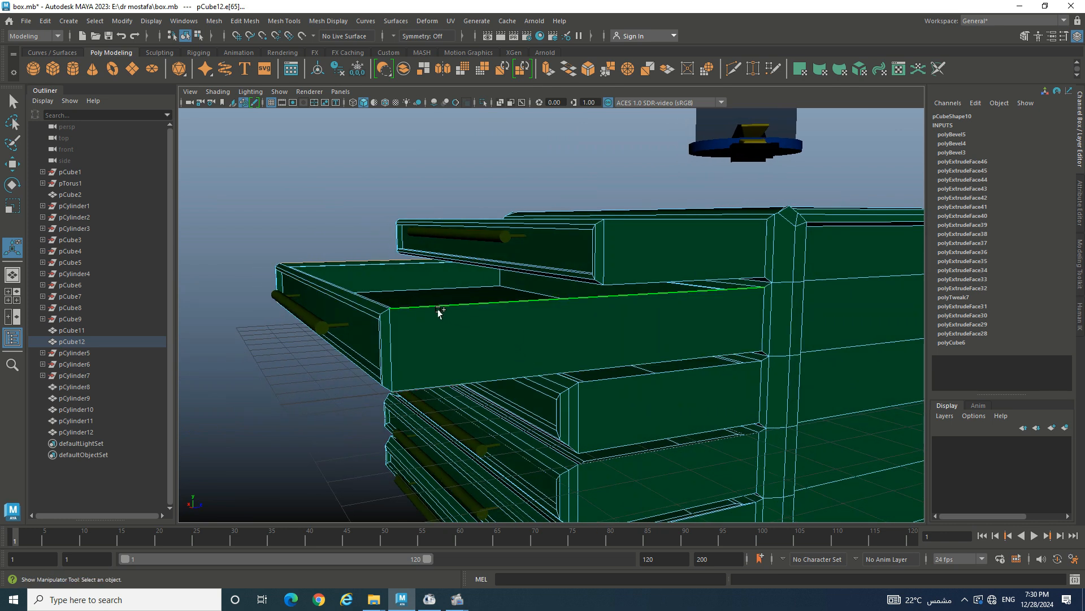
shift+click(488, 378)
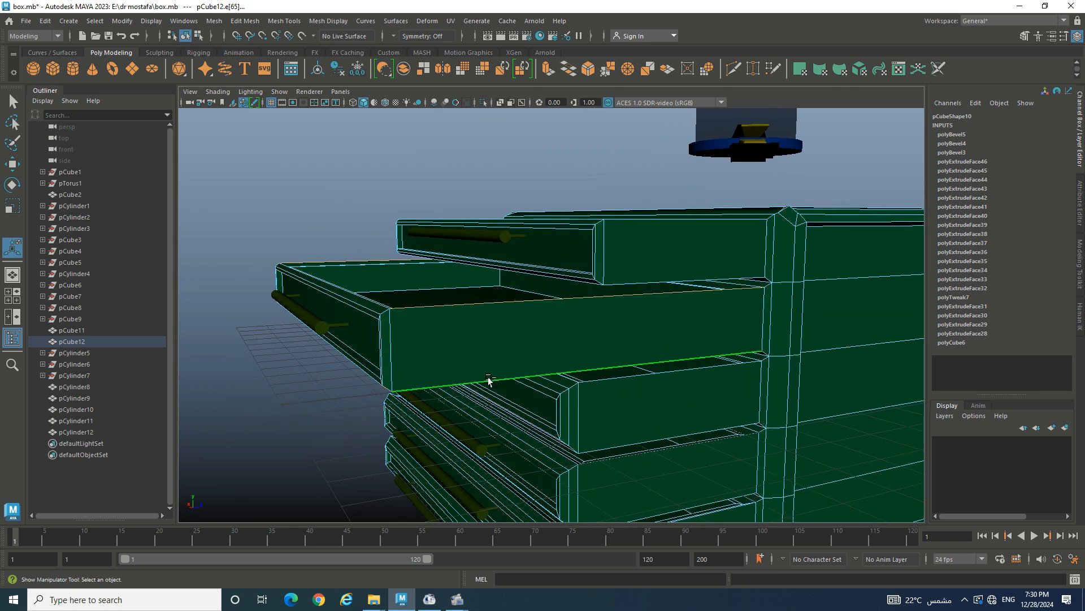
key(ctrl+b)
scroll(475, 337, up, 6)
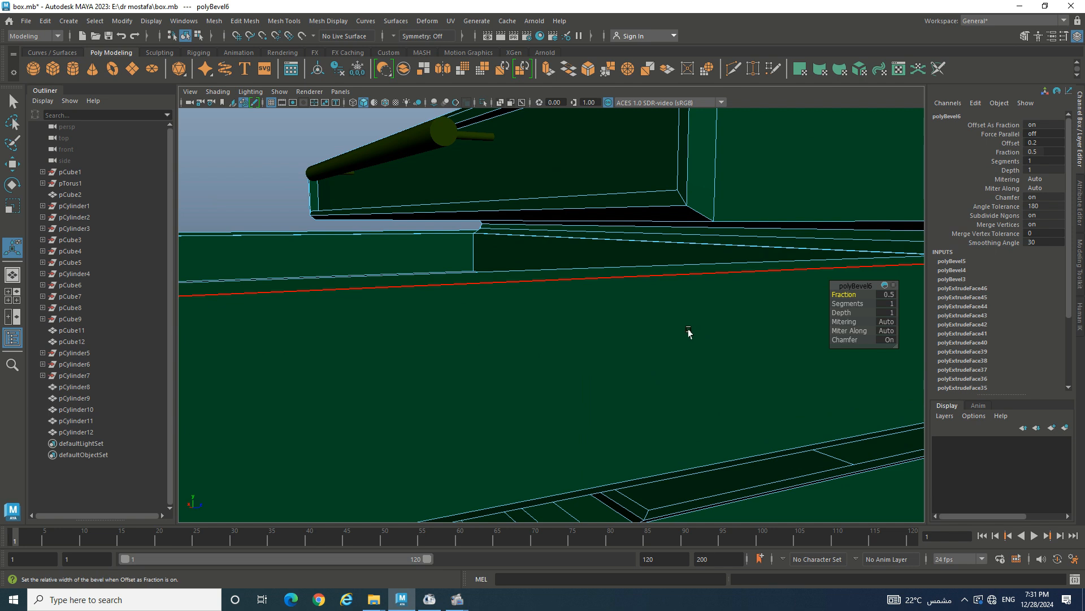
alt+drag(610, 372, 612, 375)
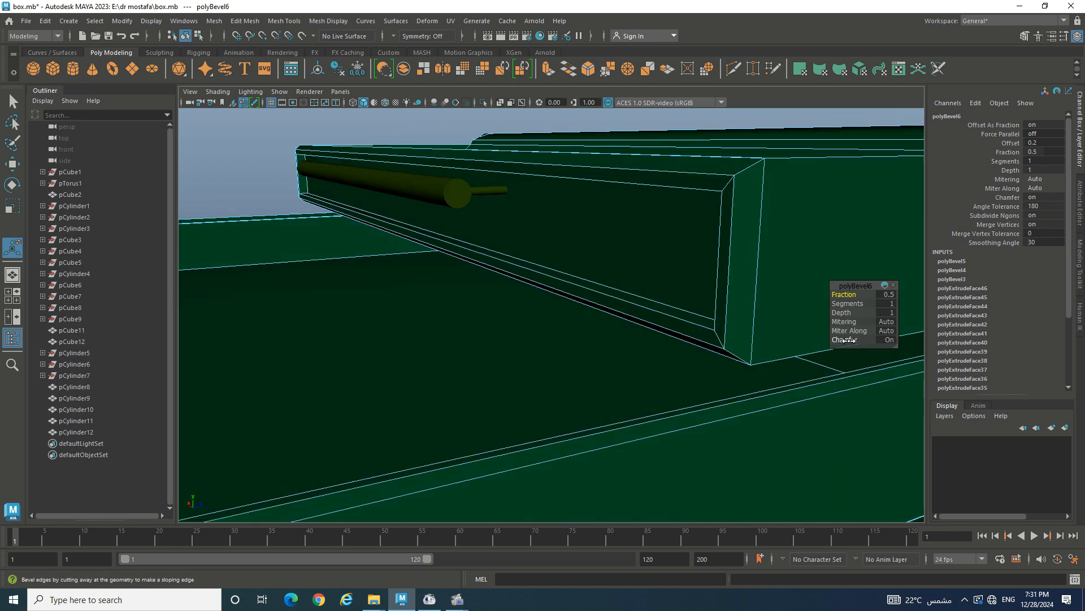
drag(854, 303, 808, 292)
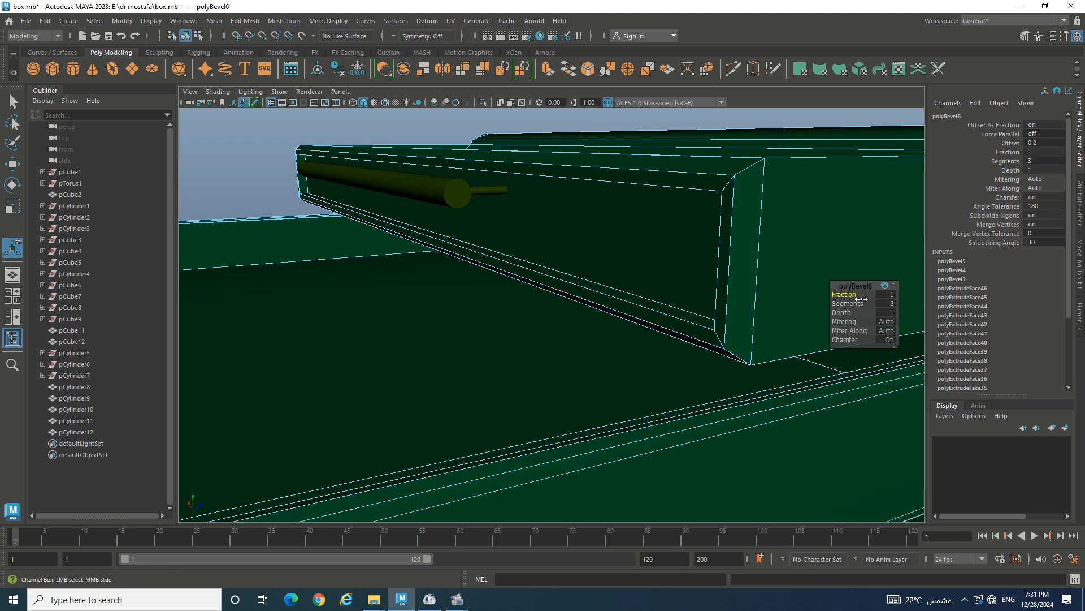
- Frame the whole cabinet, clear the selection and pick an edge on the cabinet top
key(f)
click(401, 412)
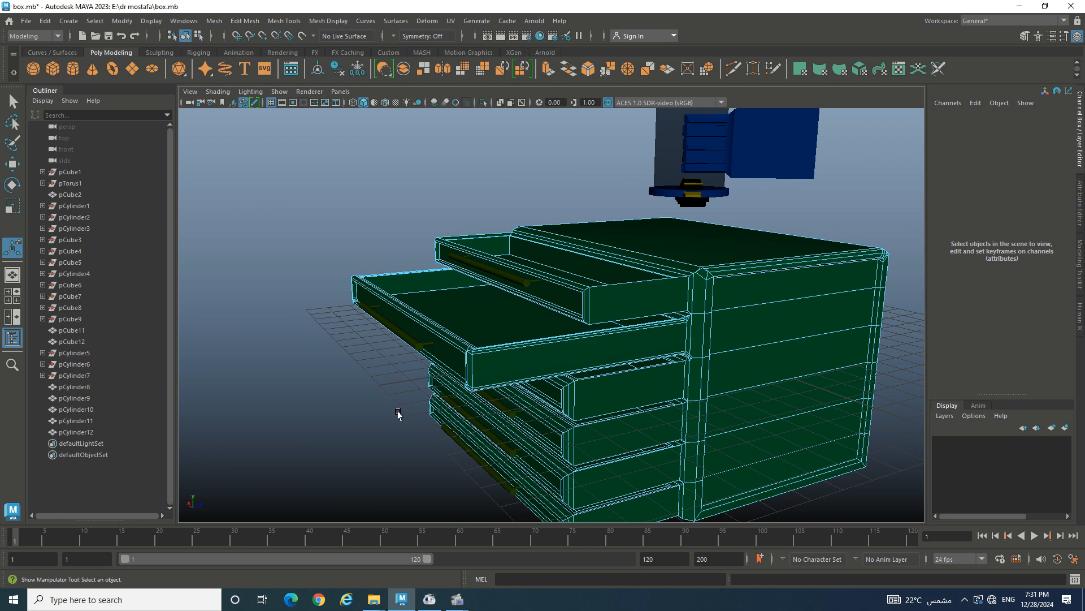
alt+drag(398, 413, 534, 411)
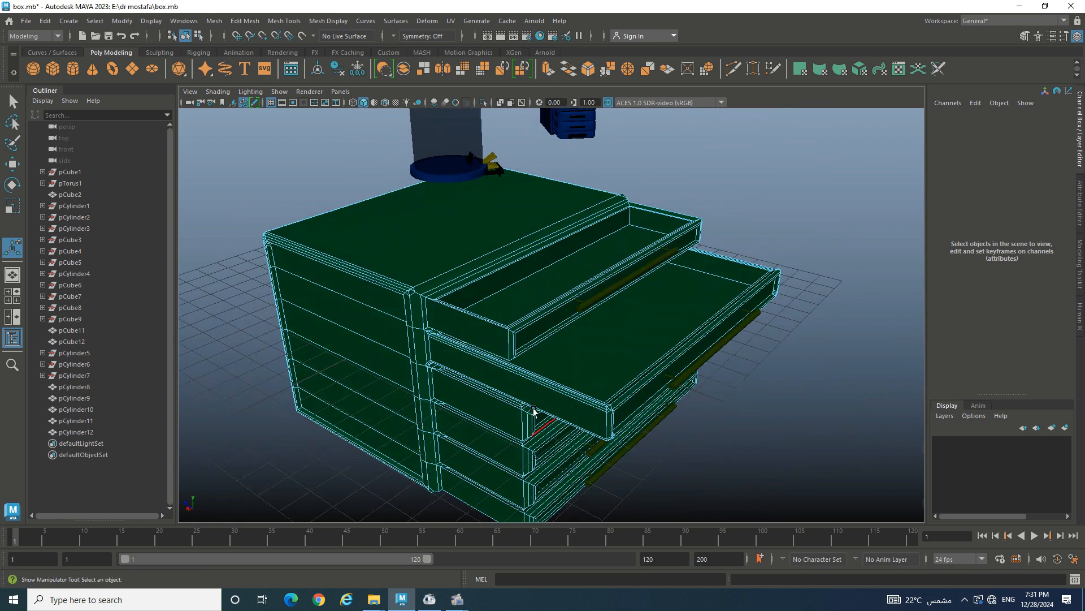
click(444, 169)
- Lower the cylinder and the blue box pCube2 onto the cabinet top
scroll(445, 168, down, 3)
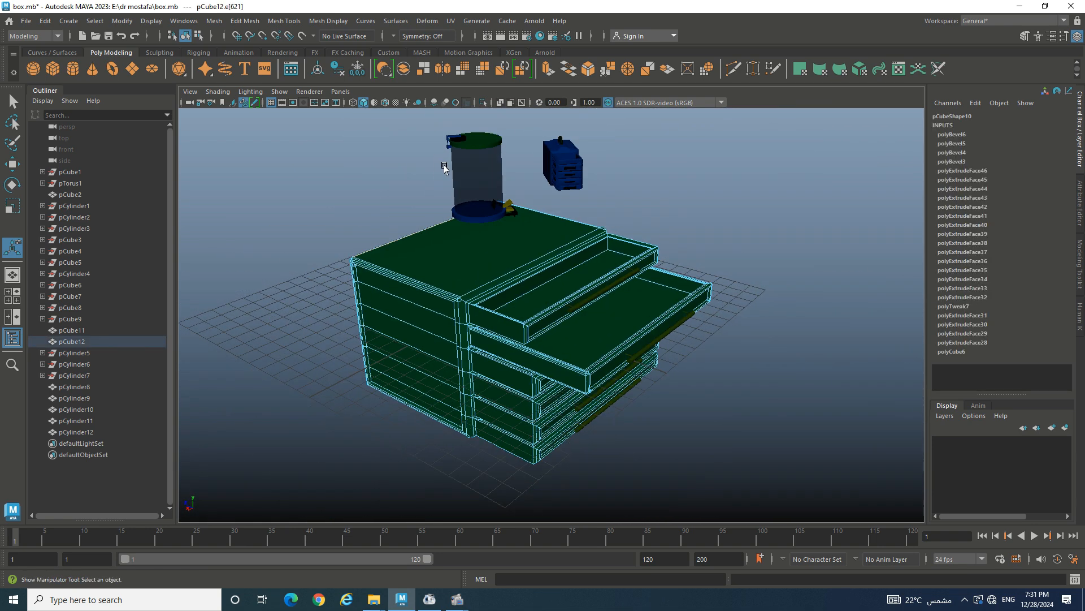
right_drag(444, 157, 446, 143)
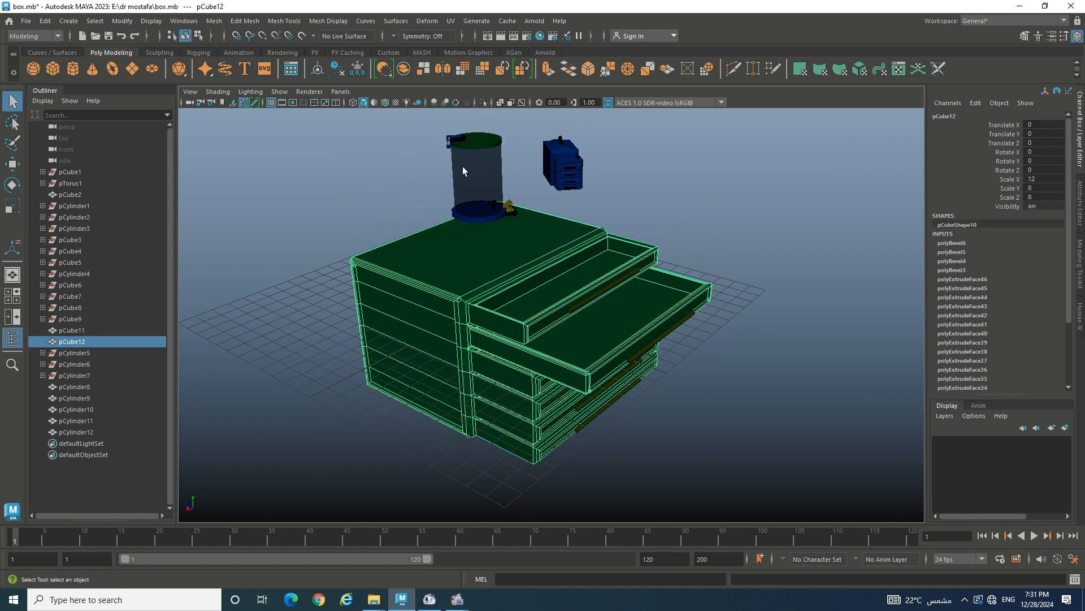
key(w)
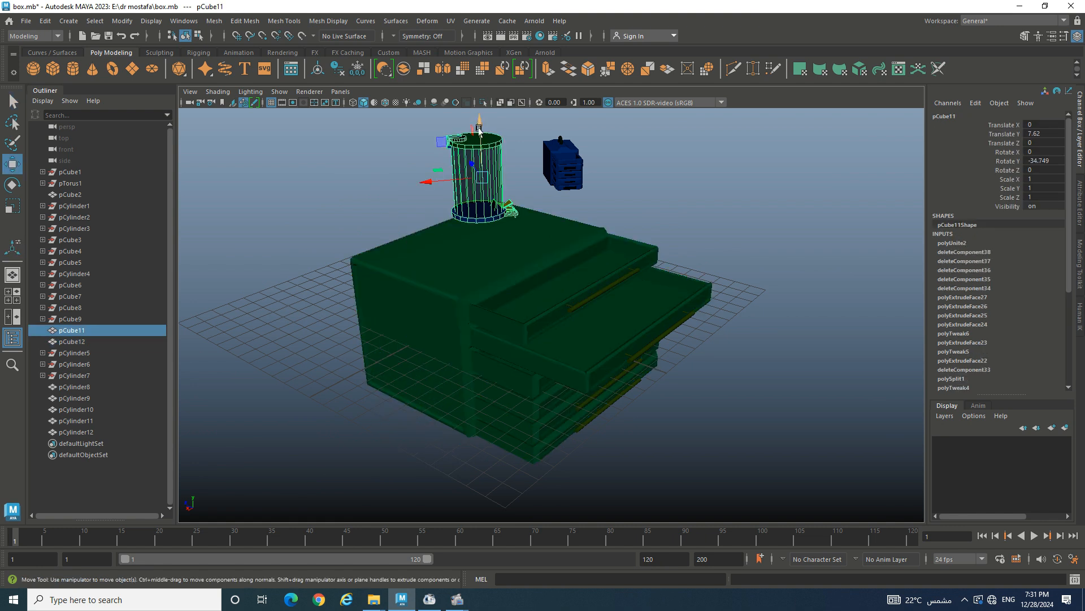
drag(480, 138, 479, 157)
click(561, 151)
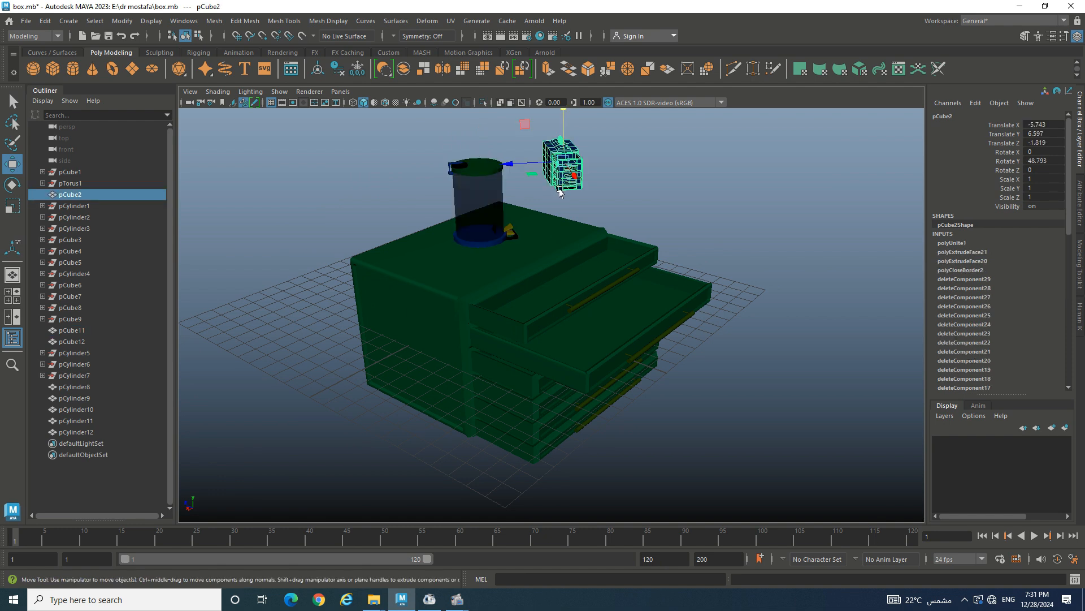
alt+drag(560, 192, 650, 180)
drag(685, 148, 681, 191)
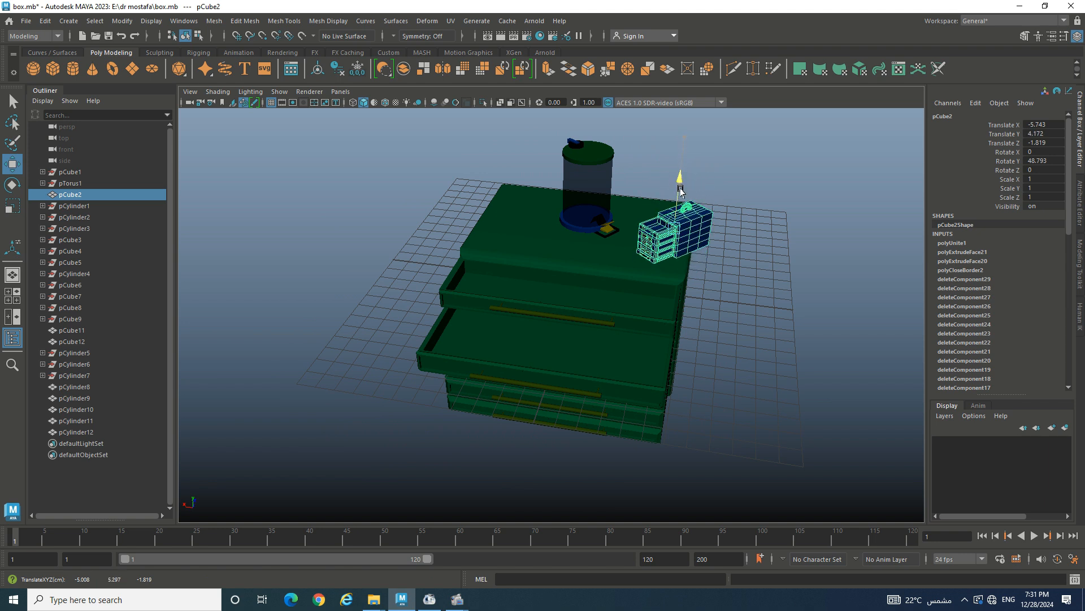
mouse_move(650, 234)
mouse_down()
mouse_move(630, 245)
mouse_move(648, 226)
mouse_up()
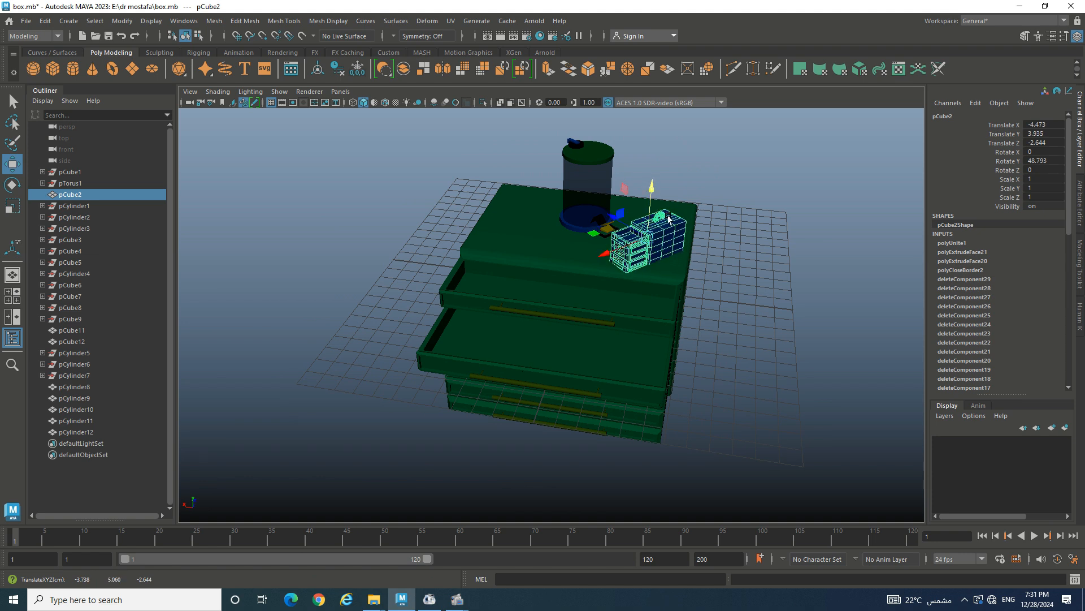
- Marquee-select the whole cabinet with its drawers and raise it above the grid
drag(760, 163, 470, 444)
scroll(555, 271, down, 5)
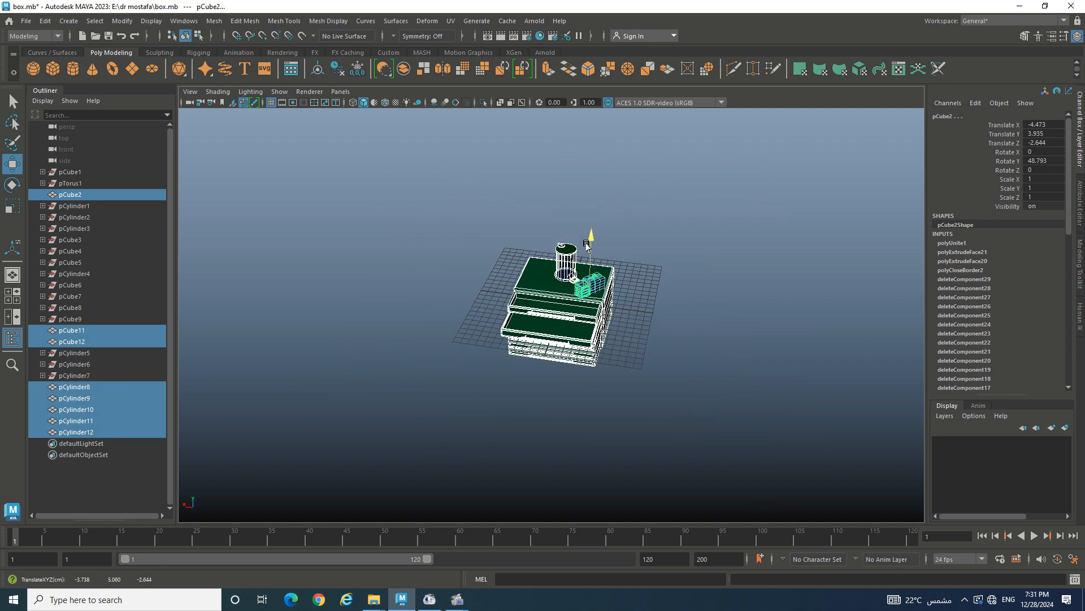
drag(580, 259, 579, 152)
- Create a plane pPlane1 and scale it up uniformly into a large floor
click(317, 119)
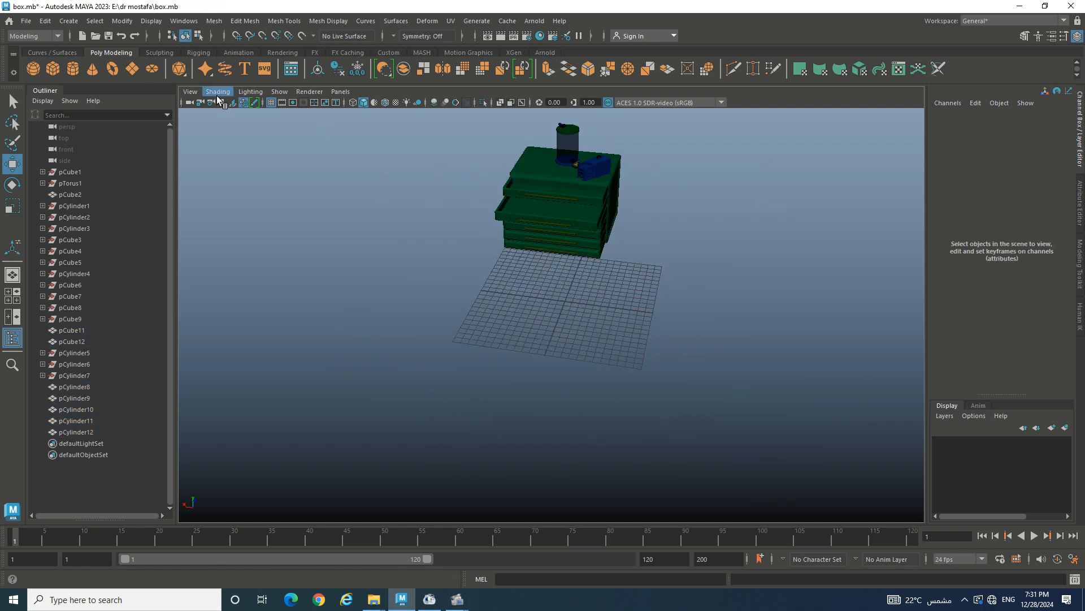
click(132, 69)
key(r)
drag(565, 301, 1074, 415)
scroll(547, 313, down, 4)
drag(558, 307, 880, 359)
drag(566, 309, 755, 342)
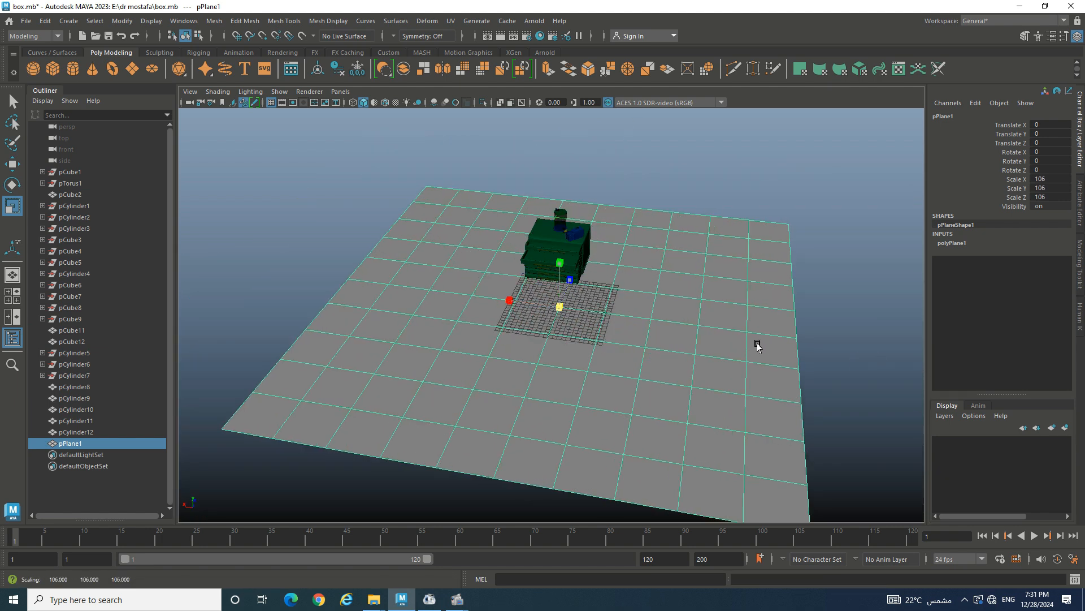
drag(559, 308, 970, 389)
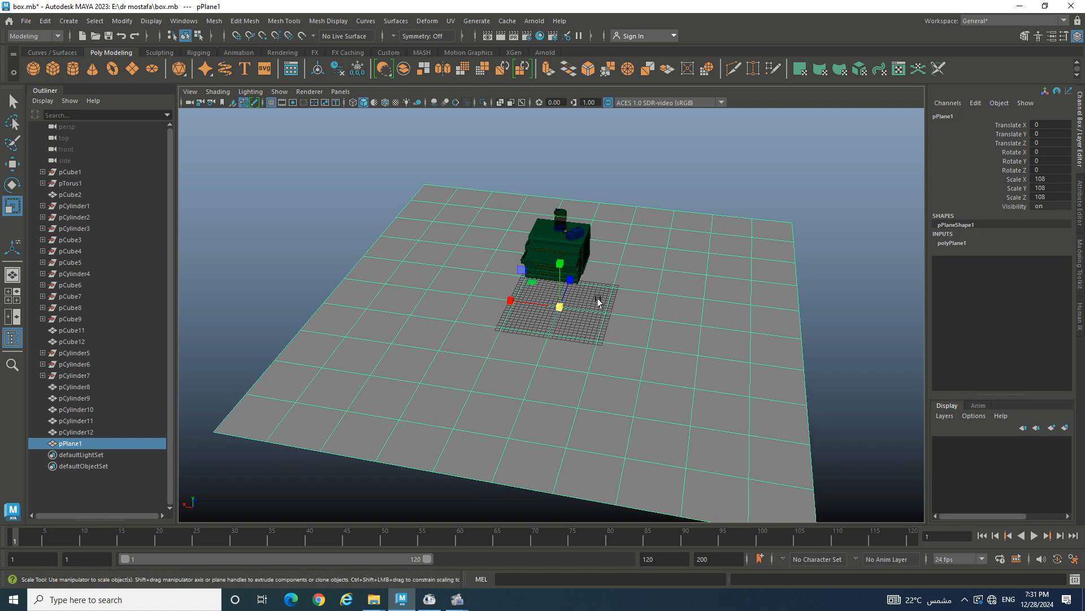
- Stretch the floor plane further along Z and X, then switch it to edge mode
drag(571, 282, 618, 199)
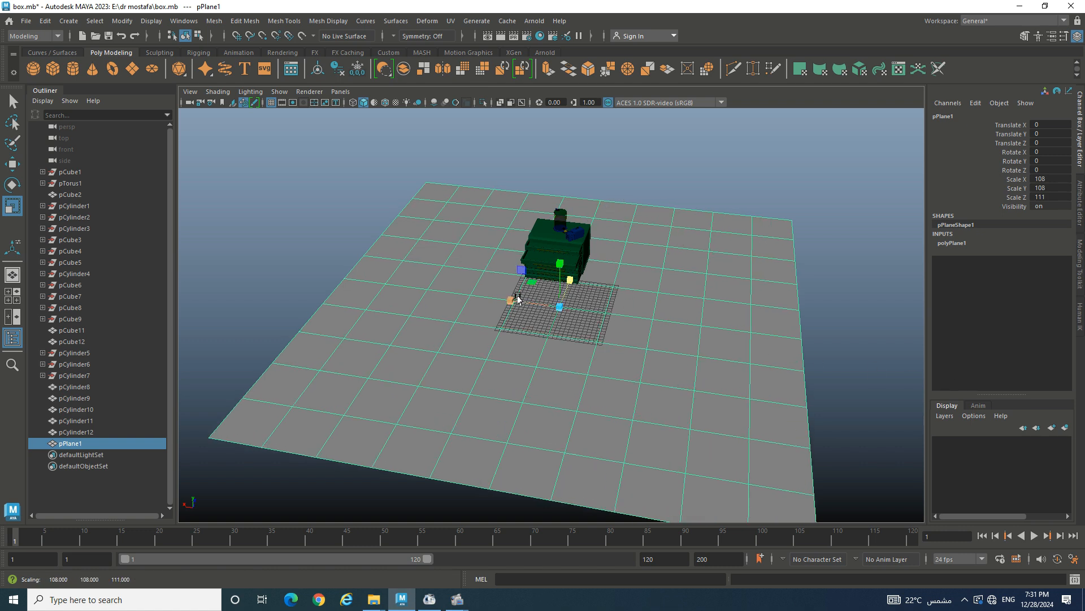
drag(510, 300, 301, 281)
right_drag(516, 183, 524, 156)
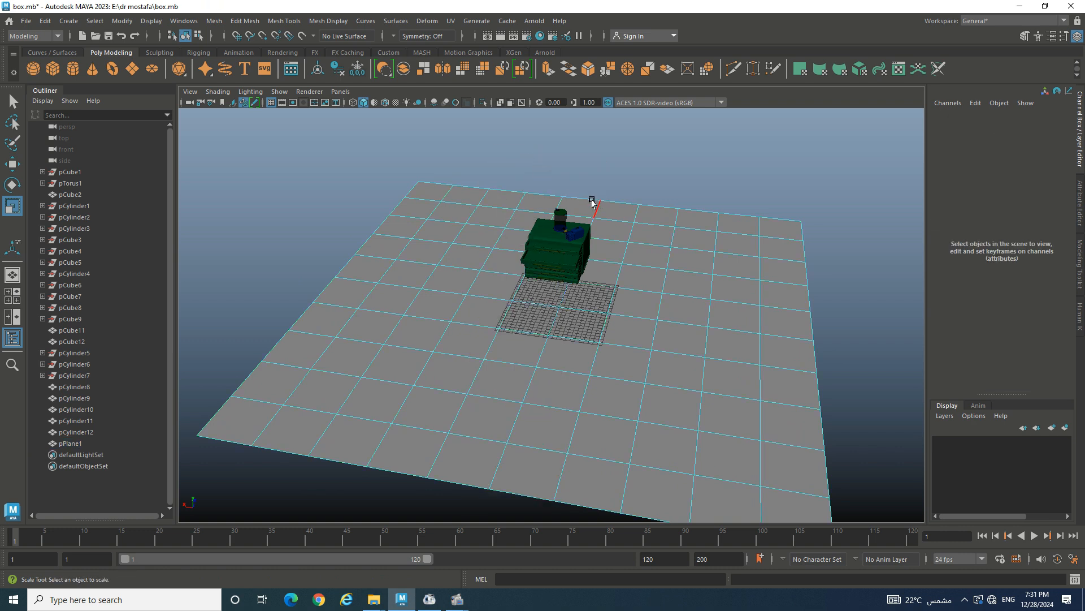
- Select the floor's back border edges and extrude them up into walls about 46.867 high
double_click(586, 200)
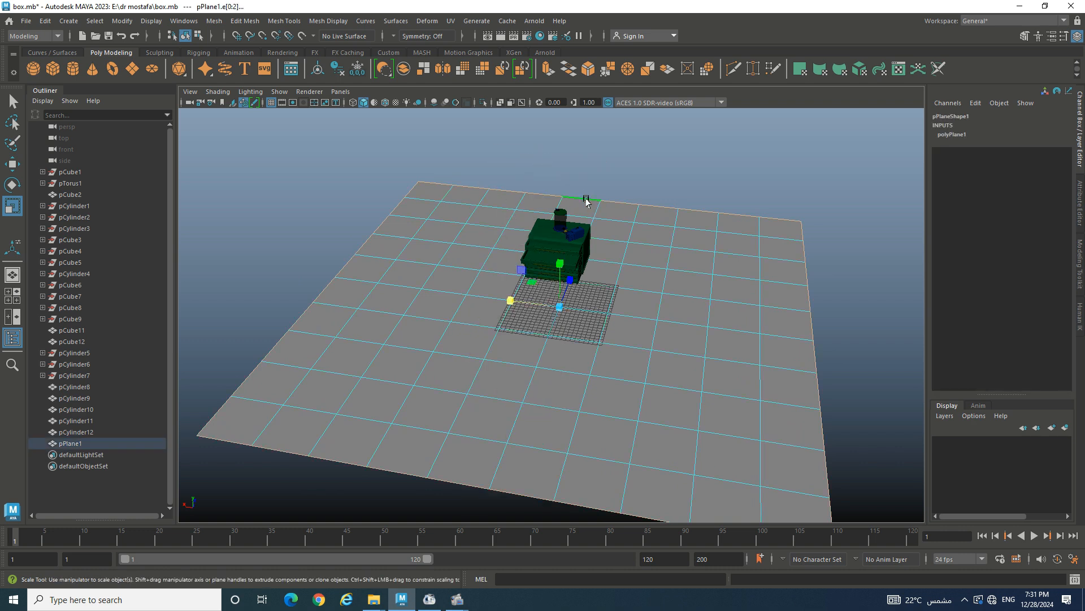
click(626, 203)
click(439, 182)
shift+double_click(766, 219)
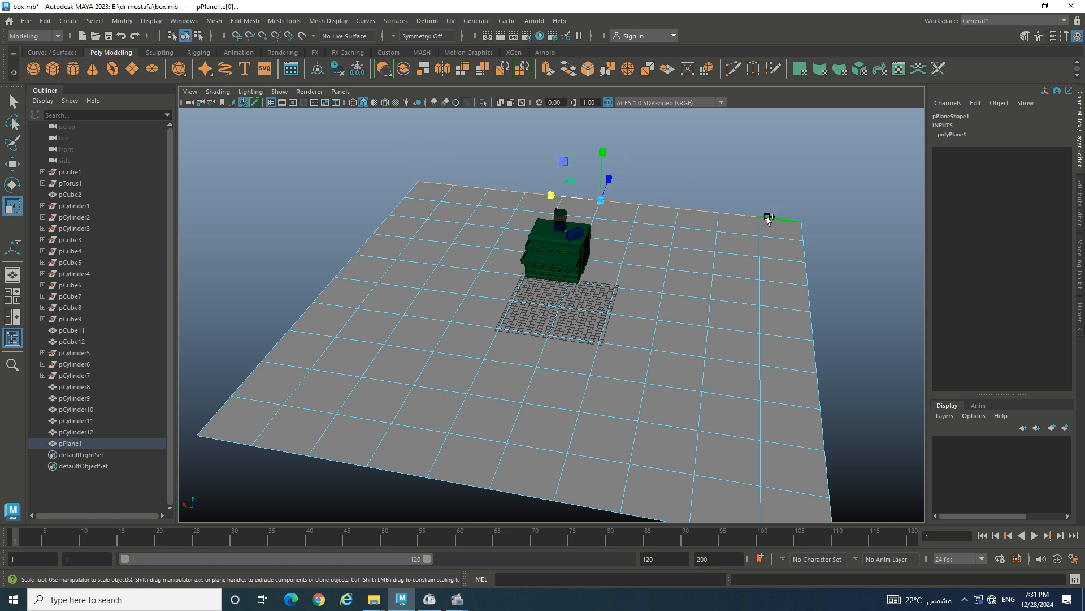
key(w)
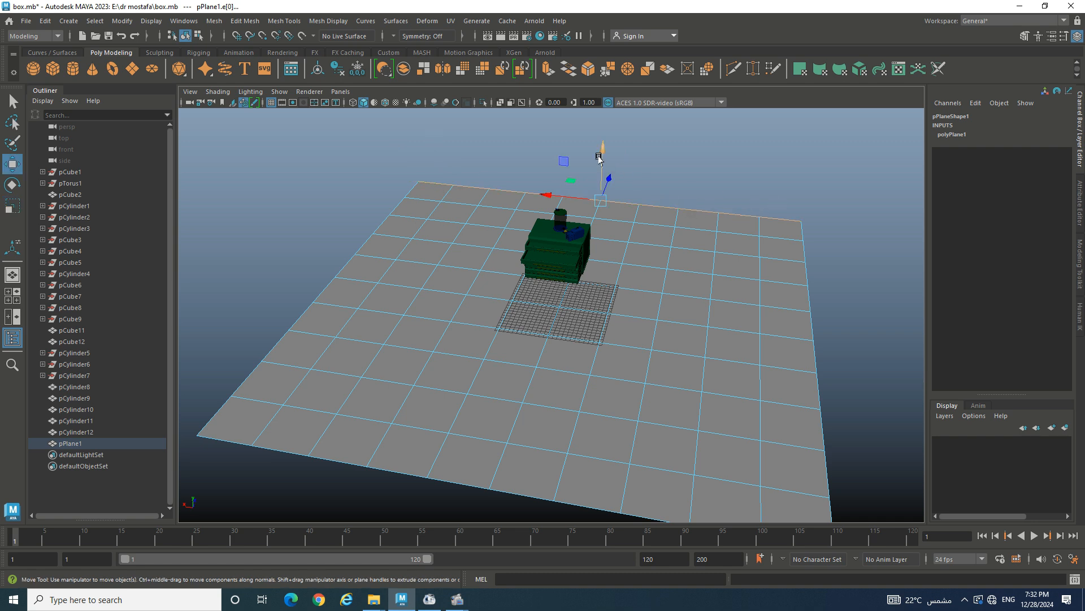
key(ctrl+e)
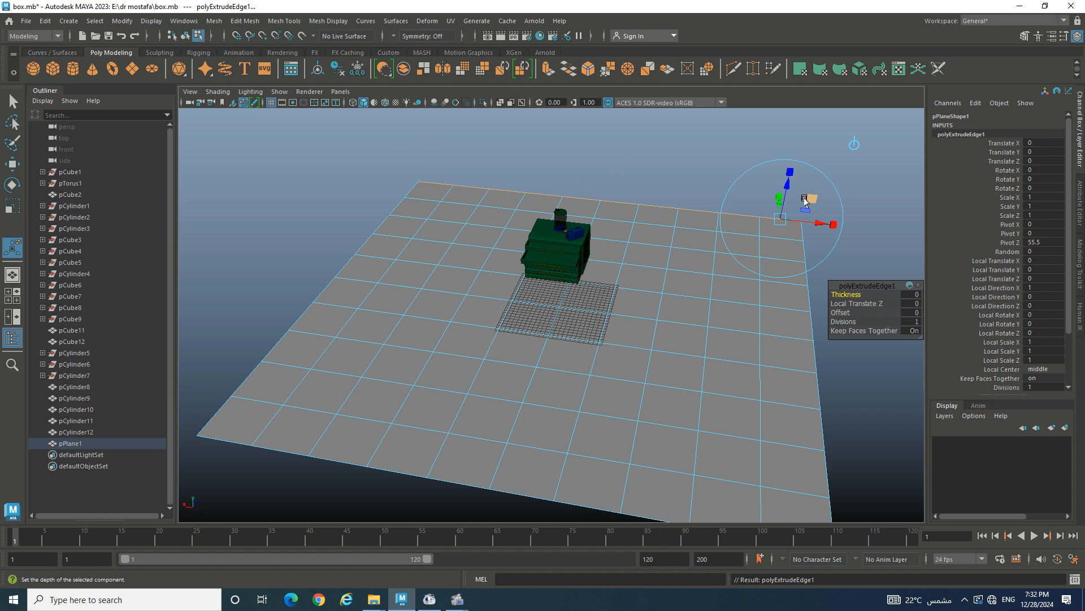
drag(783, 186, 677, 129)
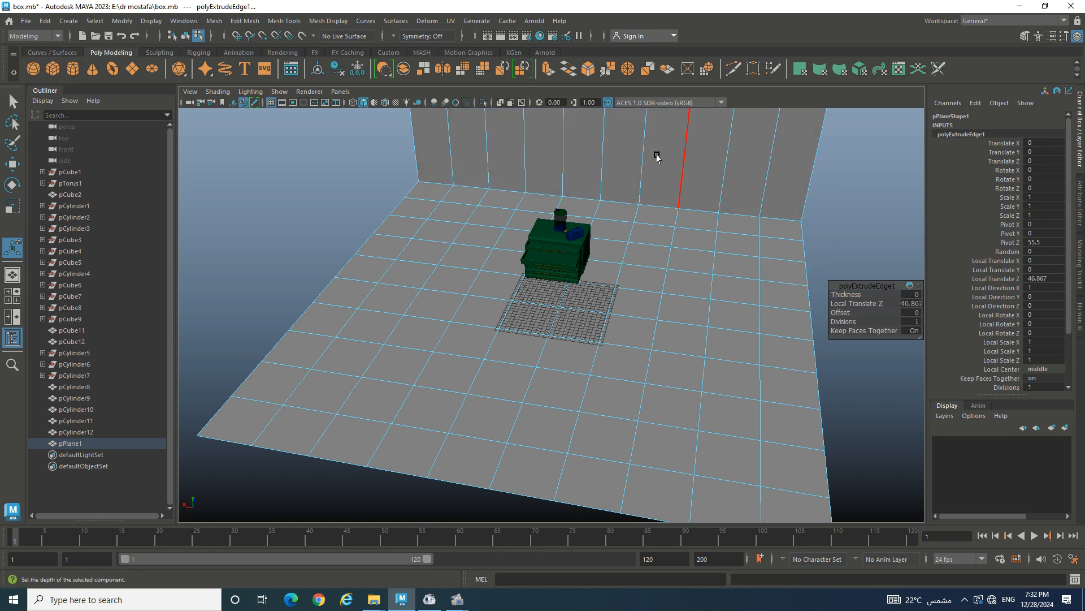
- Bring the cabinet back into view and assign a new Lambert material to the plane
scroll(656, 158, up, 3)
scroll(661, 161, up, 5)
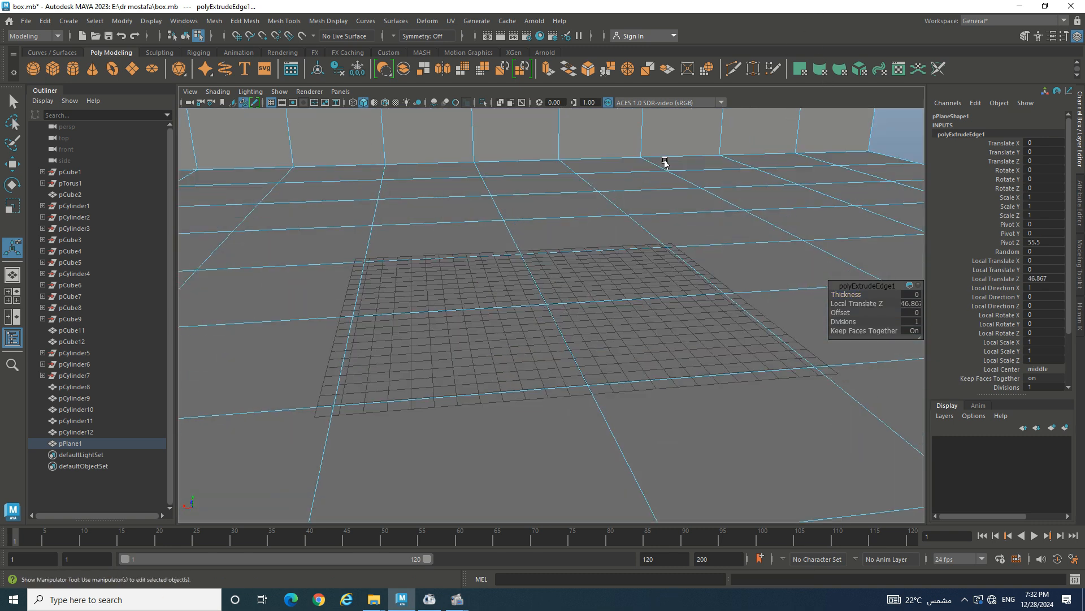
alt+middle_drag(650, 158, 628, 461)
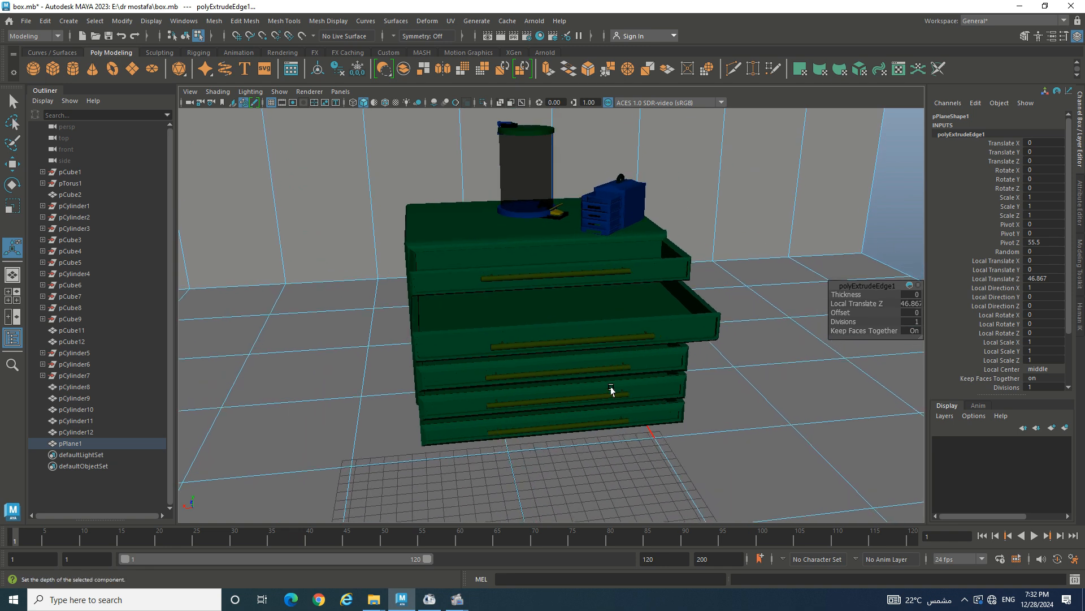
alt+drag(610, 390, 613, 405)
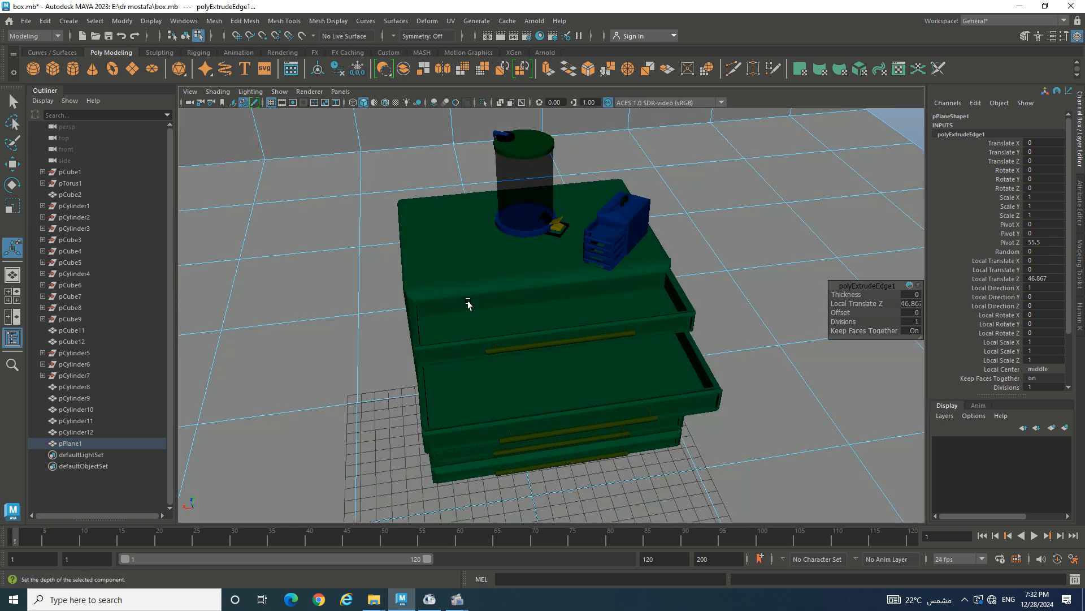
right_drag(333, 239, 418, 496)
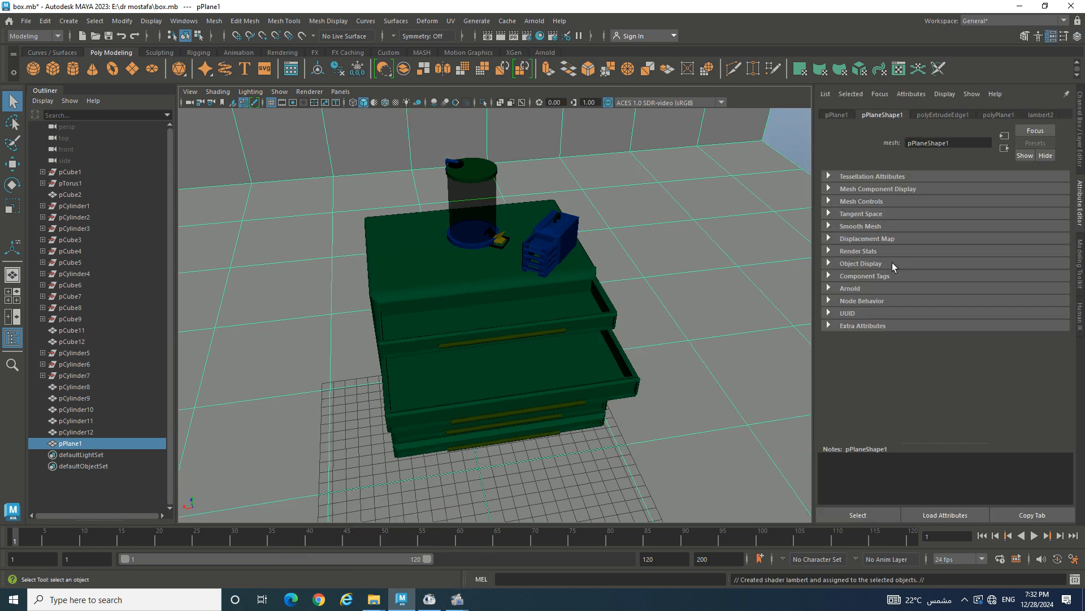
- Set lambert2's Color to bright cyan (H 178.91, S 0.987, V 0.978), then deselect the floor
click(1039, 116)
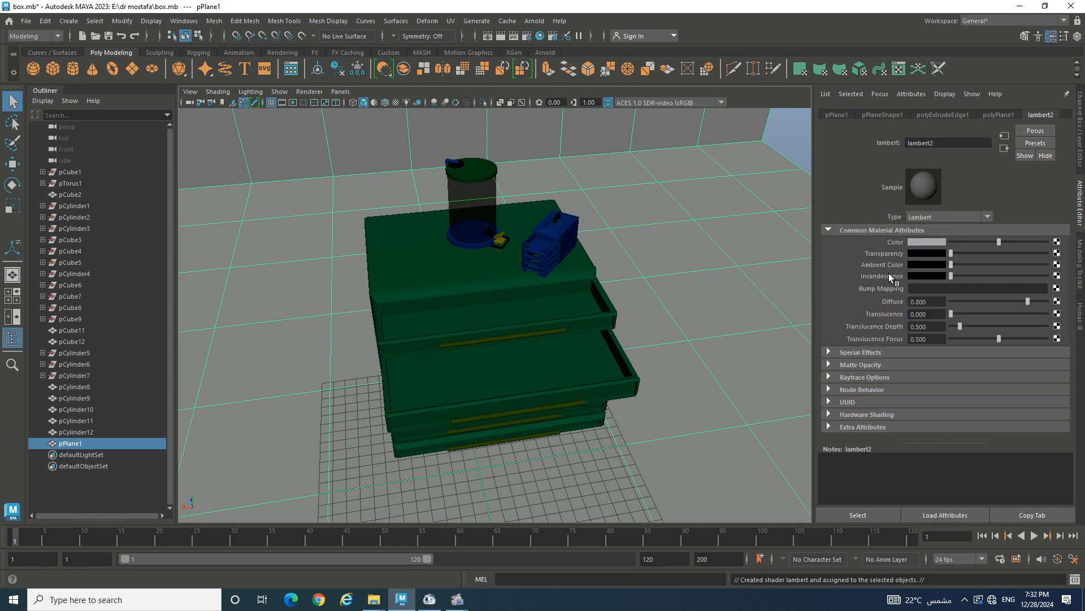
click(936, 242)
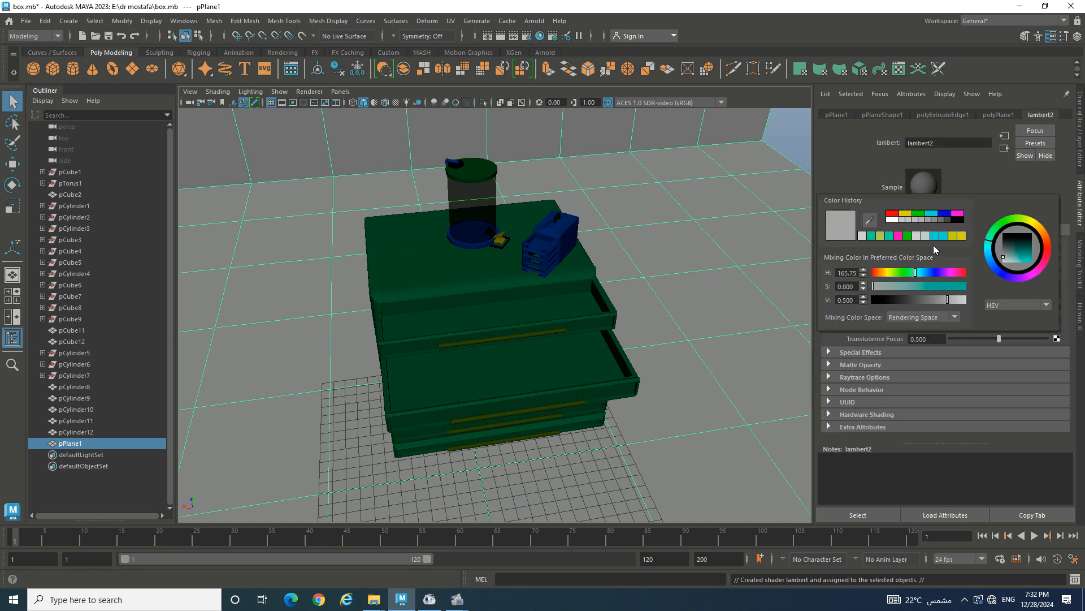
click(945, 235)
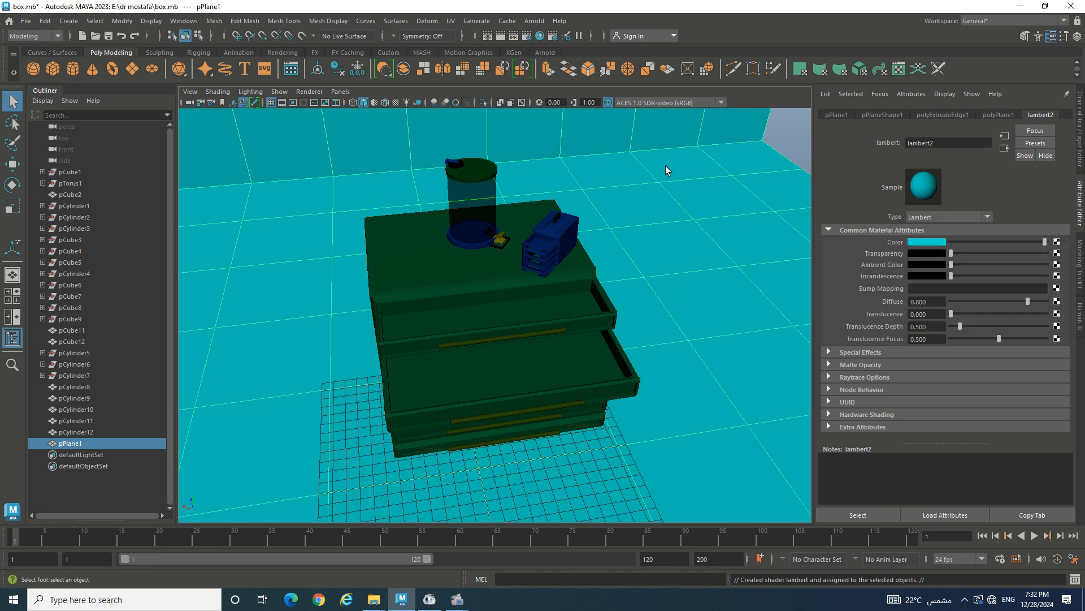
click(797, 131)
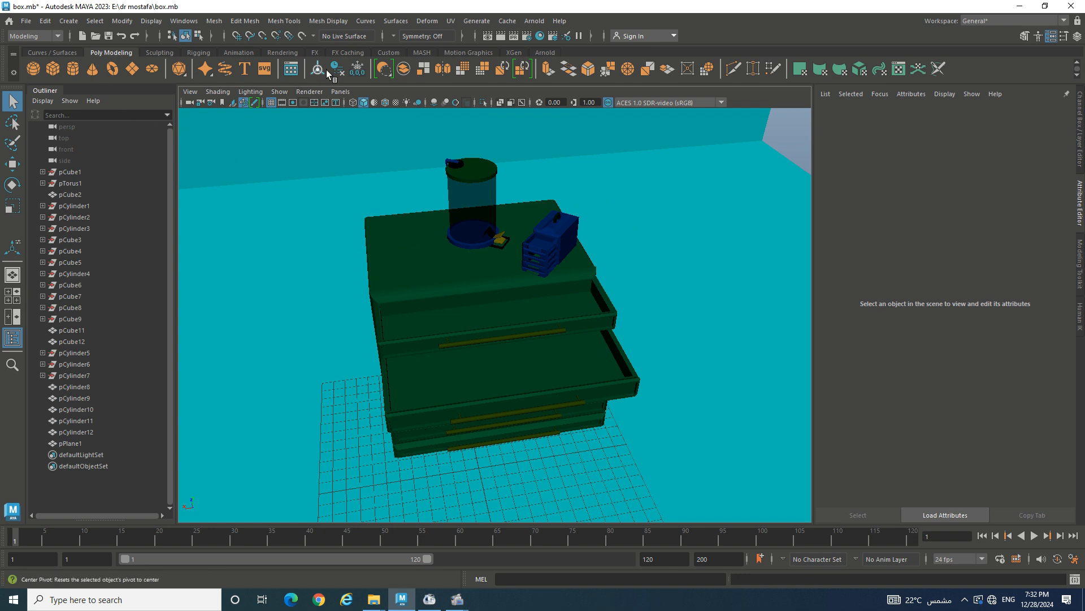
- Try an Arnold mesh light from the Arnold shelf and dismiss the 'No transform is selected!' error
click(549, 53)
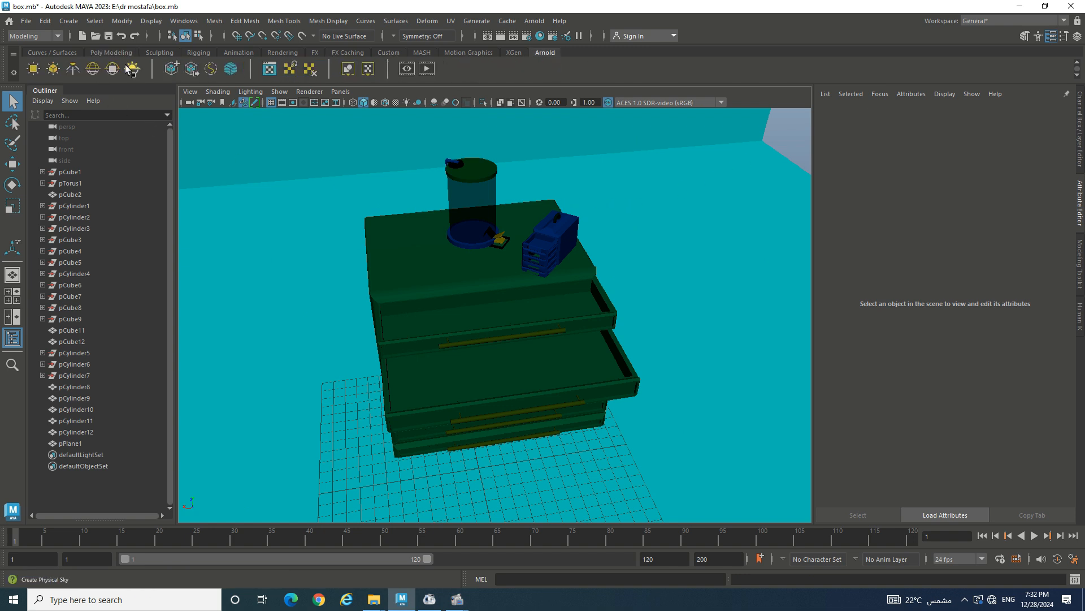
click(54, 69)
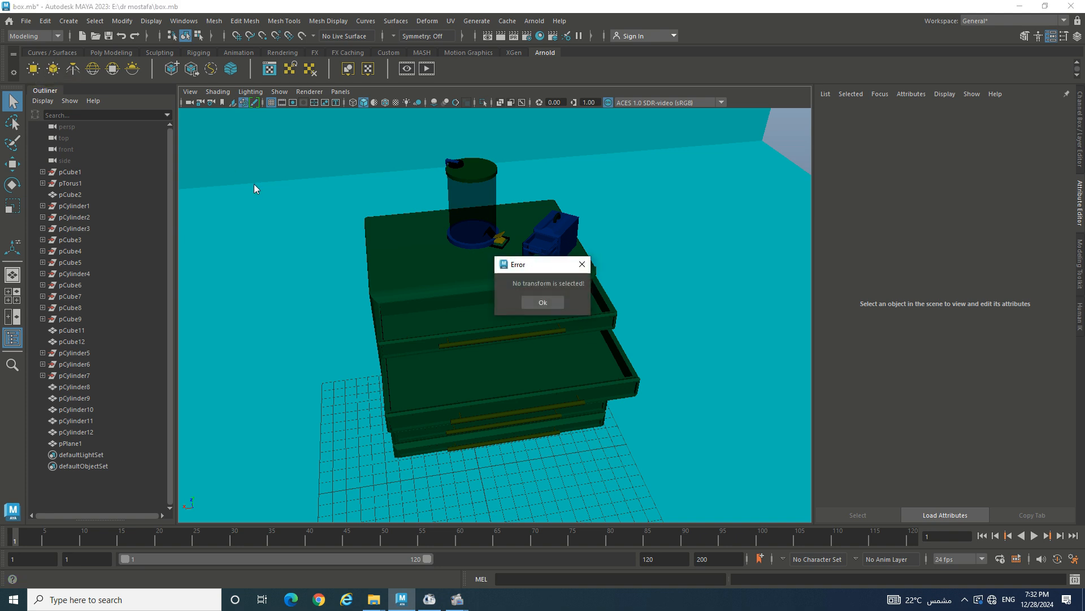
click(535, 297)
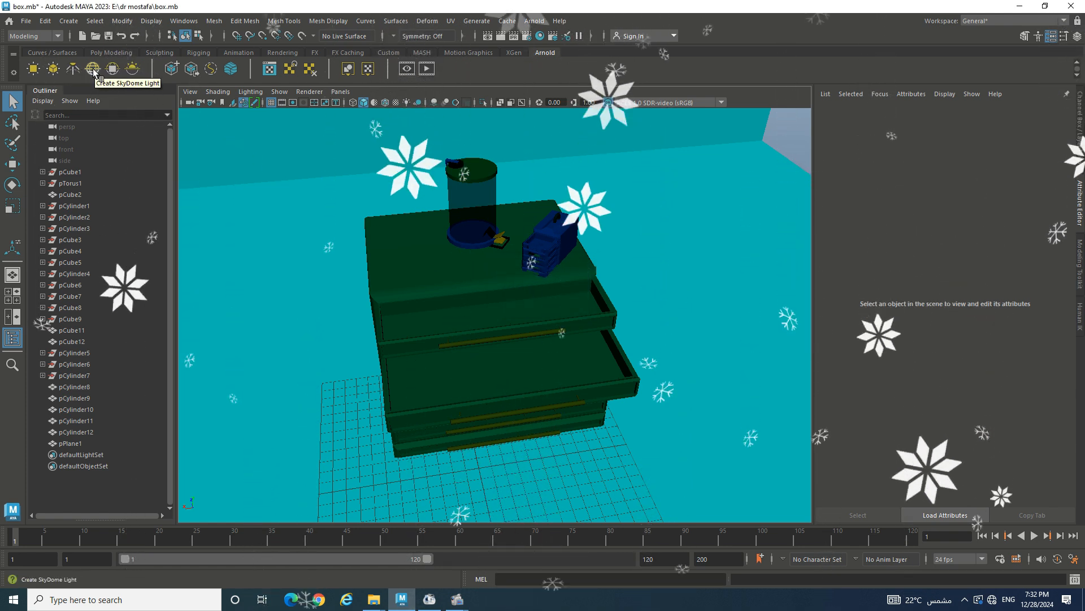
- Create an Arnold Physical Sky, preview it with all-lights display (7), then return to shaded (5)
click(135, 69)
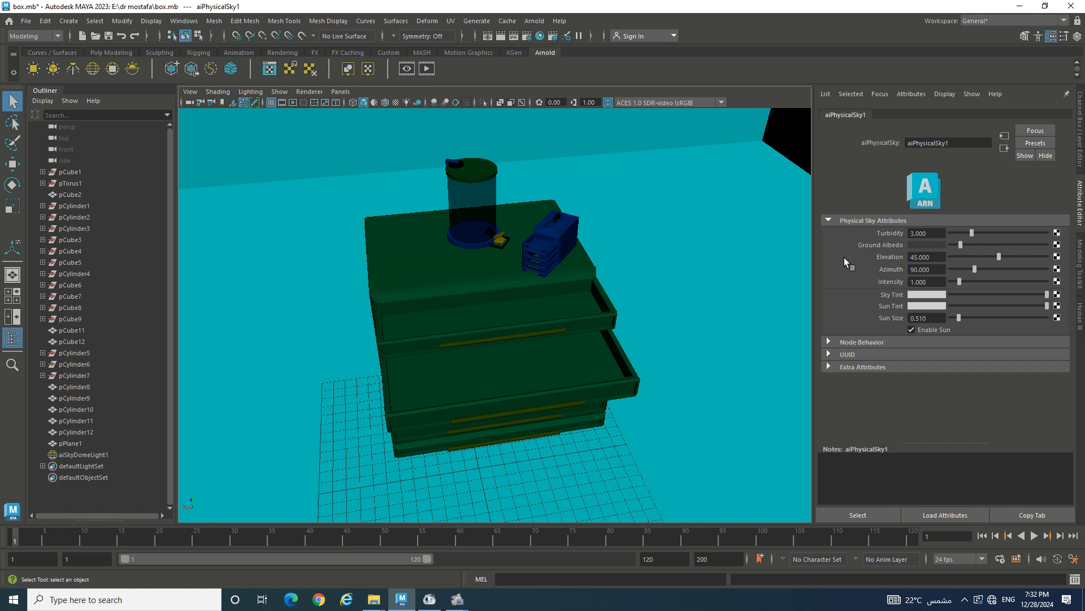
scroll(730, 237, down, 6)
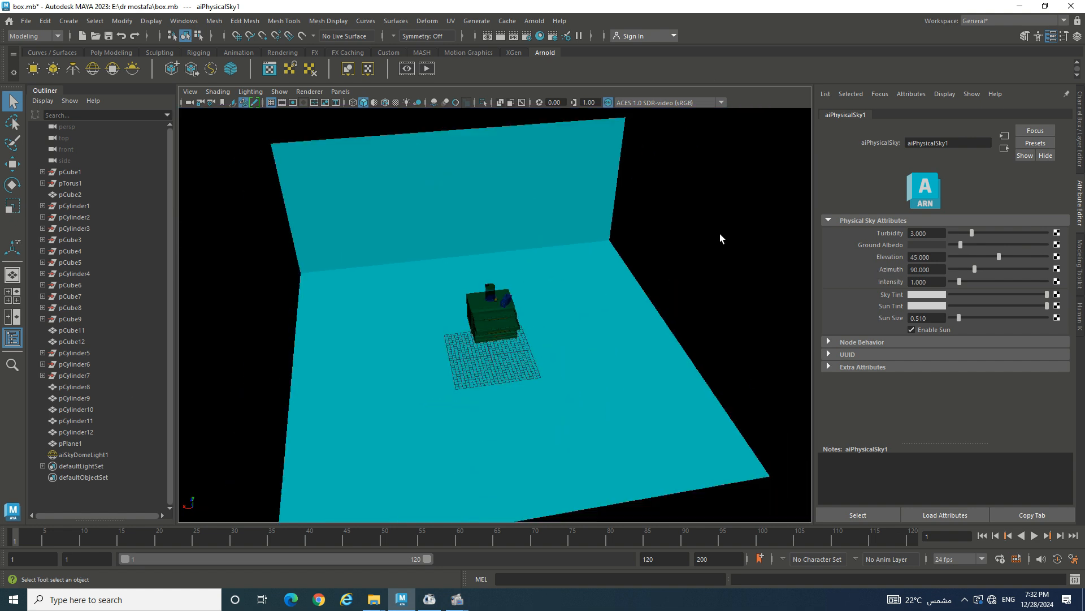
scroll(703, 231, up, 4)
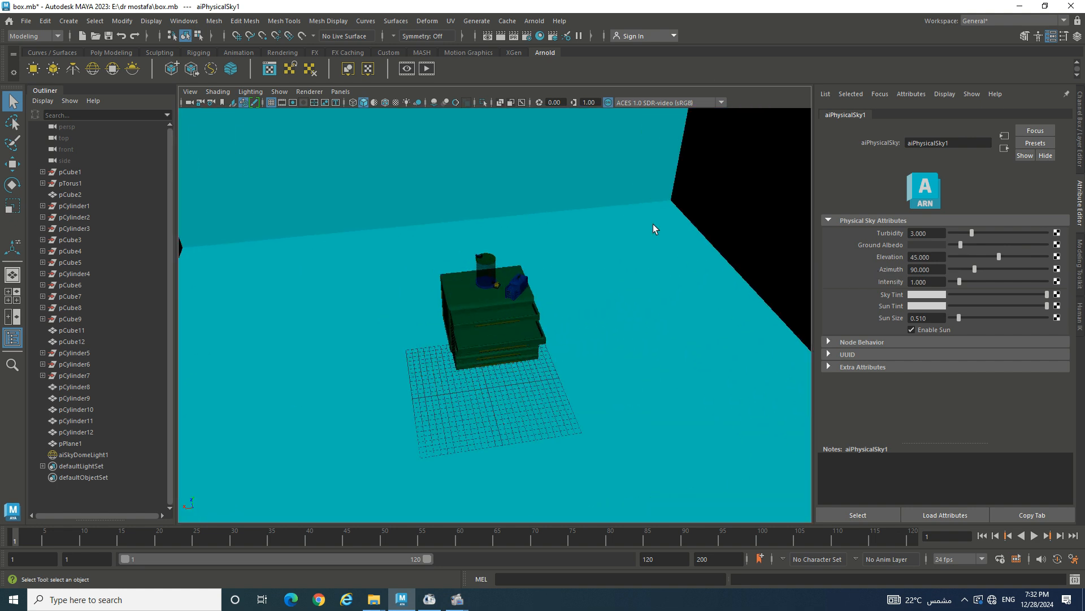
scroll(673, 227, up, 2)
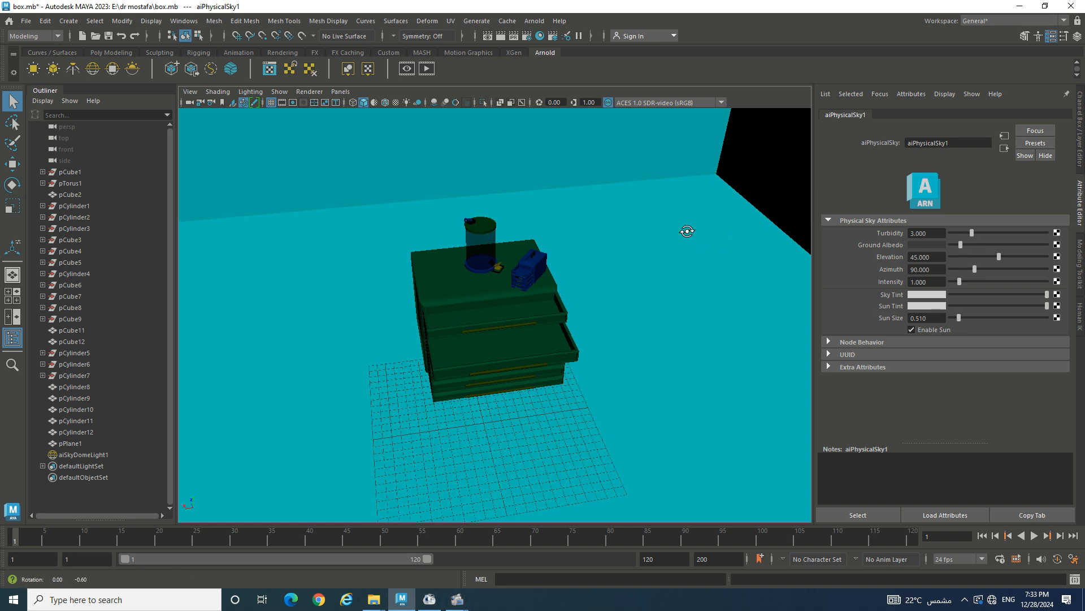
mouse_move(688, 230)
alt+mouse_down()
mouse_move(710, 213)
mouse_move(698, 213)
mouse_move(712, 215)
mouse_move(702, 218)
alt+mouse_up()
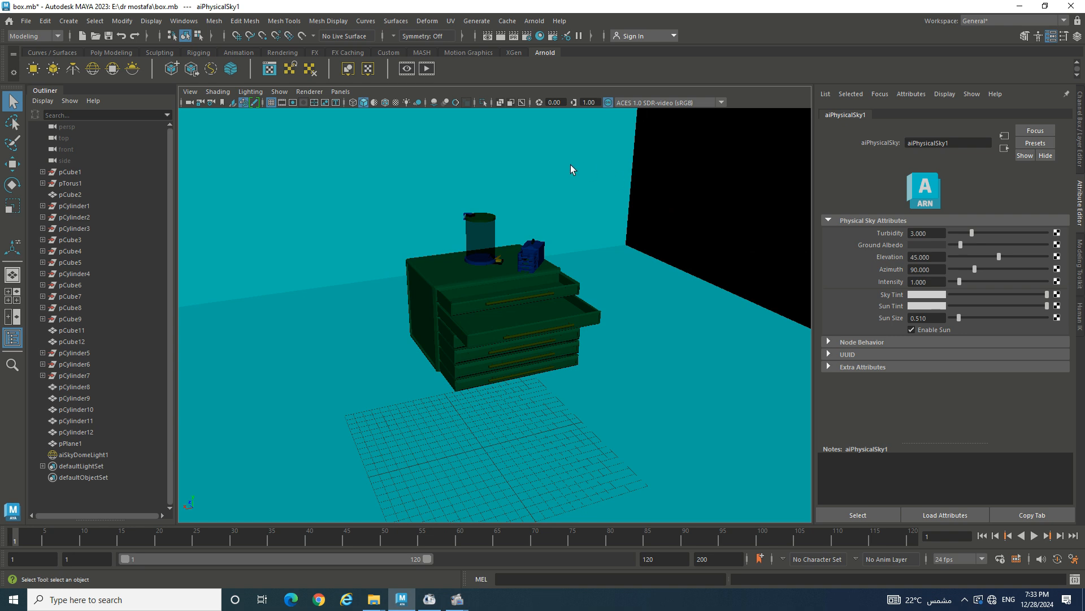
key(7)
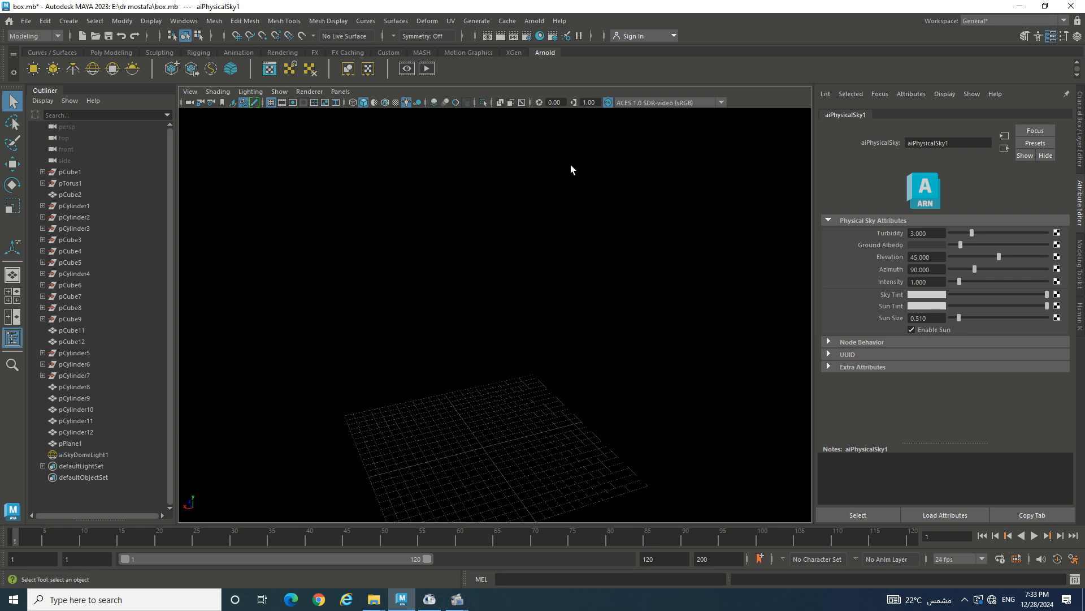
key(5)
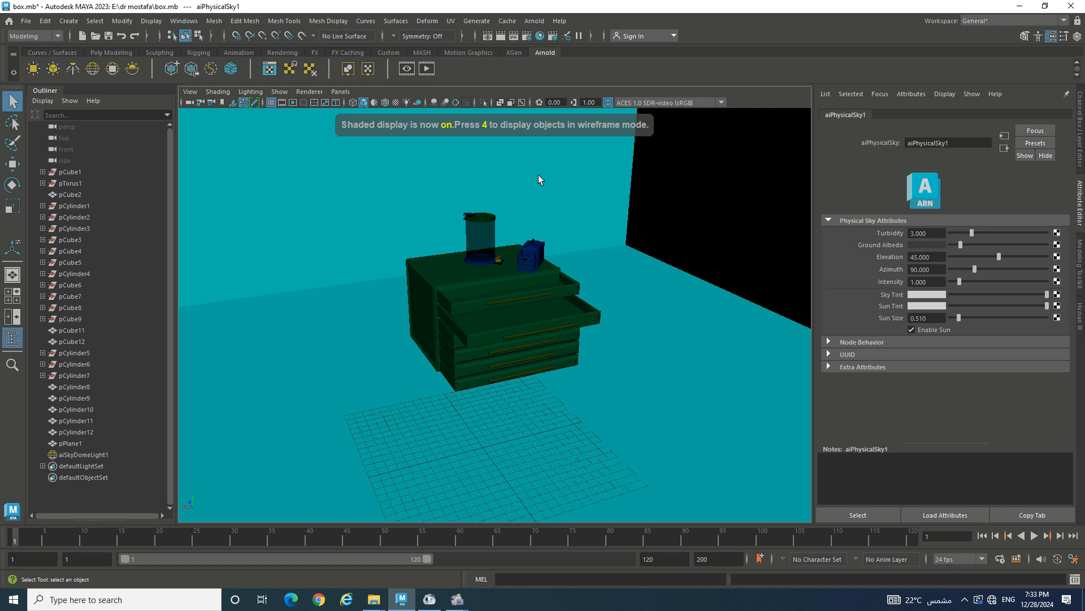
- Add an Arnold area light, raise it beside the cabinet and rotate it to aim at the chest
click(32, 68)
key(w)
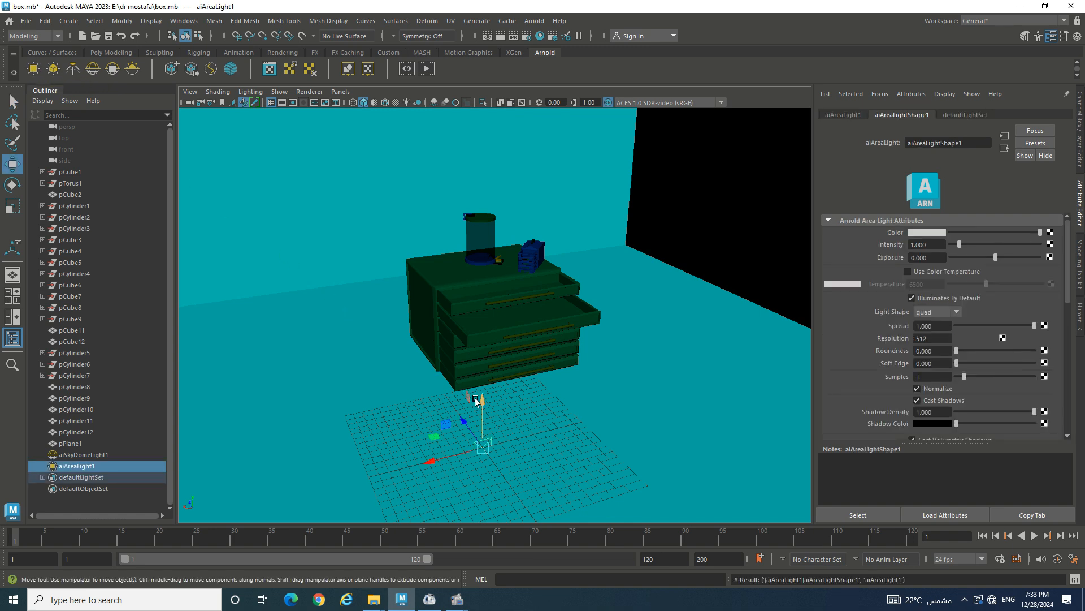
drag(482, 394, 479, 198)
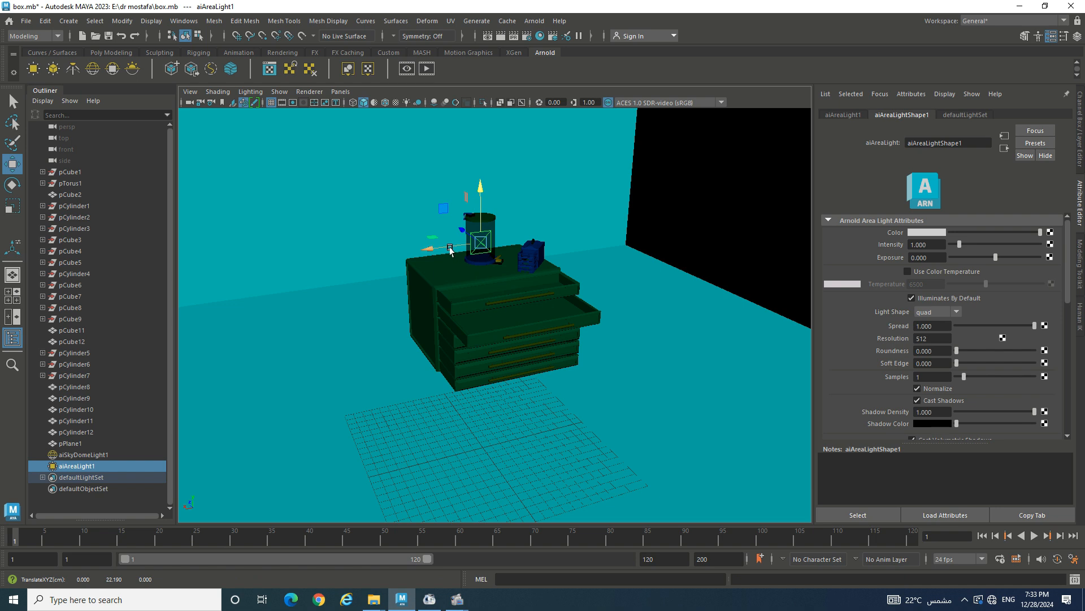
drag(438, 248, 311, 247)
alt+drag(338, 286, 439, 297)
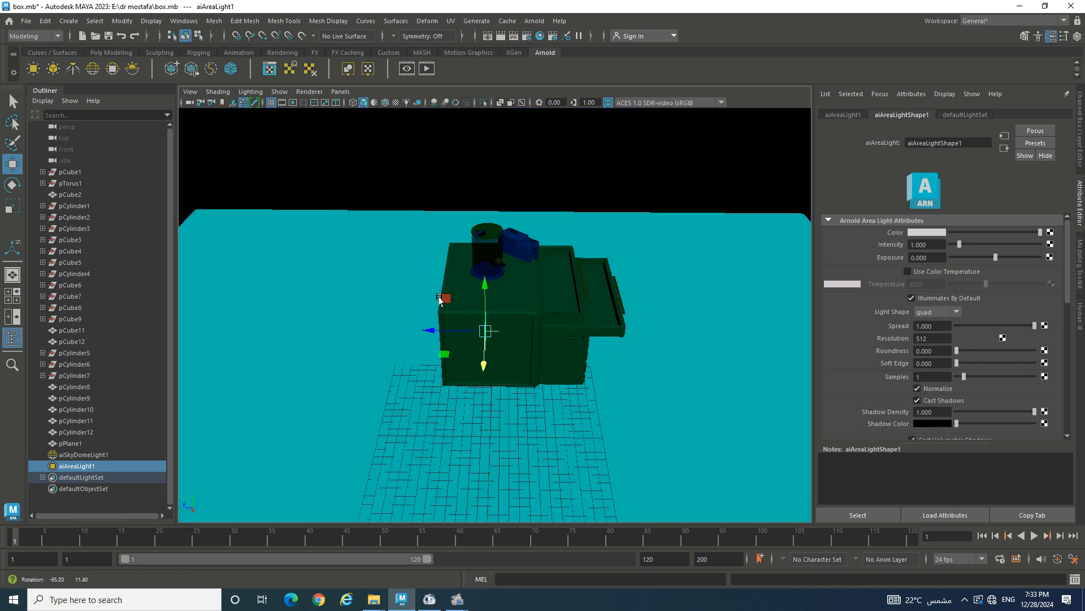
key(e)
drag(512, 367, 382, 330)
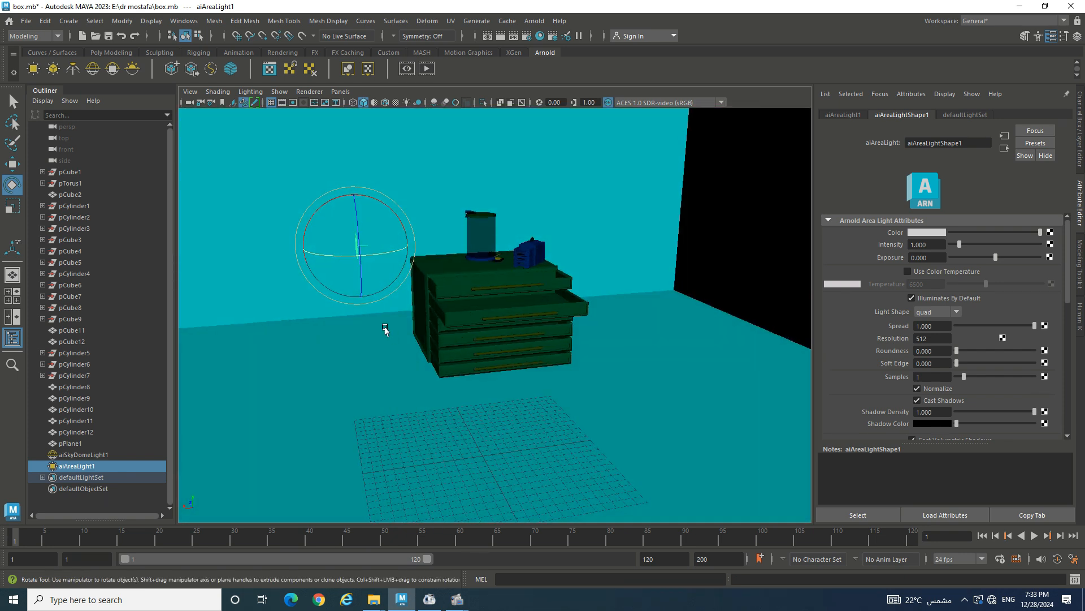
drag(310, 218, 579, 321)
- Scale aiAreaLight1 to 8, set its intensity to 50, and duplicate it
key(r)
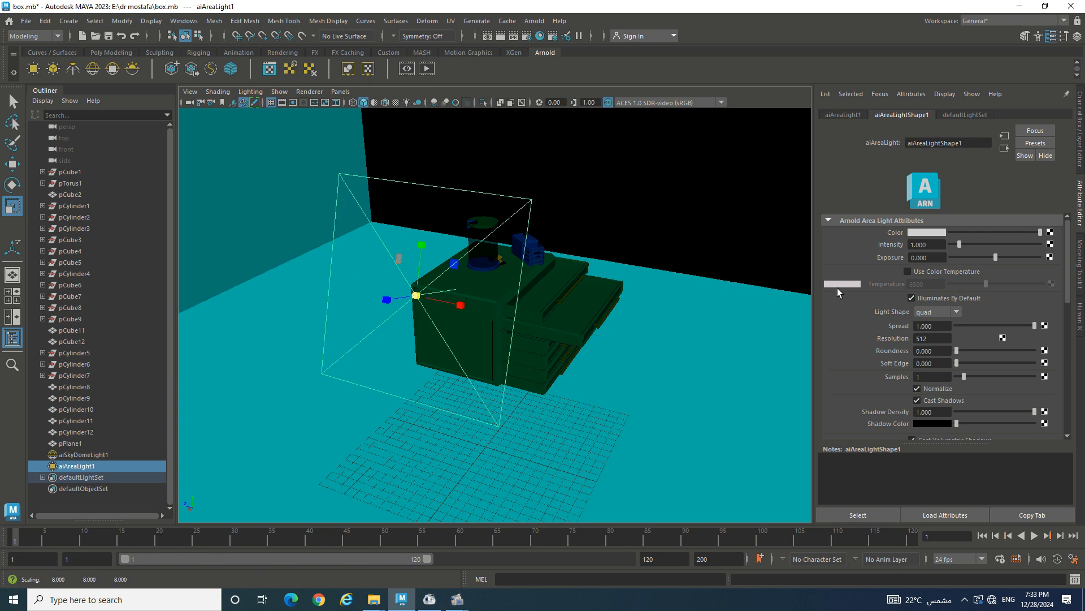
drag(960, 245, 1055, 255)
drag(941, 244, 896, 243)
text(50)
key(Return)
key(w)
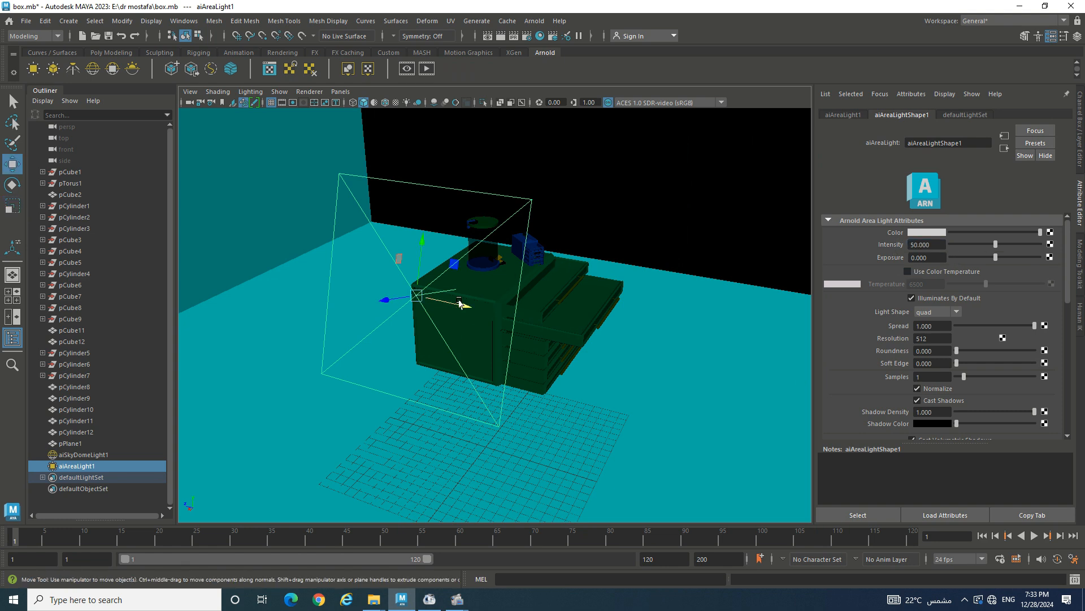
key(ctrl+d)
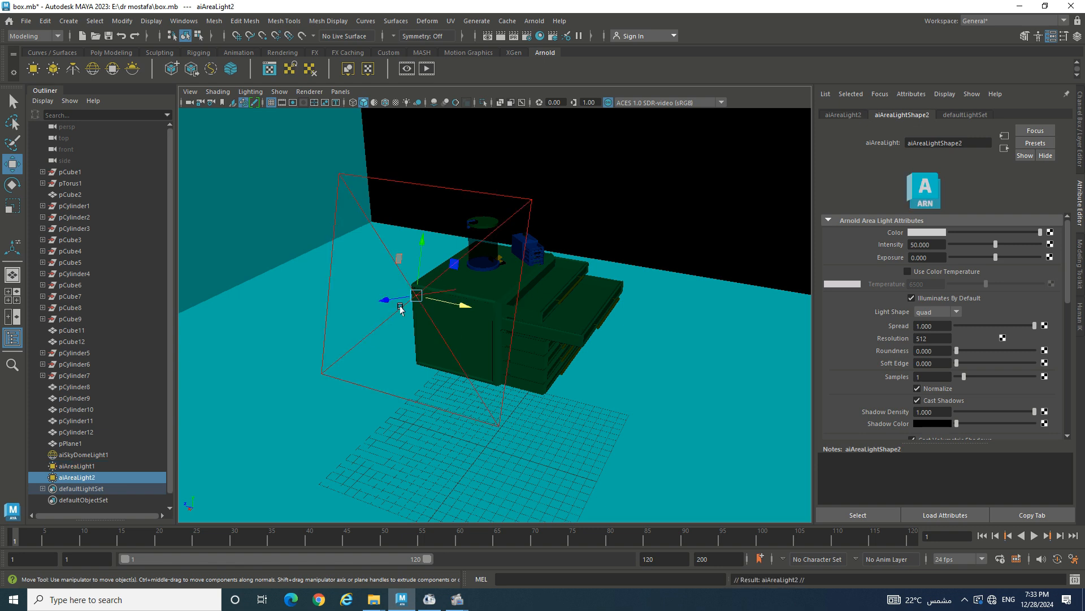
- Slide the copied light left and make third and fourth copies, moving the fourth further left
drag(380, 303, 106, 342)
key(ctrl+d)
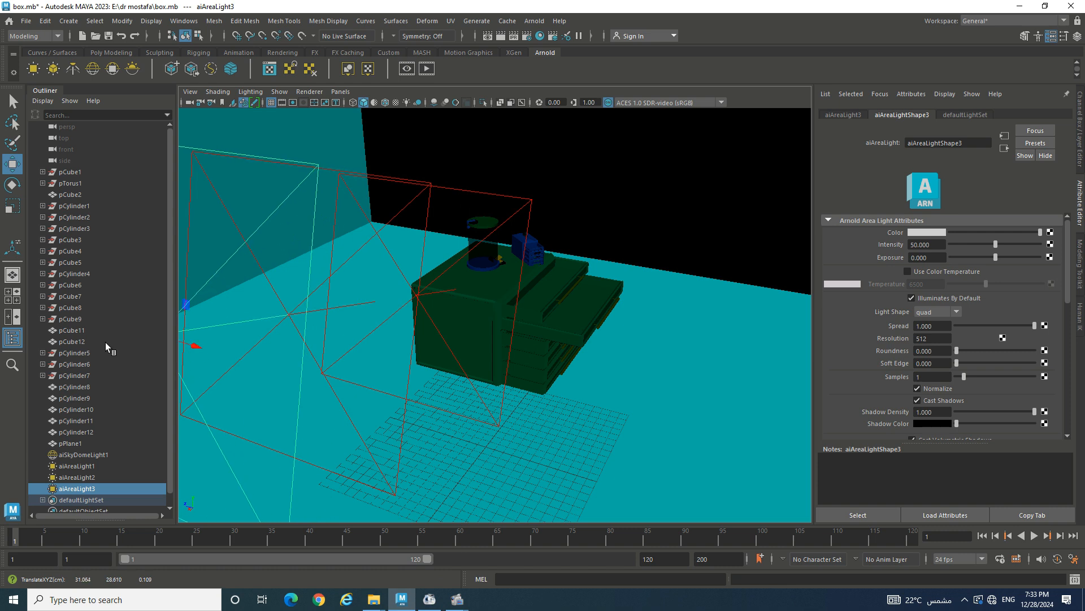
scroll(242, 315, down, 5)
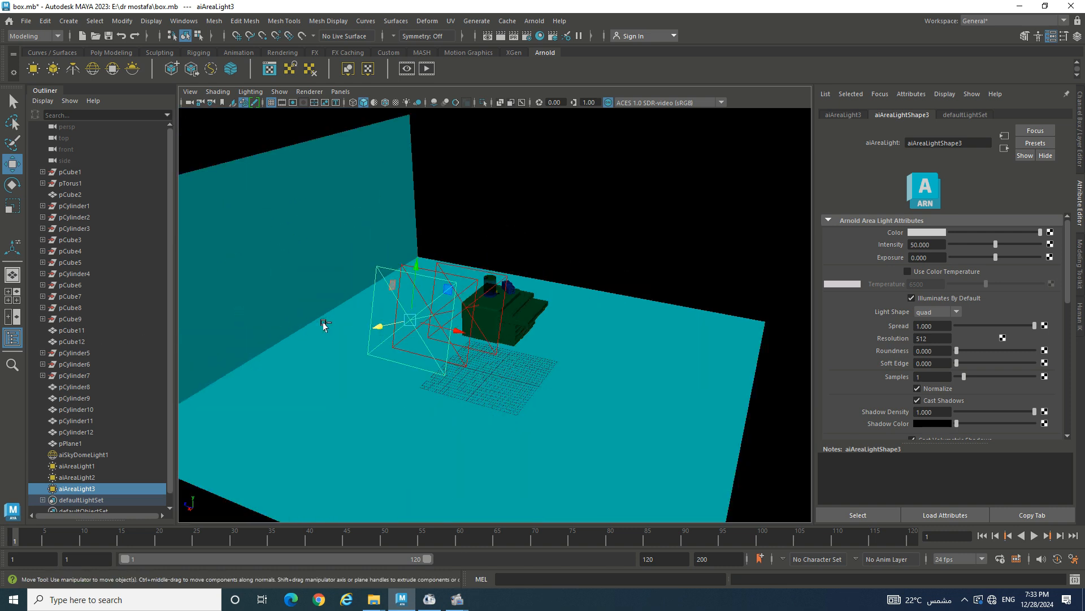
key(ctrl+d)
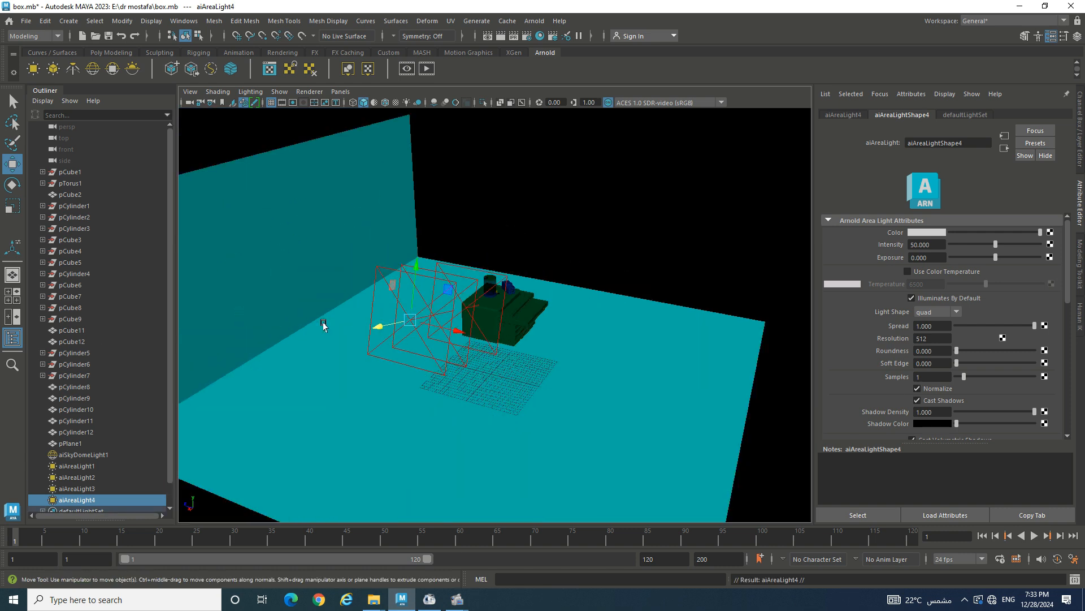
drag(380, 327, 315, 346)
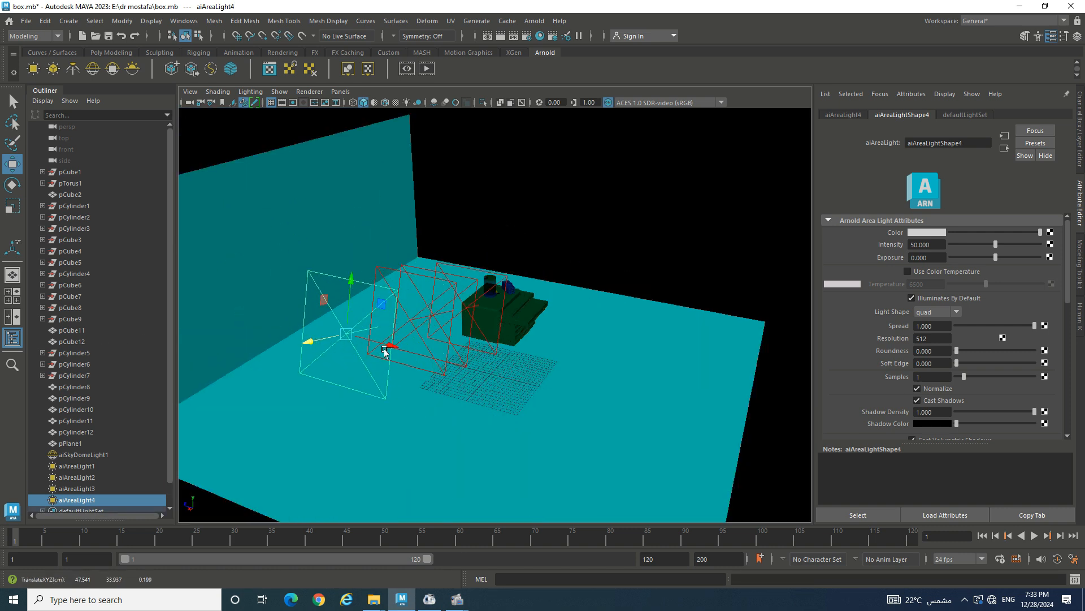
drag(386, 344, 318, 326)
- Move the third light to the chest's other side and rotate the second light to face the chest
click(428, 347)
click(428, 347)
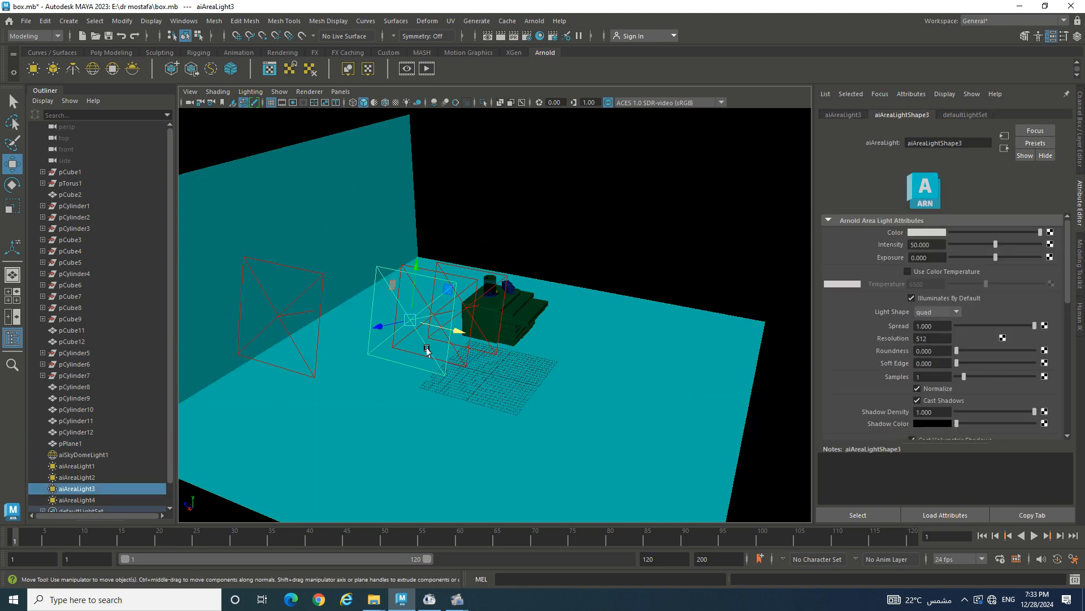
drag(453, 332, 604, 359)
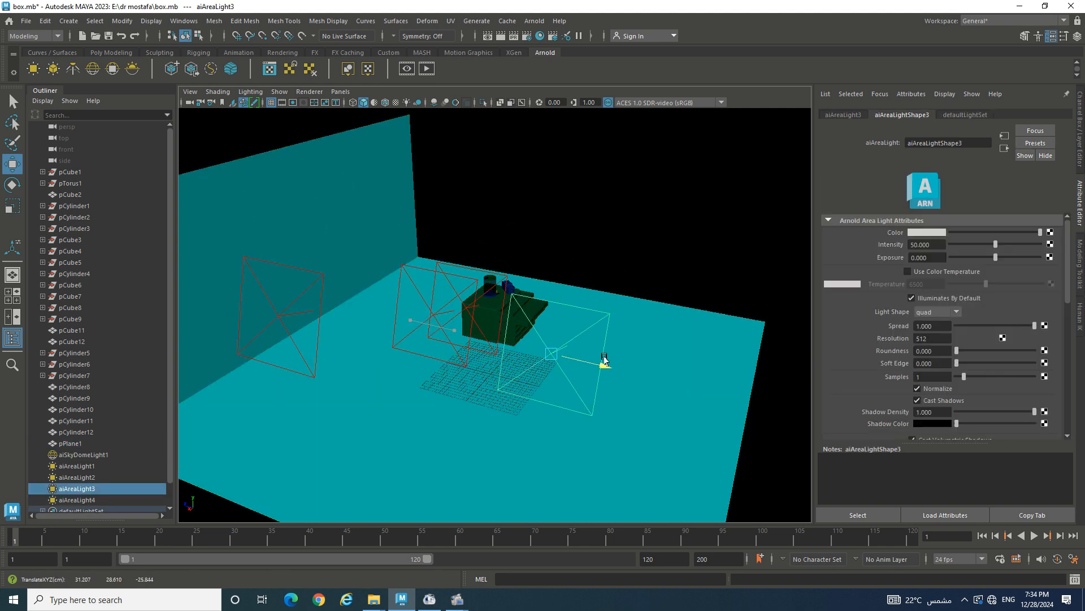
click(470, 329)
key(e)
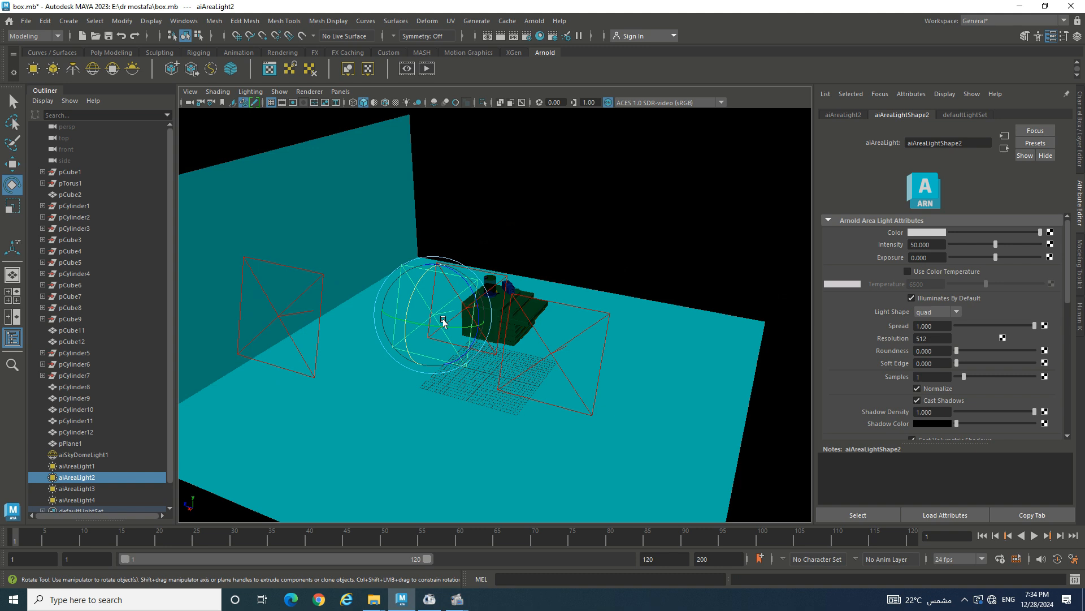
drag(436, 325, 456, 324)
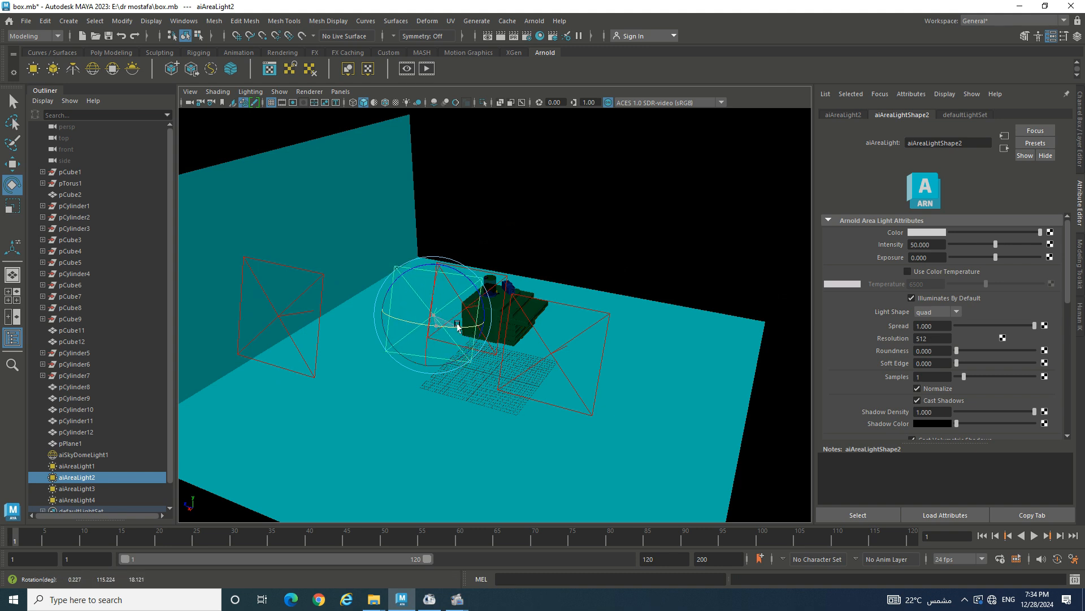
alt+drag(576, 301, 518, 308)
scroll(518, 308, up, 5)
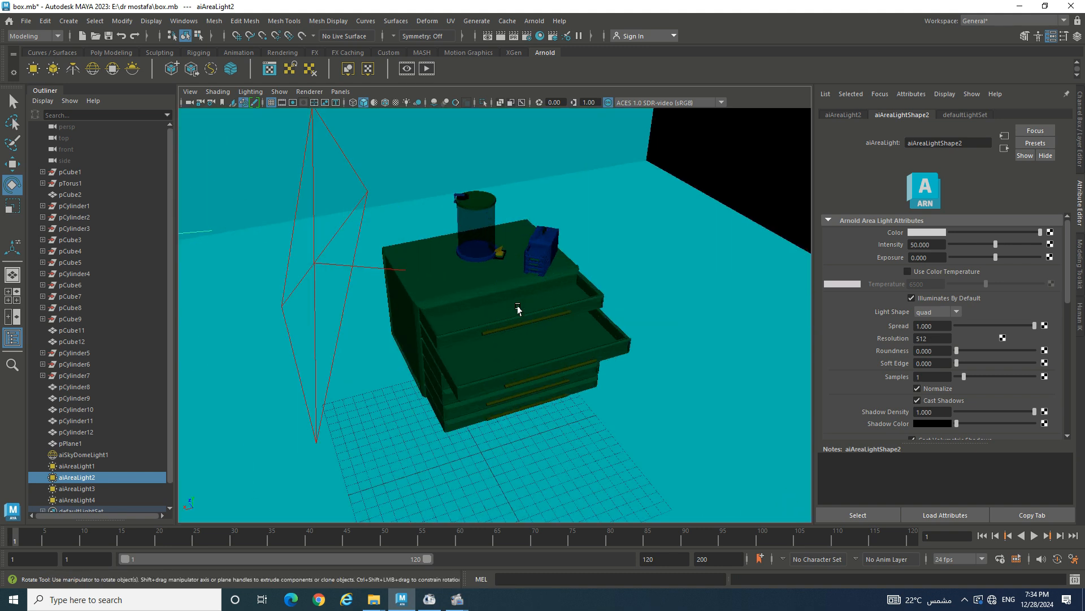
scroll(517, 308, up, 5)
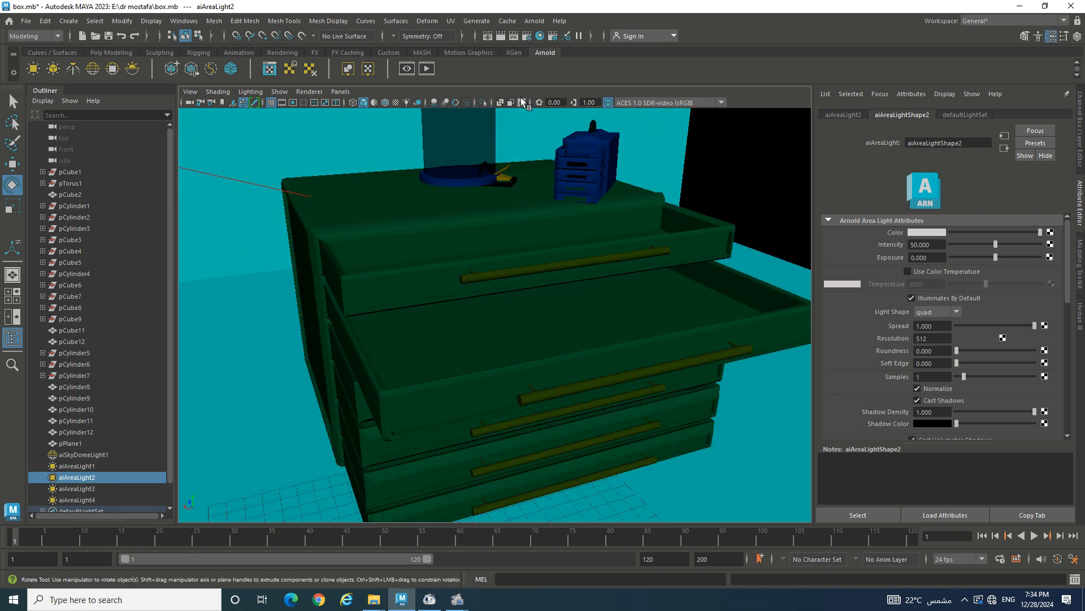
scroll(519, 144, down, 3)
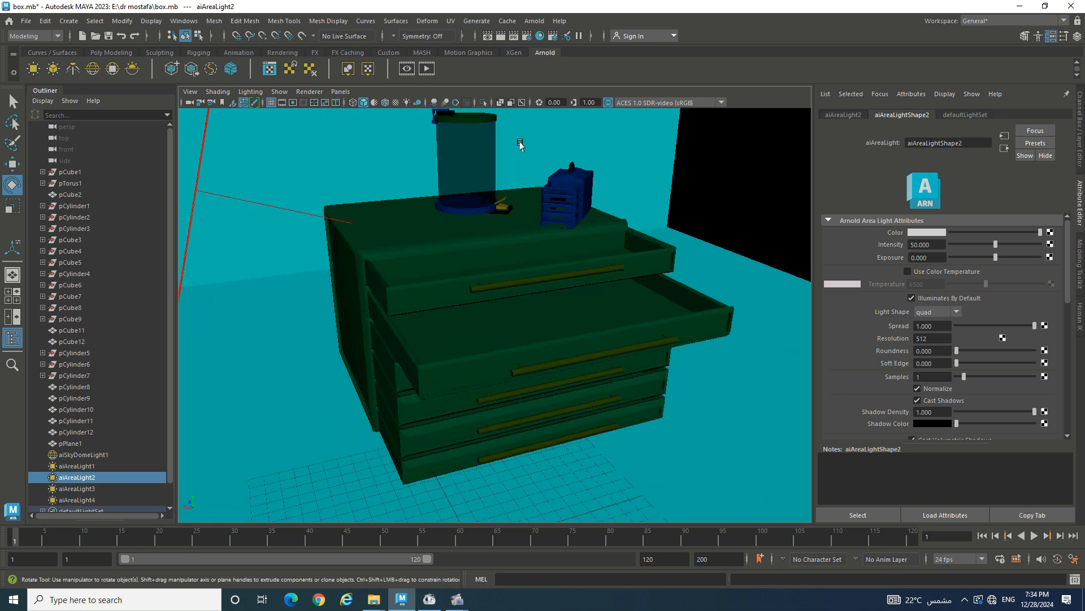
- In Render Settings, choose the HD_1080 Image Size preset (1920 by 1080) and close
click(527, 39)
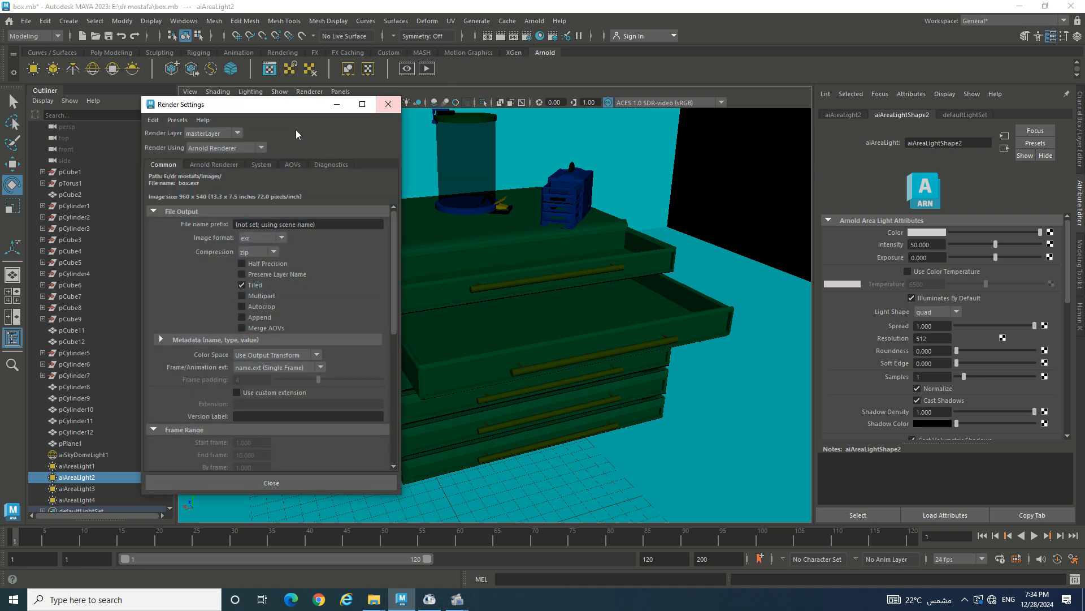
scroll(288, 250, down, 2)
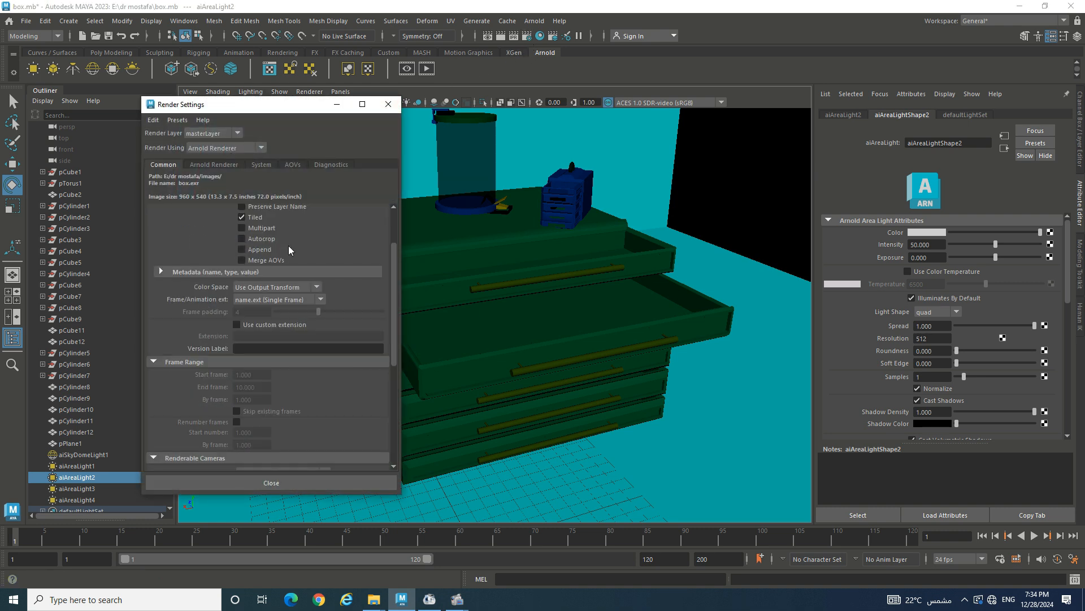
scroll(267, 305, down, 2)
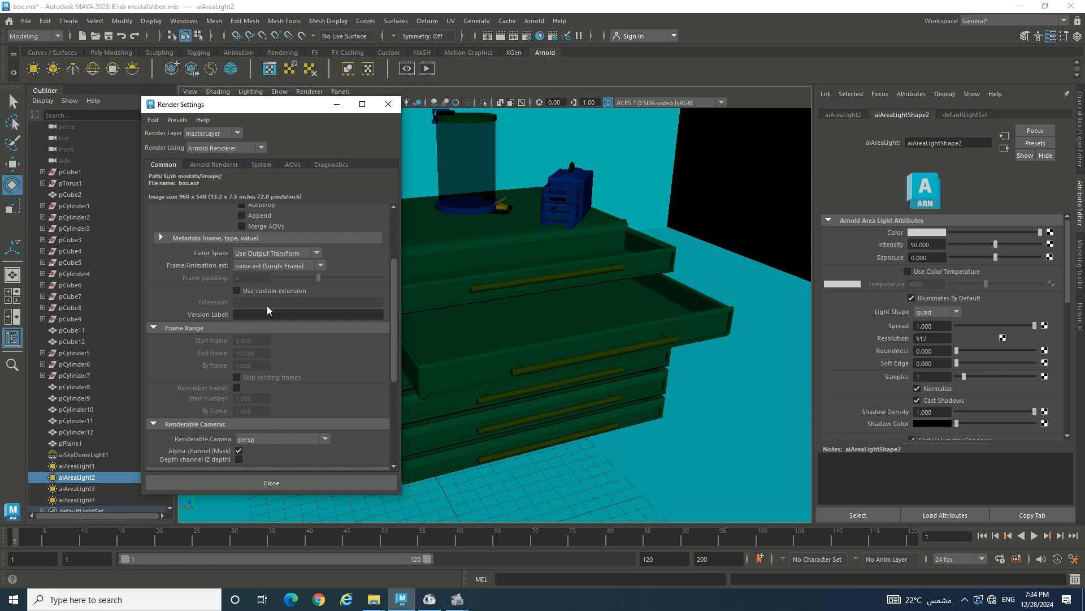
scroll(267, 305, down, 4)
scroll(267, 306, down, 1)
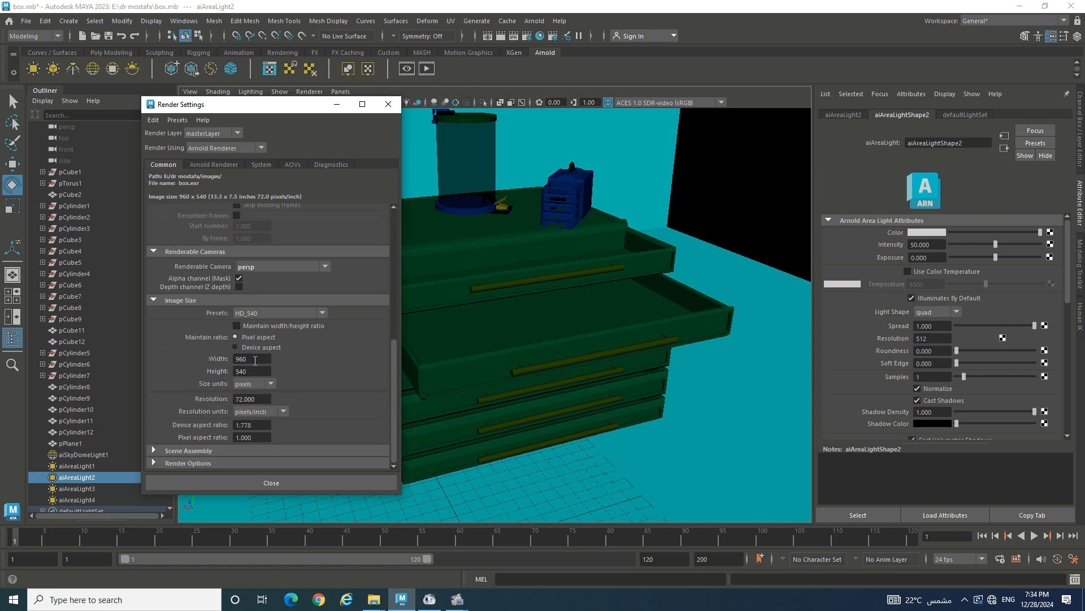
click(264, 315)
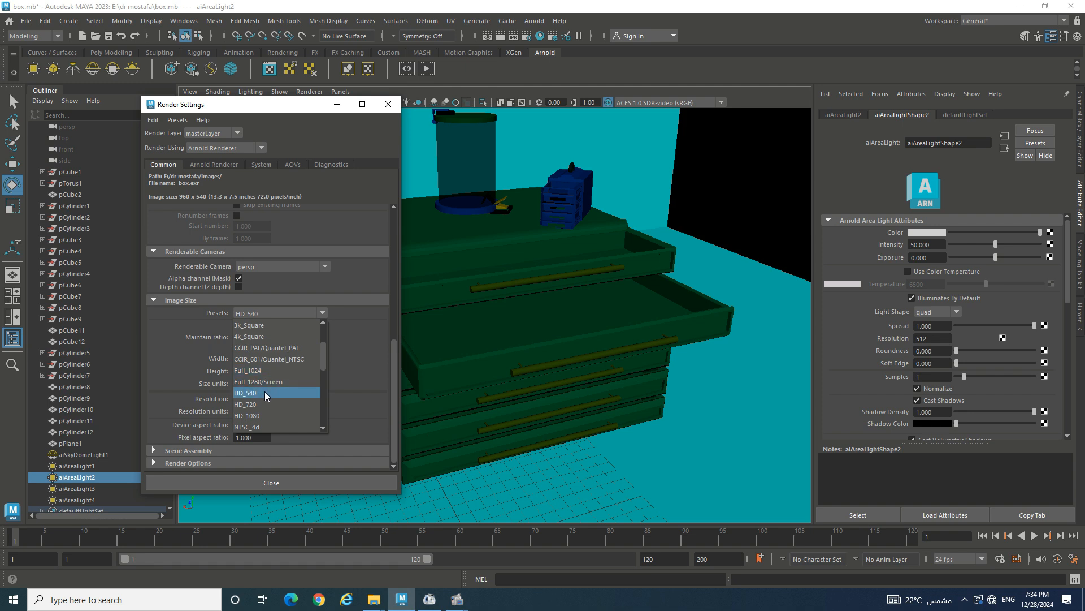
click(256, 416)
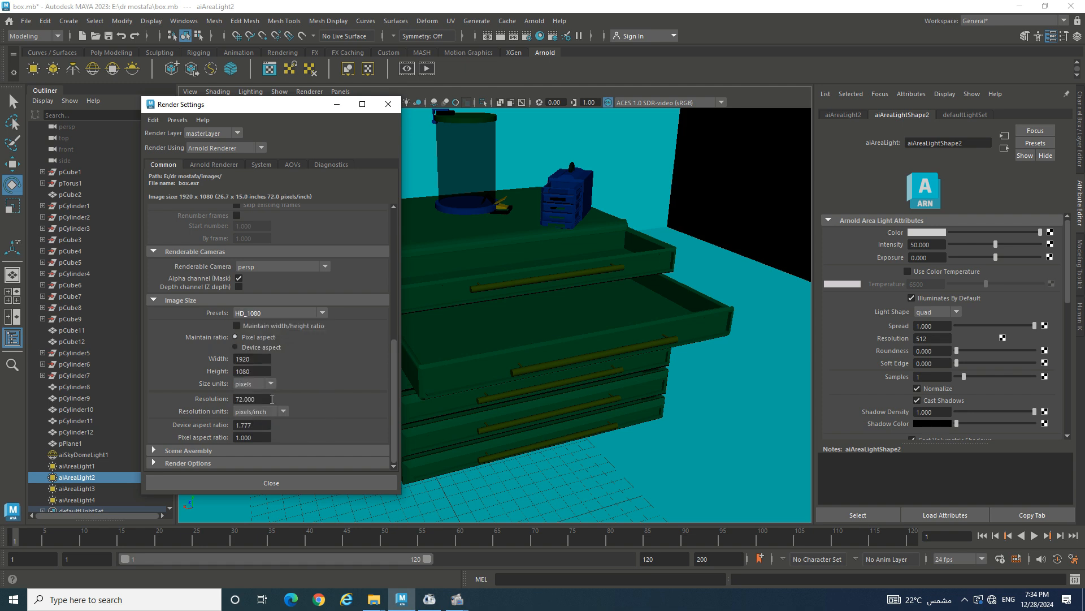
click(349, 481)
- Start an Arnold render of the chest scene and orbit the camera to re-render from a new angle
click(537, 22)
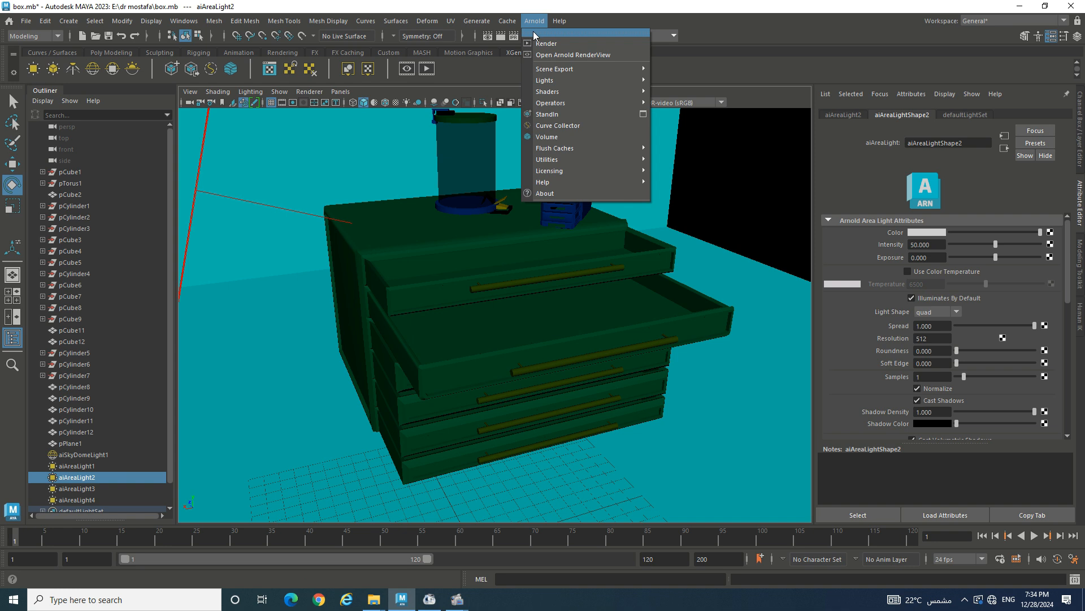
click(534, 31)
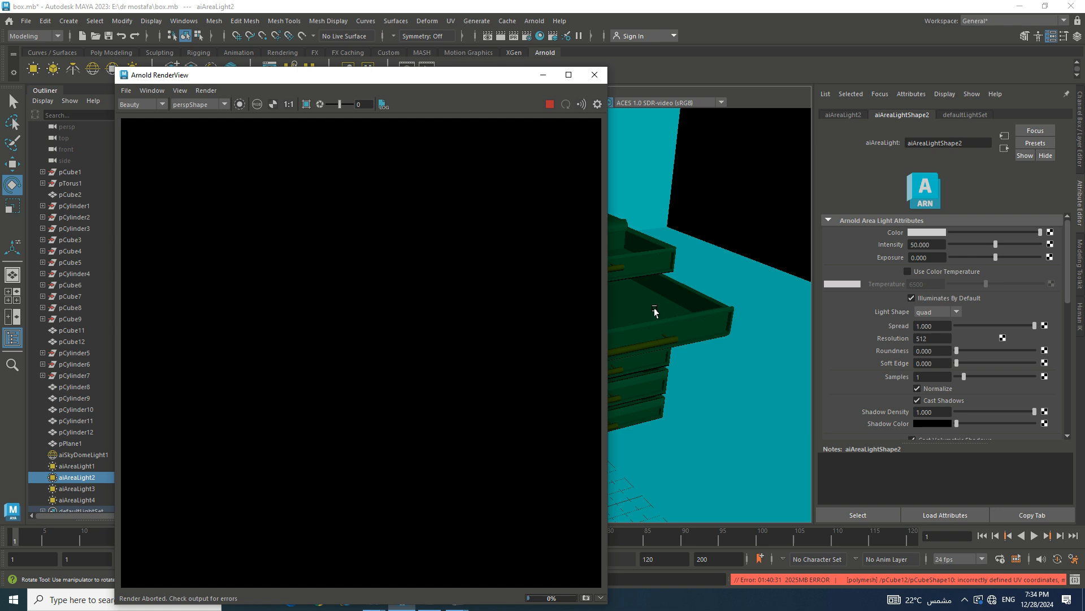
mouse_move(654, 310)
alt+mouse_down()
mouse_move(626, 314)
mouse_move(647, 312)
alt+mouse_up()
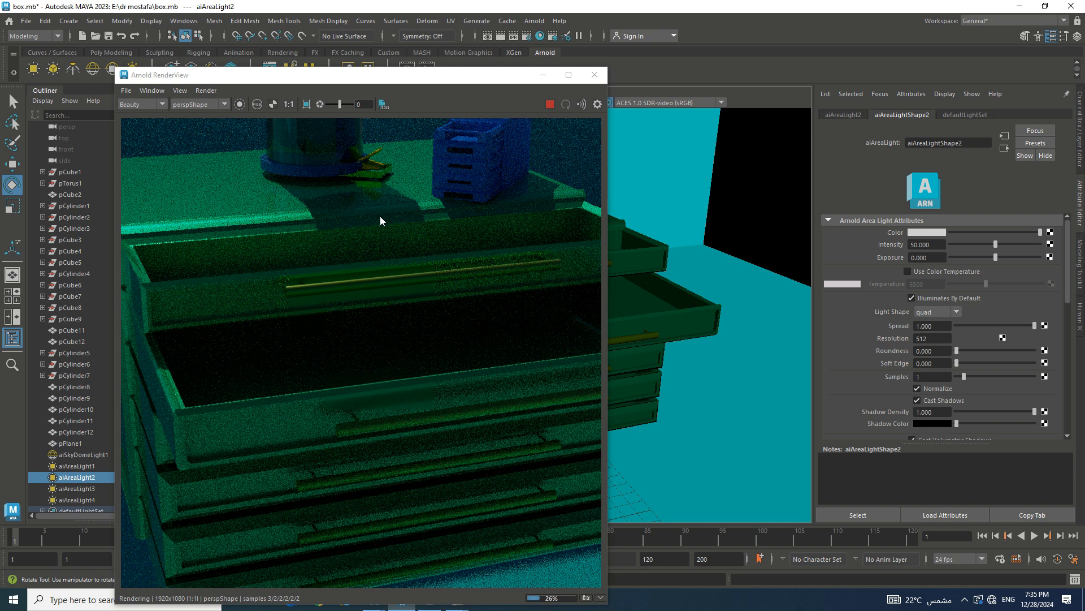
- Zoom and pan the RenderView image to inspect the rendered green chest
scroll(360, 199, down, 5)
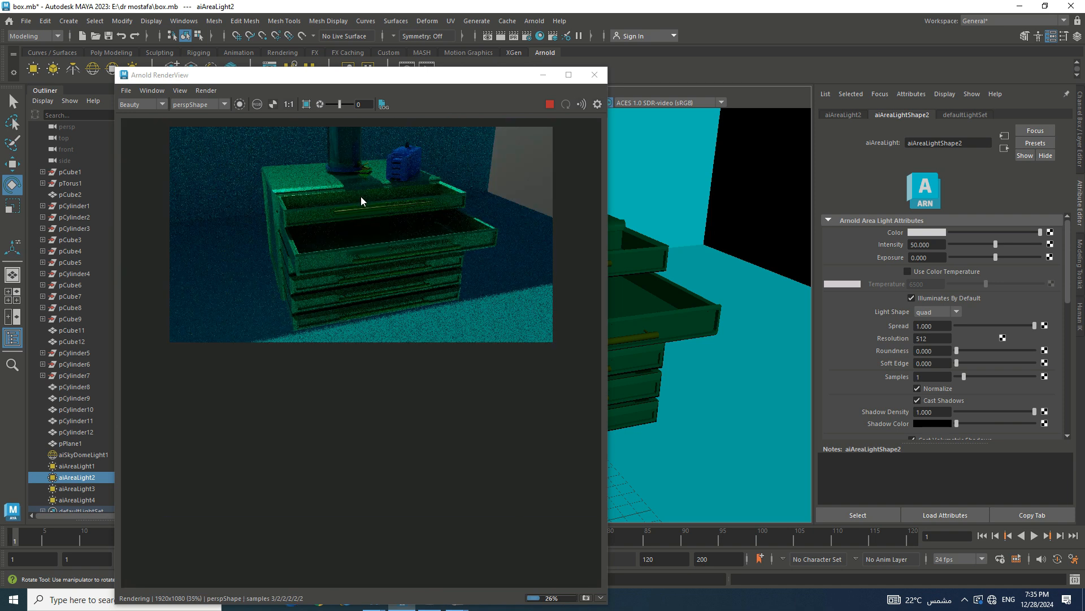
scroll(360, 195, up, 3)
middle_drag(365, 218, 378, 242)
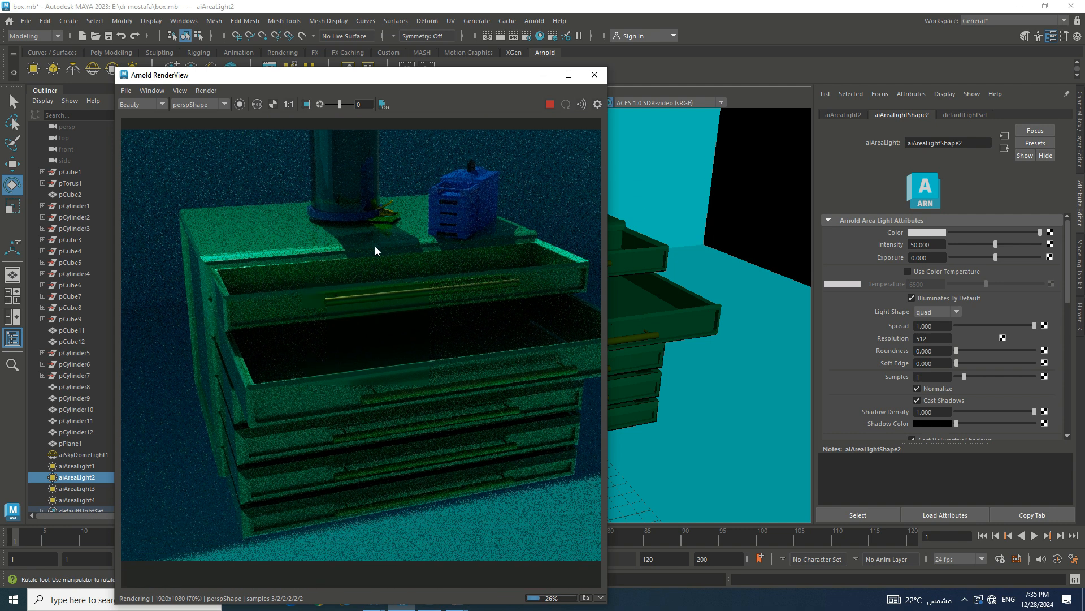
scroll(382, 246, up, 3)
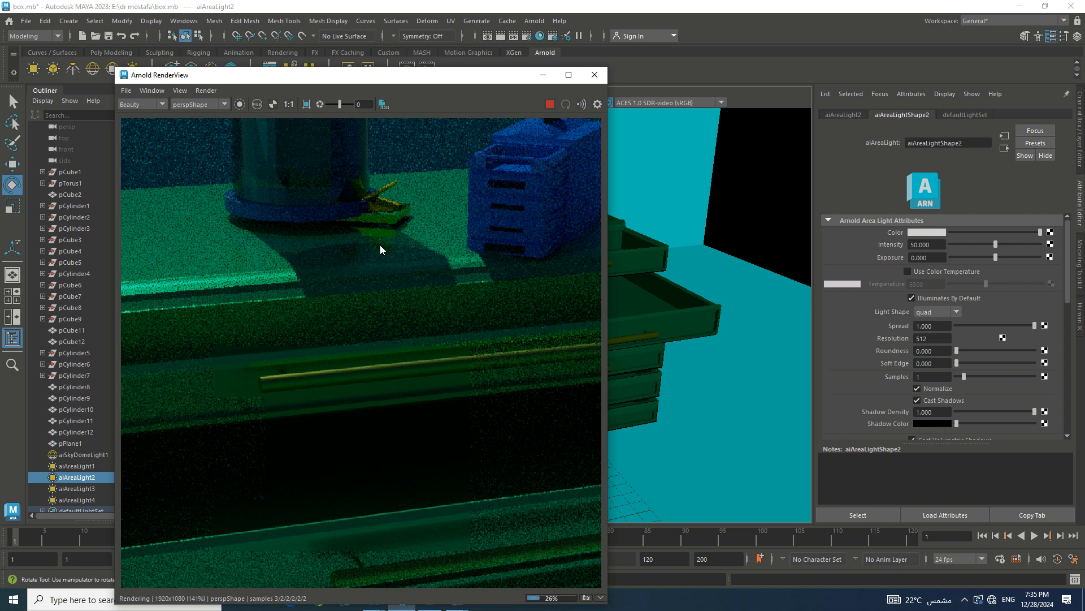
scroll(380, 245, down, 1)
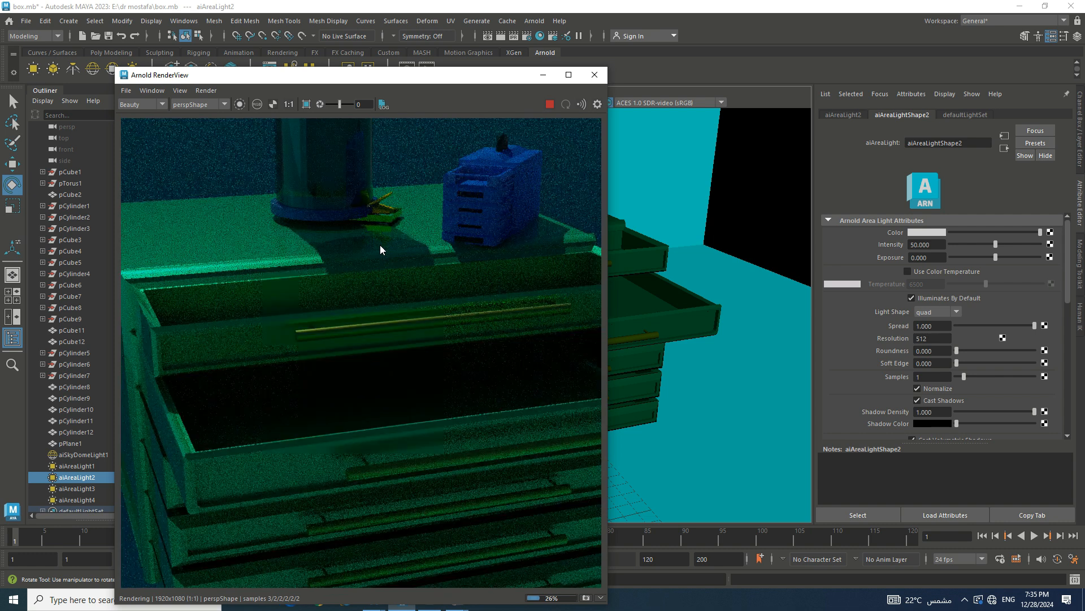